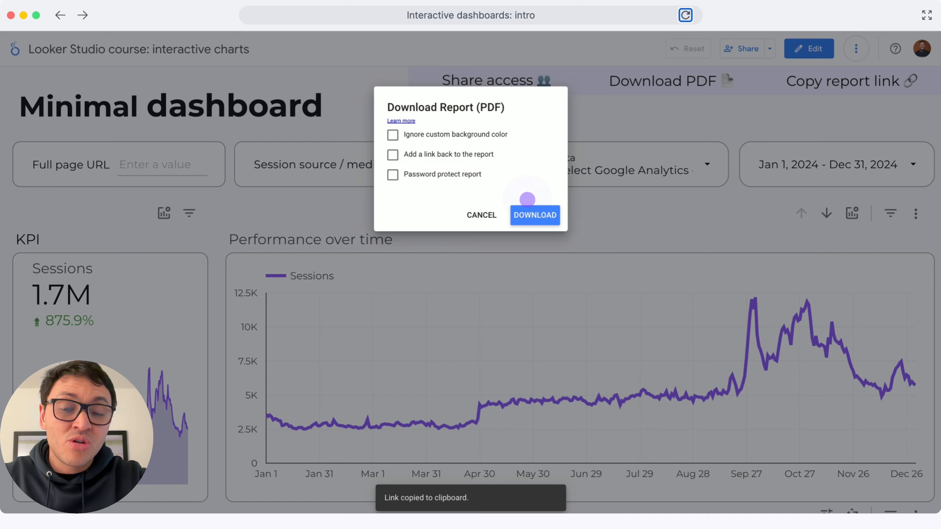
# Dismiss the PDF download options, view the report's shareable link dialog, and close it.
pyautogui.click(527, 200)
pyautogui.click(492, 220)
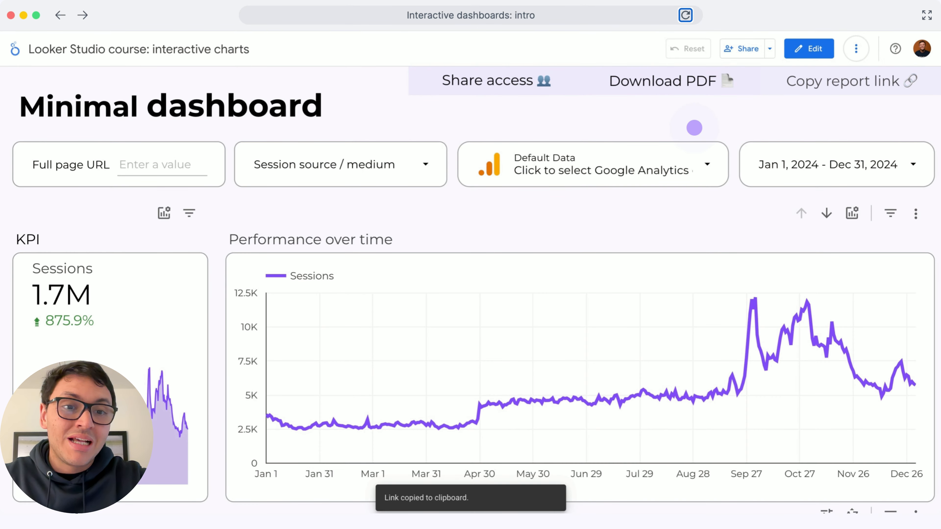
pyautogui.click(791, 86)
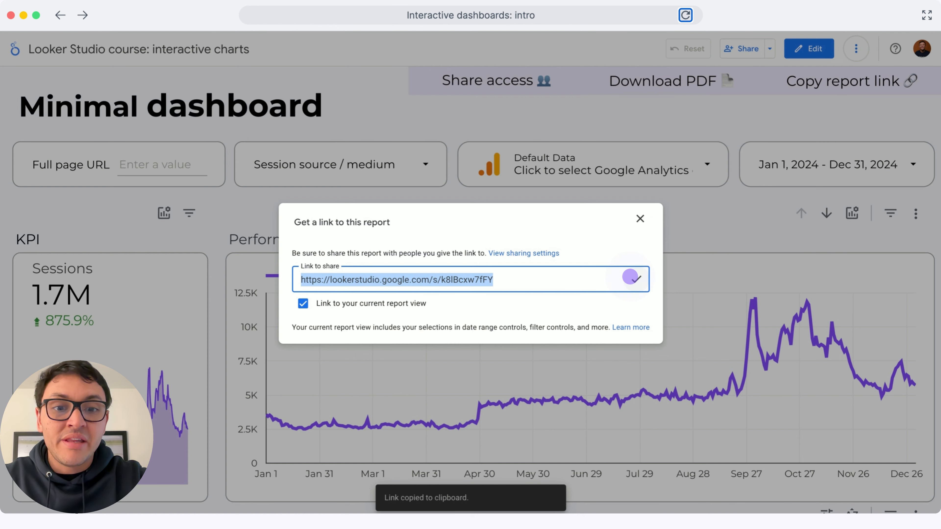
pyautogui.click(697, 214)
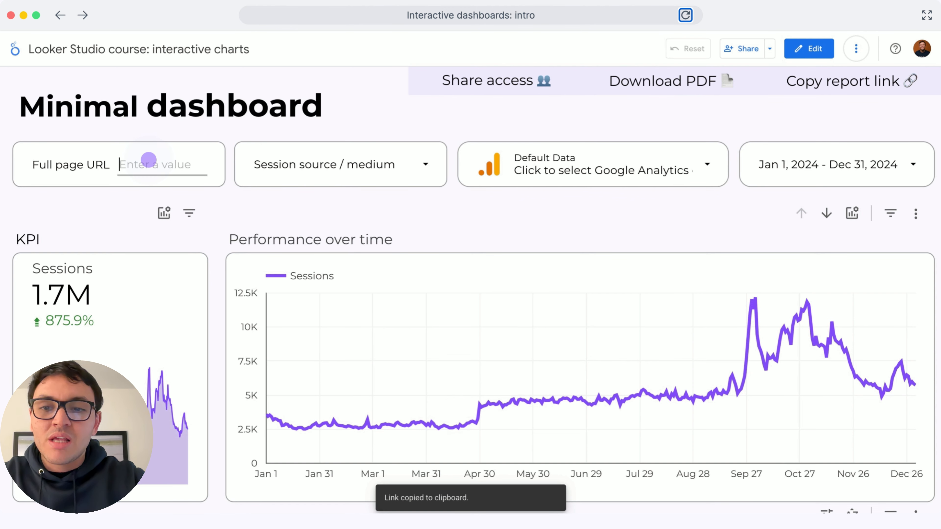
# Try filtering the dashboard by full page URL with "app", and clear that filter.
pyautogui.write('app')
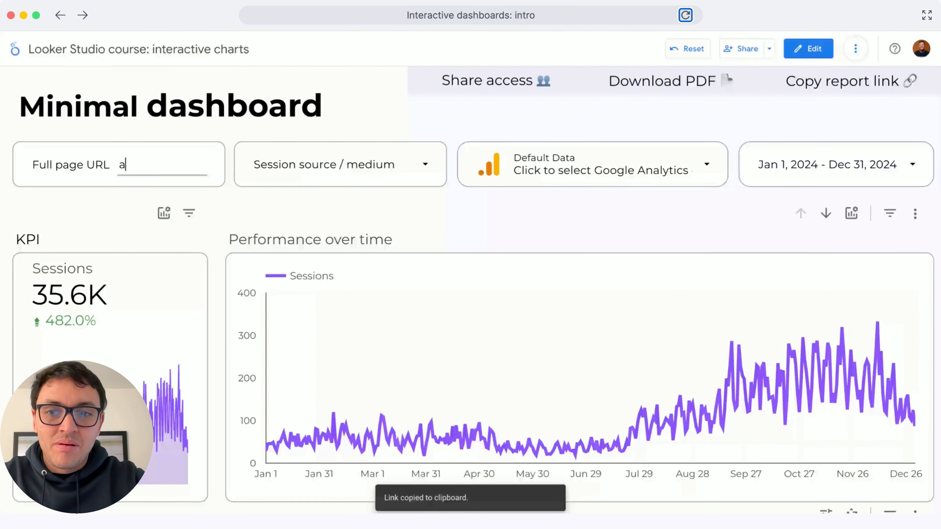
pyautogui.click(369, 162)
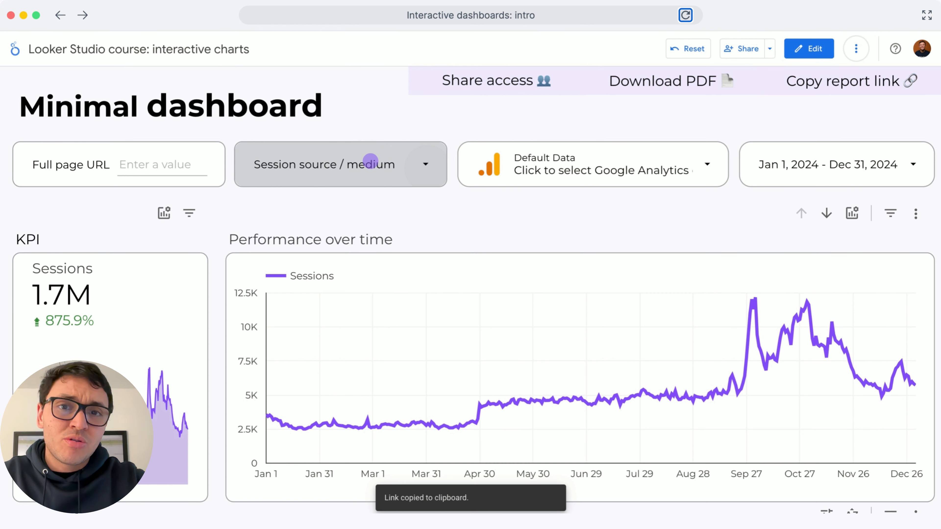
# Filter the dashboard to only the google / cpc session source / medium.
pyautogui.click(370, 162)
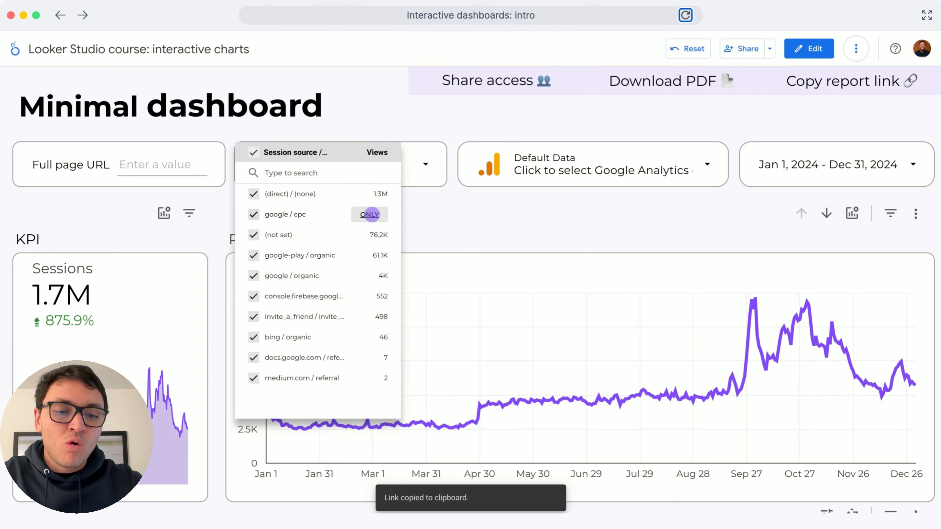
pyautogui.click(370, 214)
pyautogui.click(463, 221)
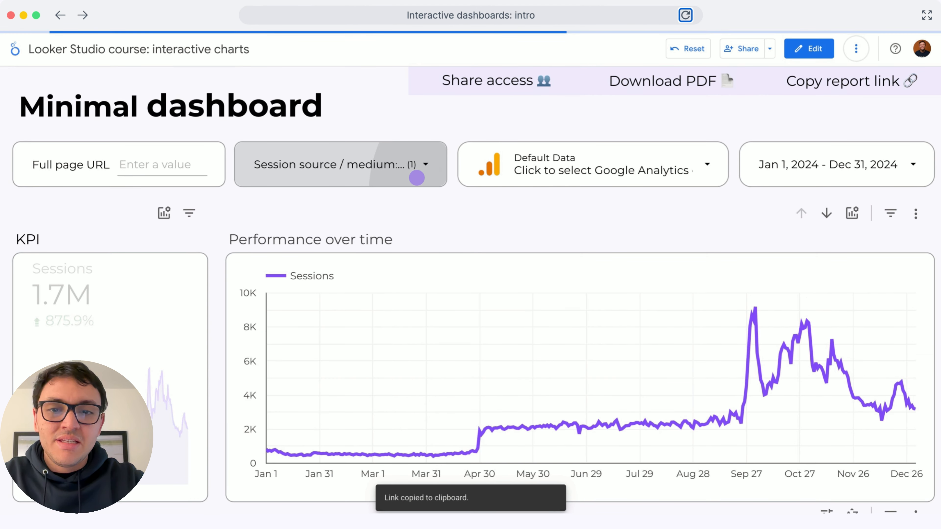
# Restore all values in the Session source / medium filter.
pyautogui.click(420, 179)
pyautogui.click(252, 149)
pyautogui.click(505, 211)
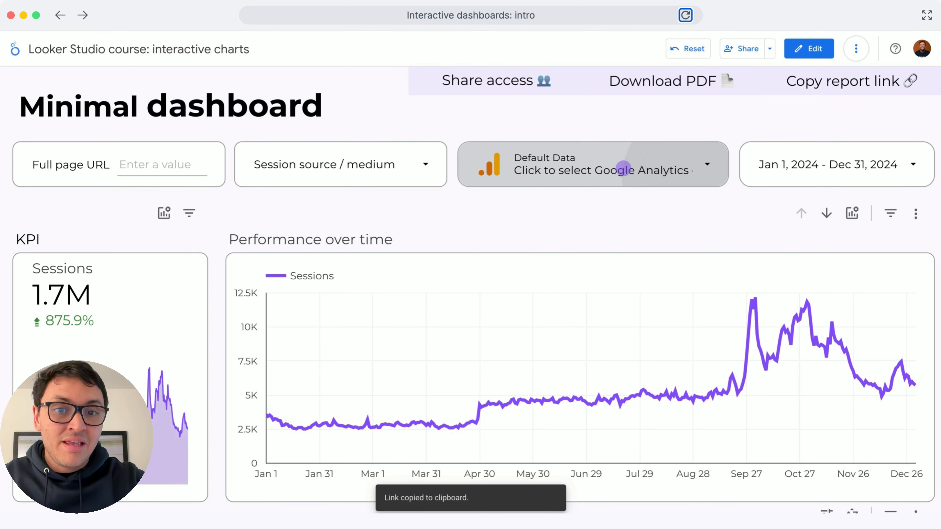
# Switch the Google Analytics data control to GA4 - Flood-It! and from there to GA4 - Google Merch Shop.
pyautogui.click(617, 171)
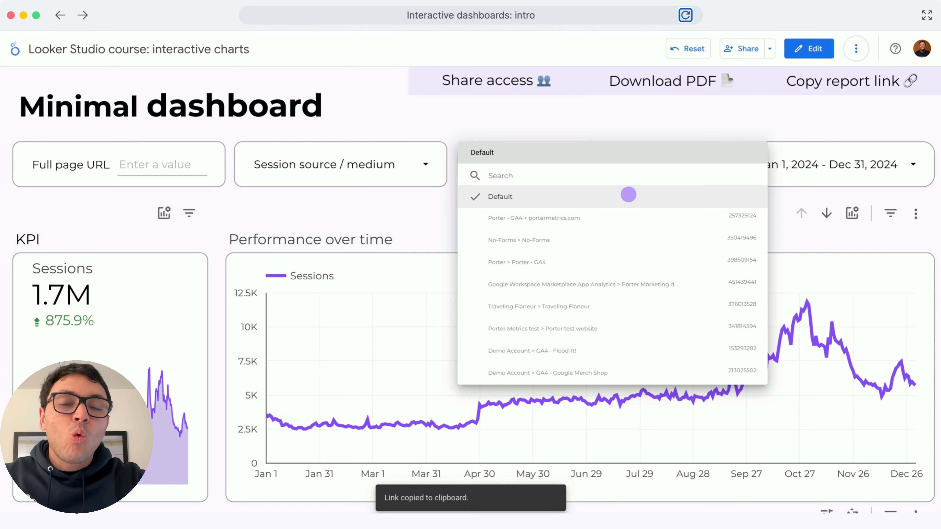
pyautogui.click(629, 195)
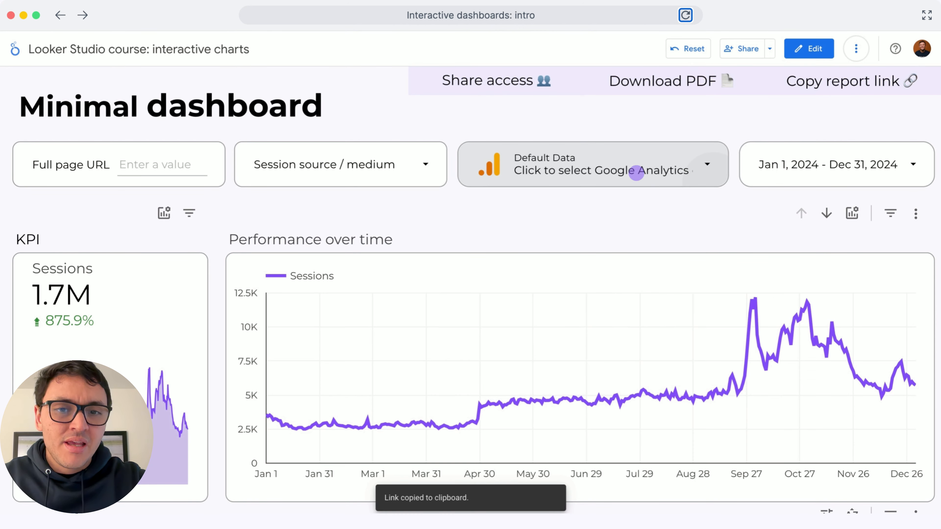
pyautogui.click(637, 171)
pyautogui.click(662, 351)
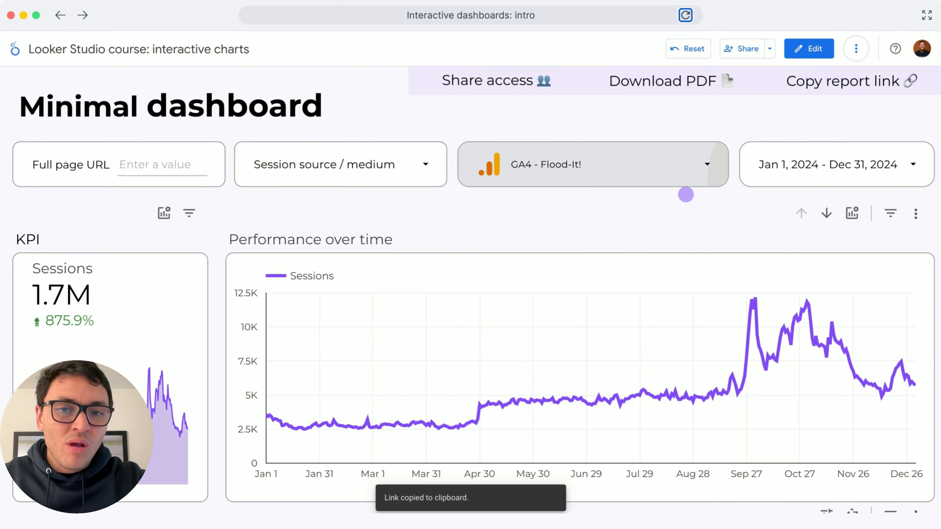
pyautogui.click(688, 166)
pyautogui.click(677, 367)
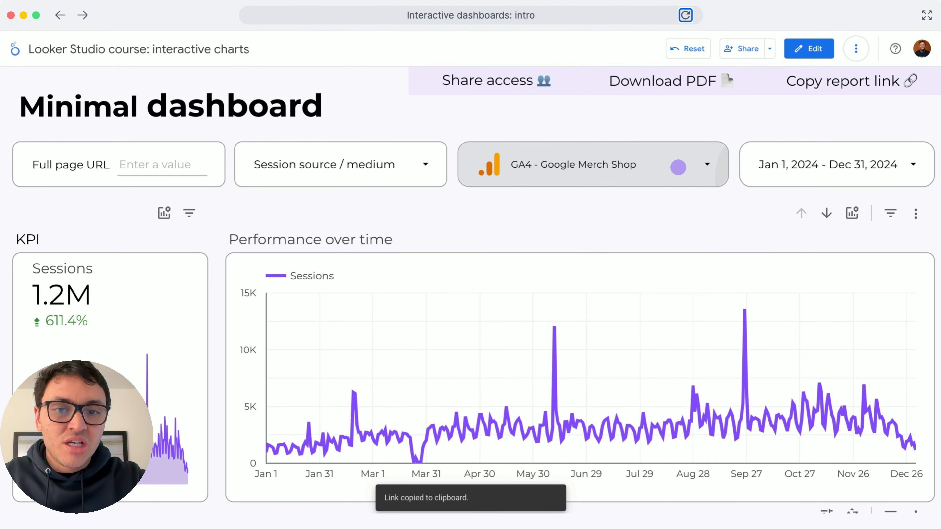
# Return the Google Analytics data control to the Default account.
pyautogui.click(678, 167)
pyautogui.click(519, 200)
pyautogui.click(518, 199)
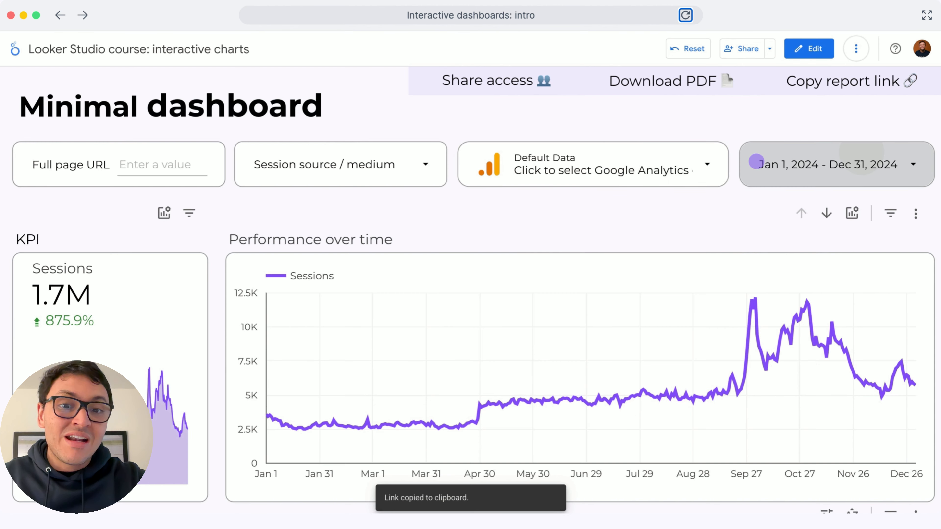
# Set the report's date range to This year and apply it.
pyautogui.click(825, 150)
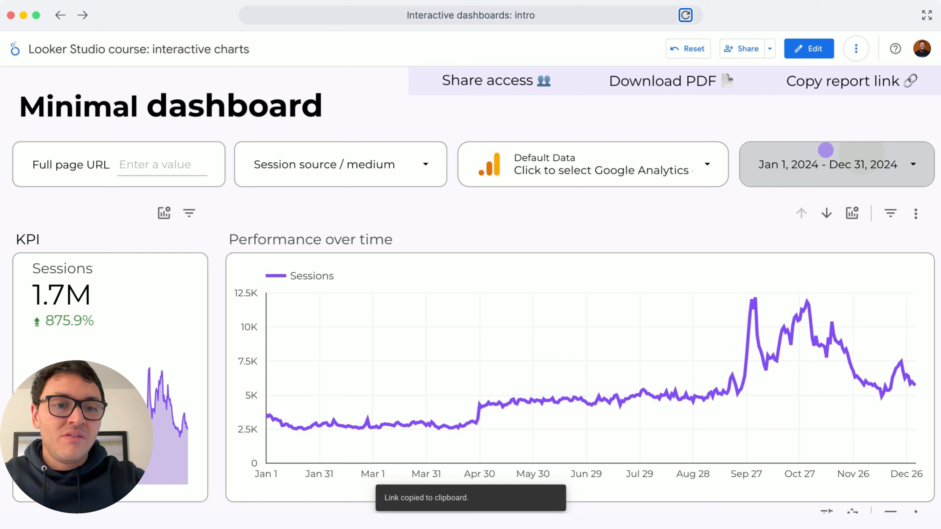
pyautogui.click(825, 150)
pyautogui.click(891, 167)
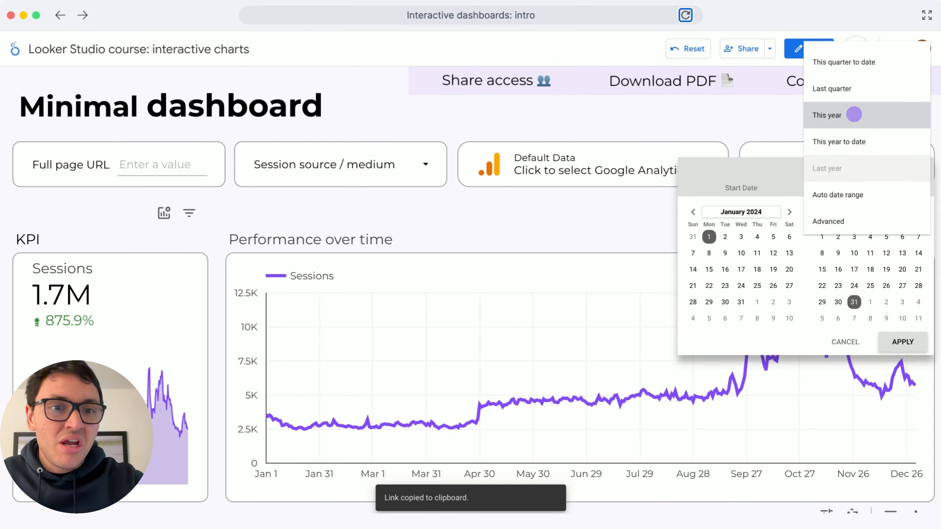
pyautogui.click(854, 115)
pyautogui.click(915, 336)
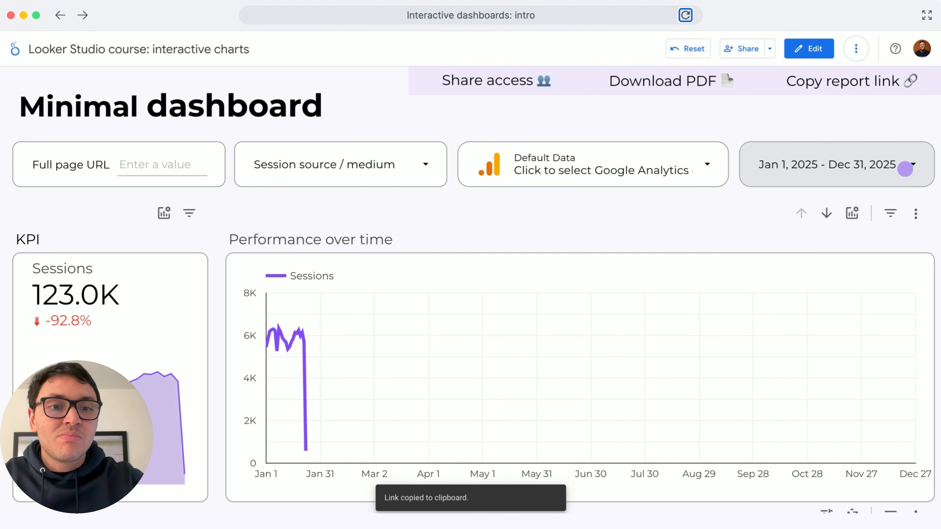
# Set the report's date range to Last year and apply it.
pyautogui.click(904, 169)
pyautogui.click(901, 171)
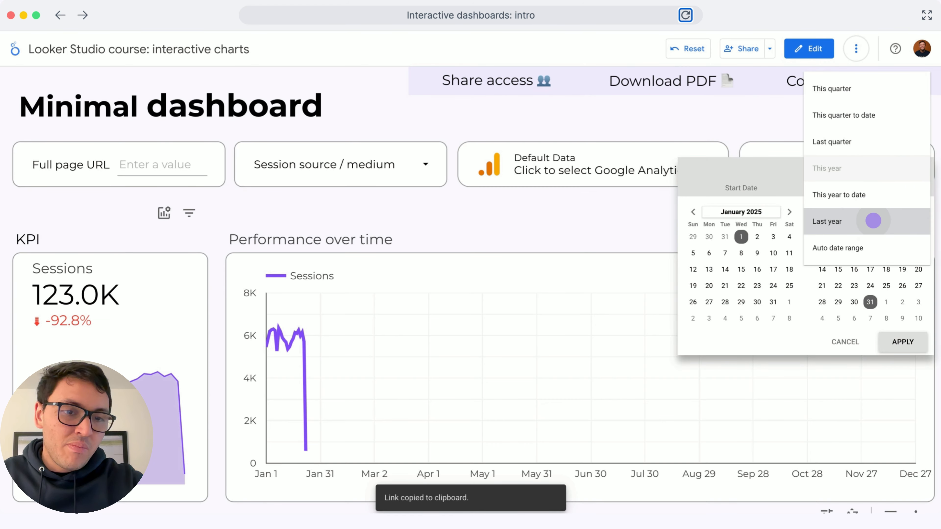
pyautogui.click(873, 218)
pyautogui.click(904, 340)
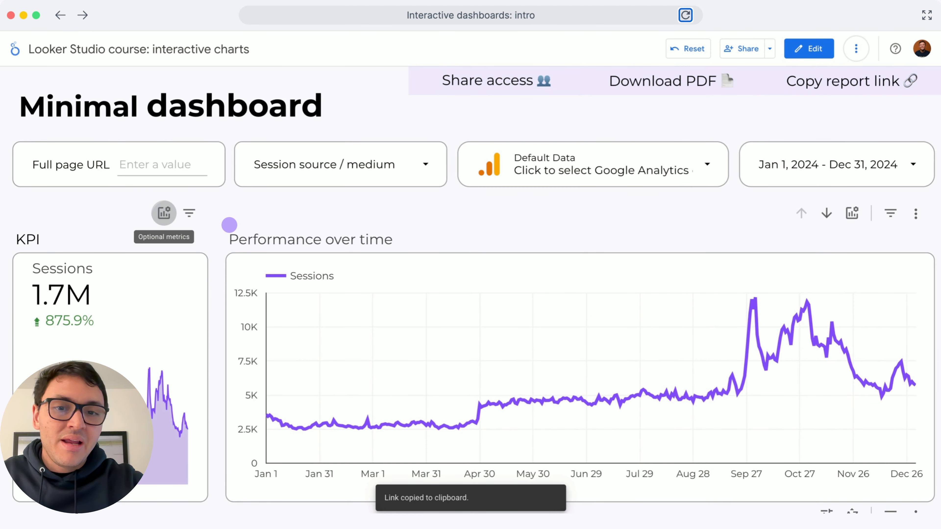
# Try Total users and New users as the KPI scorecard's optional metric, and reset the scorecard.
pyautogui.click(164, 213)
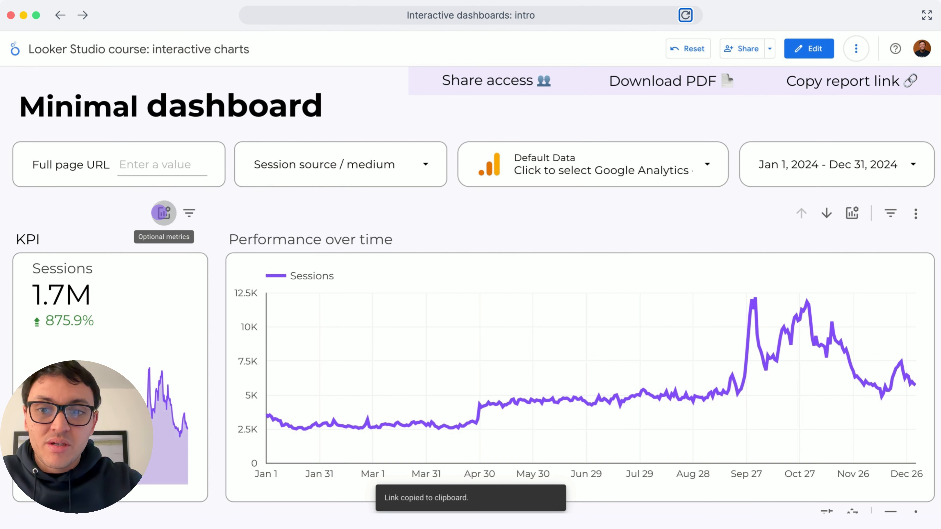
pyautogui.click(164, 213)
pyautogui.click(169, 227)
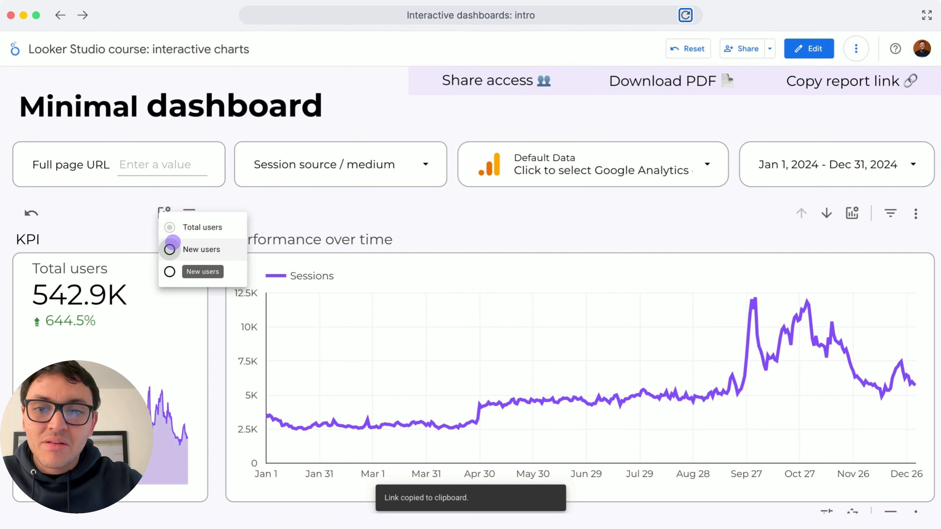
pyautogui.click(169, 249)
pyautogui.click(26, 214)
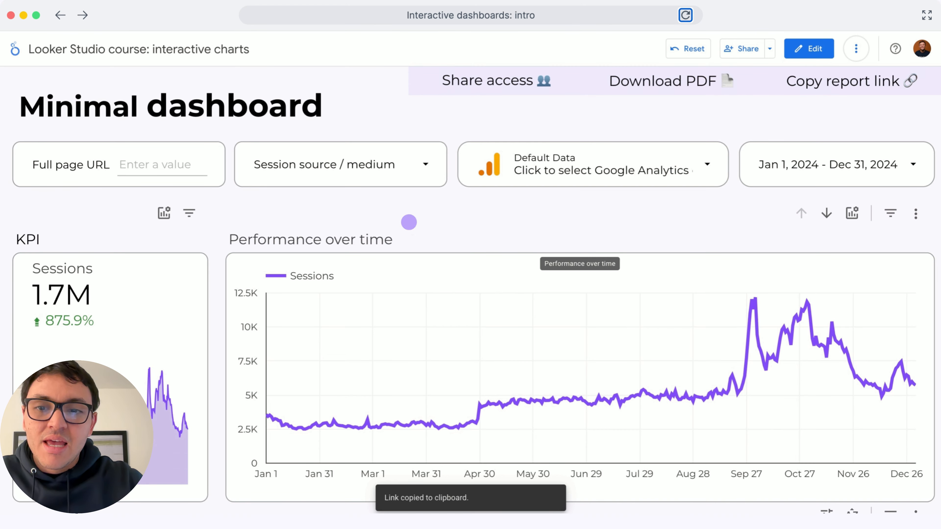
# Try adding the optional Key events metric to the Performance over time chart, and remove it again.
pyautogui.click(769, 231)
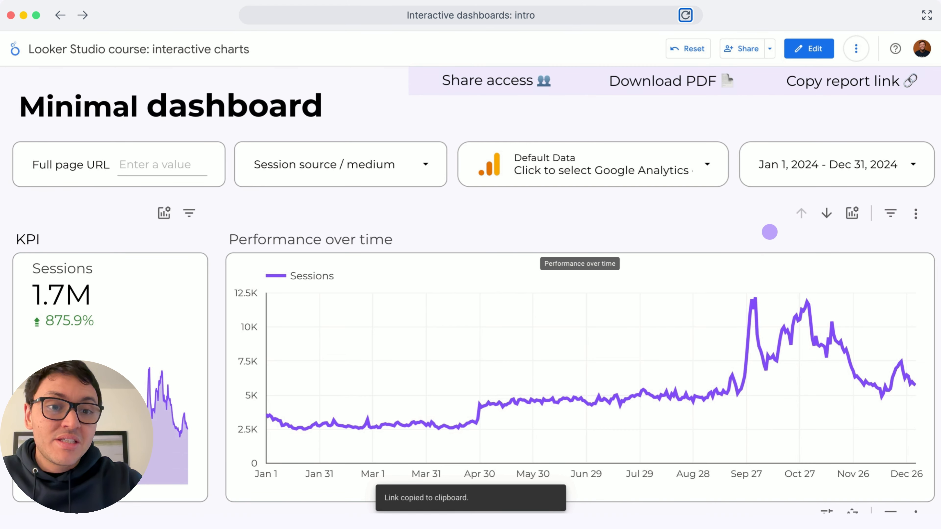
pyautogui.click(840, 221)
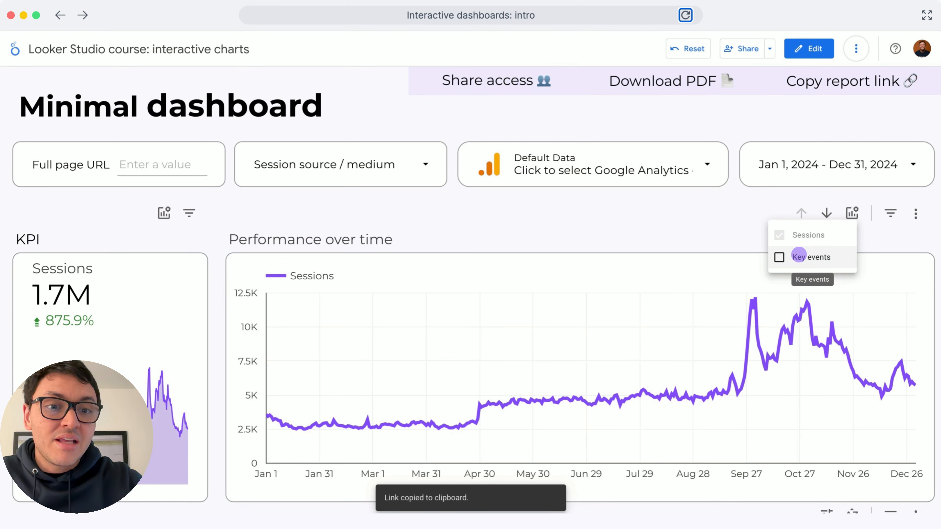
pyautogui.click(781, 257)
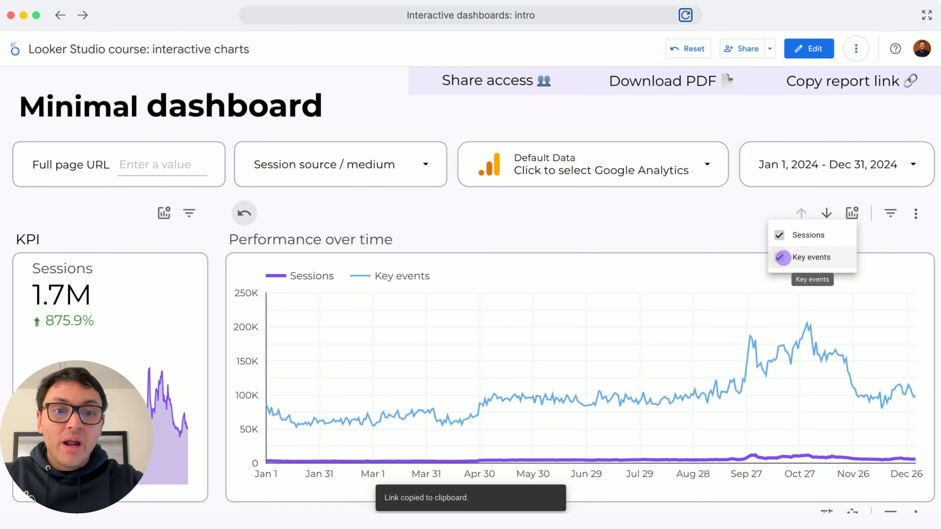
pyautogui.click(782, 257)
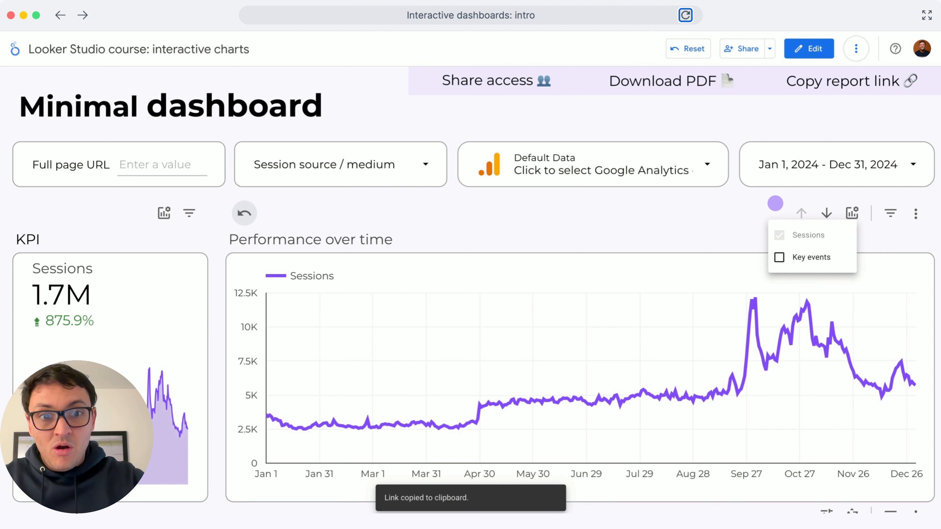
pyautogui.click(775, 203)
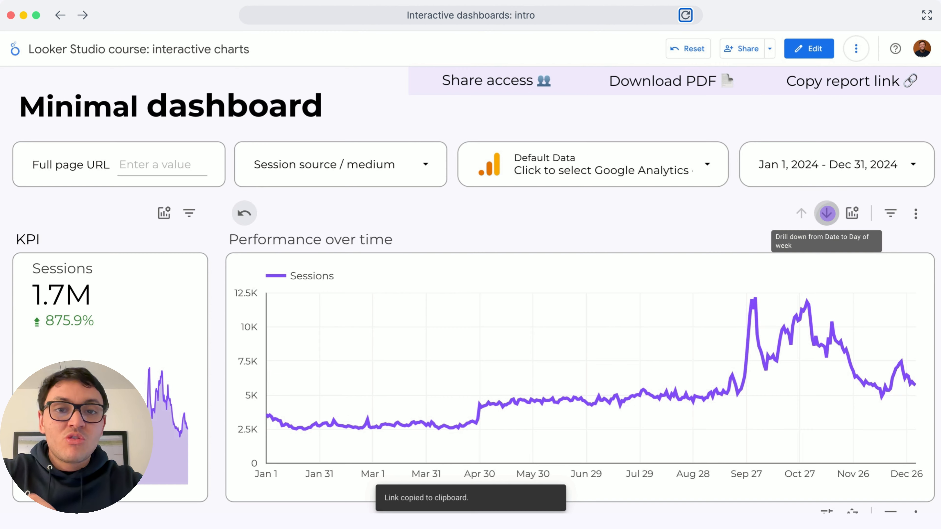
# Drill the Performance over time chart down from Date through day of week, week and year month to Quarter.
pyautogui.click(827, 213)
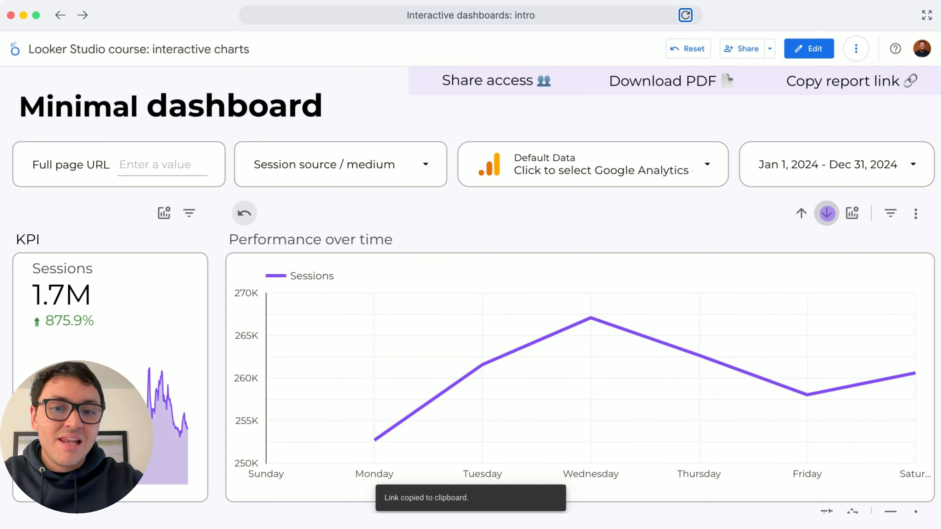
pyautogui.click(826, 213)
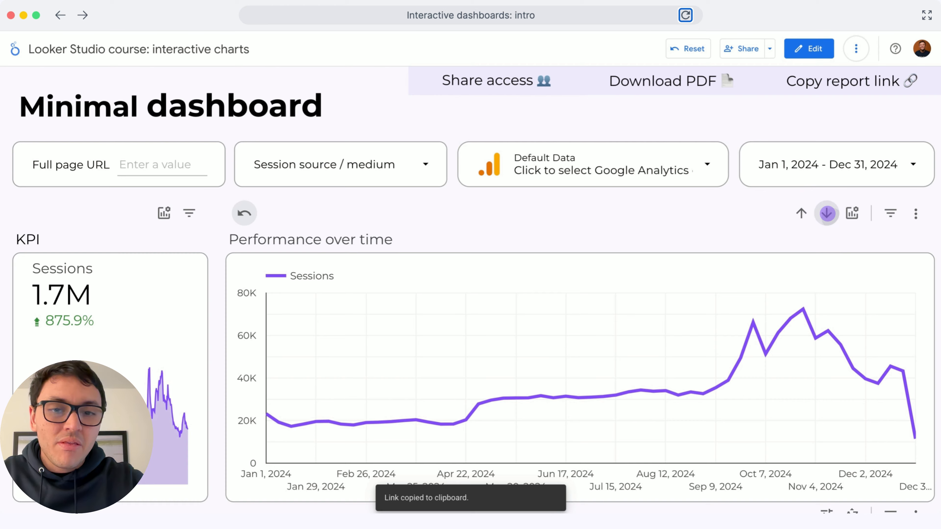
pyautogui.click(826, 213)
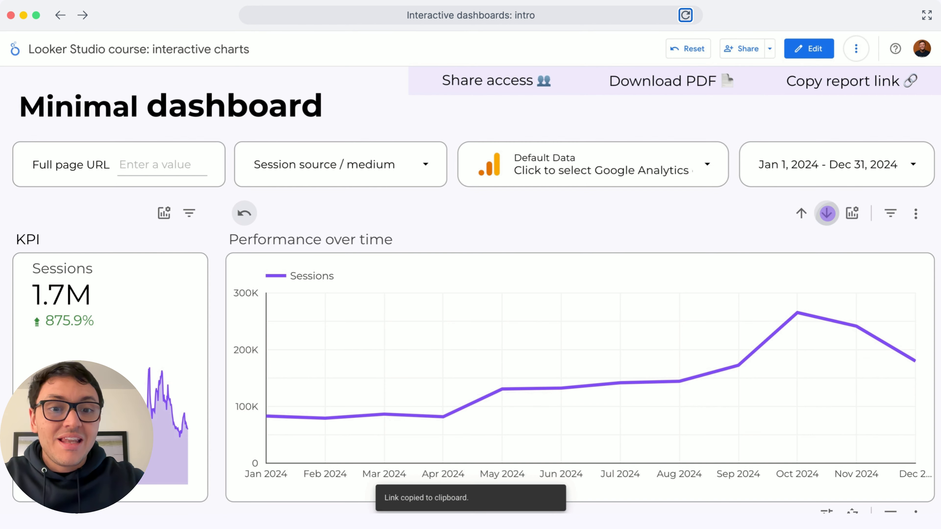
pyautogui.click(802, 213)
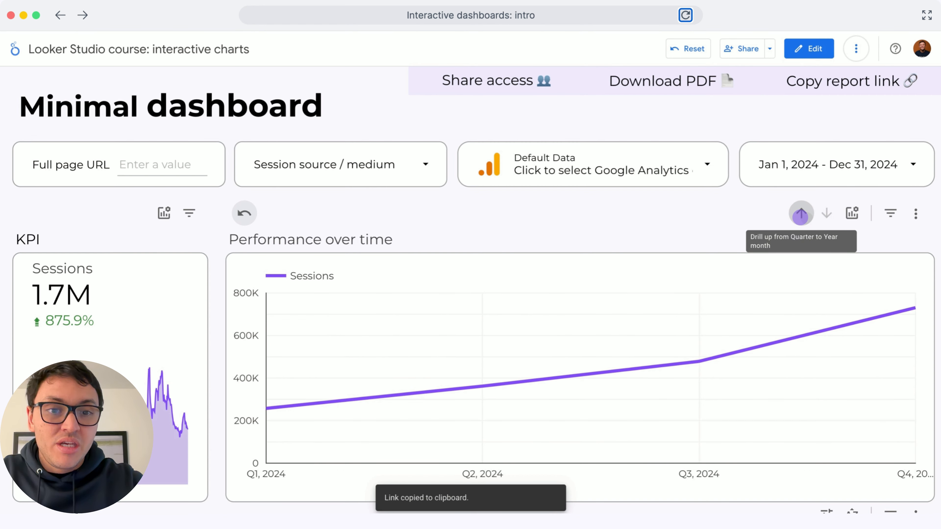
# Drill the Performance over time chart back up from Quarter to the Date level.
pyautogui.click(800, 214)
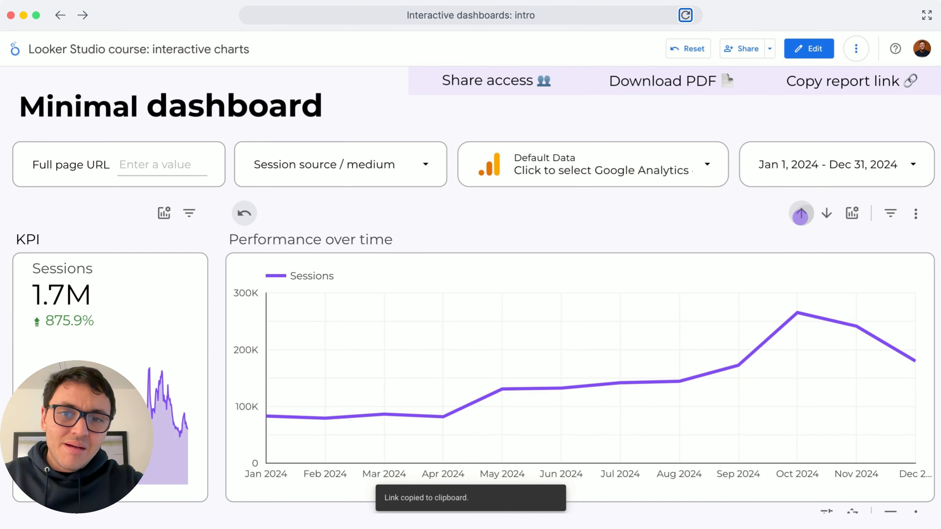
pyautogui.click(801, 214)
pyautogui.click(801, 214)
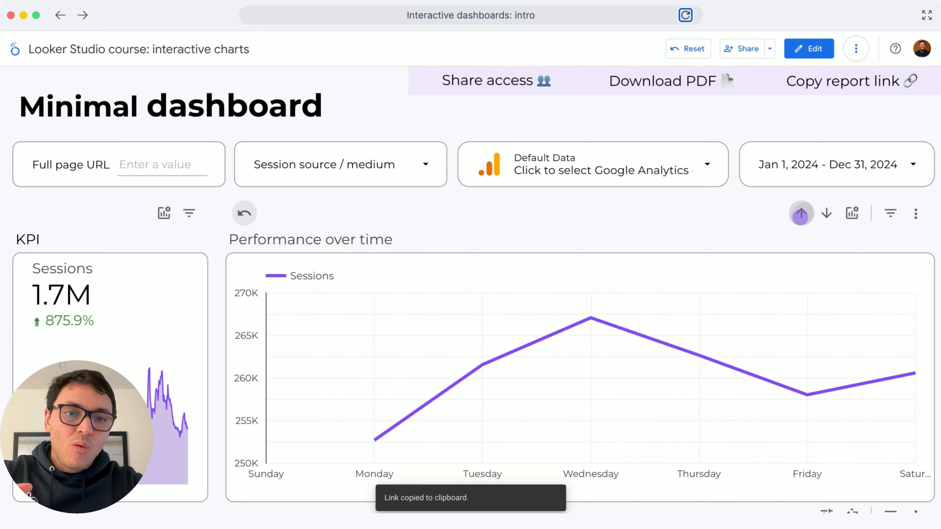
pyautogui.click(800, 214)
# Drill the Segment by anything table down from Full page URL through page title, session medium and session source to Year month.
pyautogui.scroll(-1, 658, 214)
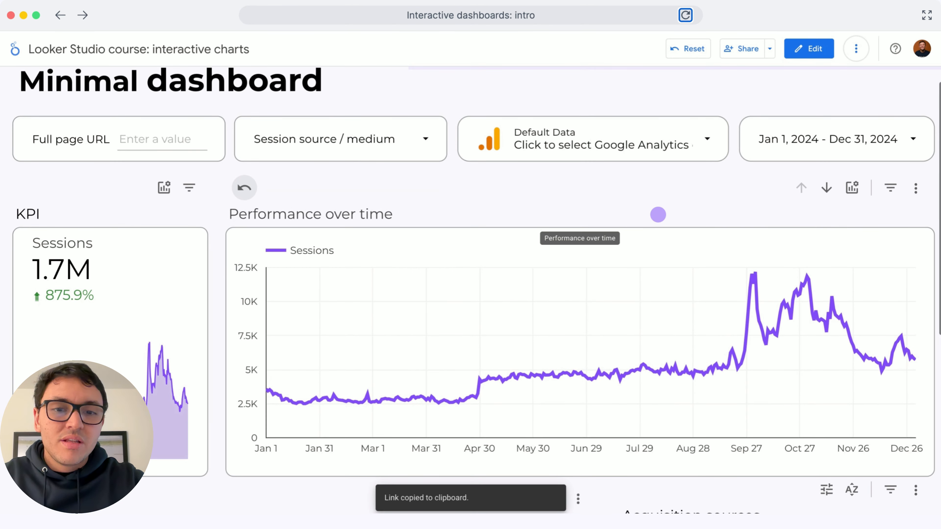
pyautogui.scroll(-3, 455, 270)
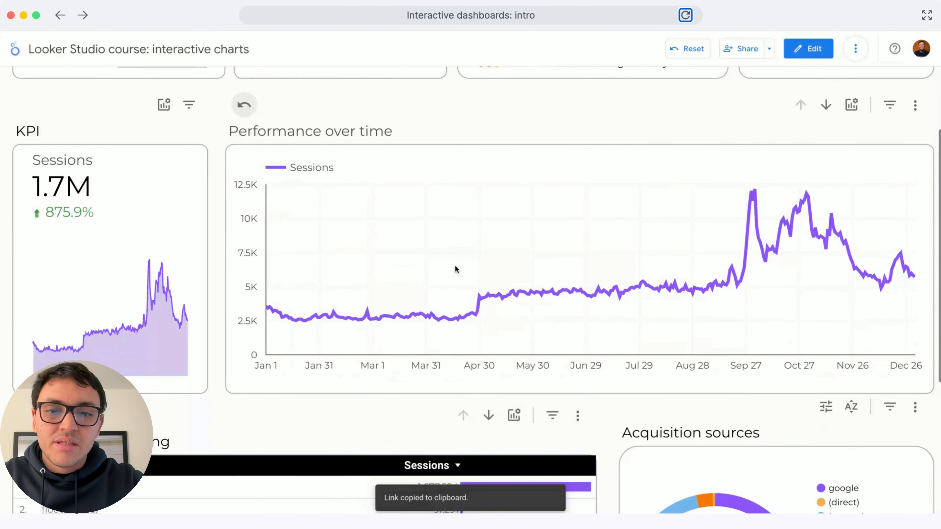
pyautogui.scroll(3, 450, 265)
pyautogui.scroll(-15, 502, 260)
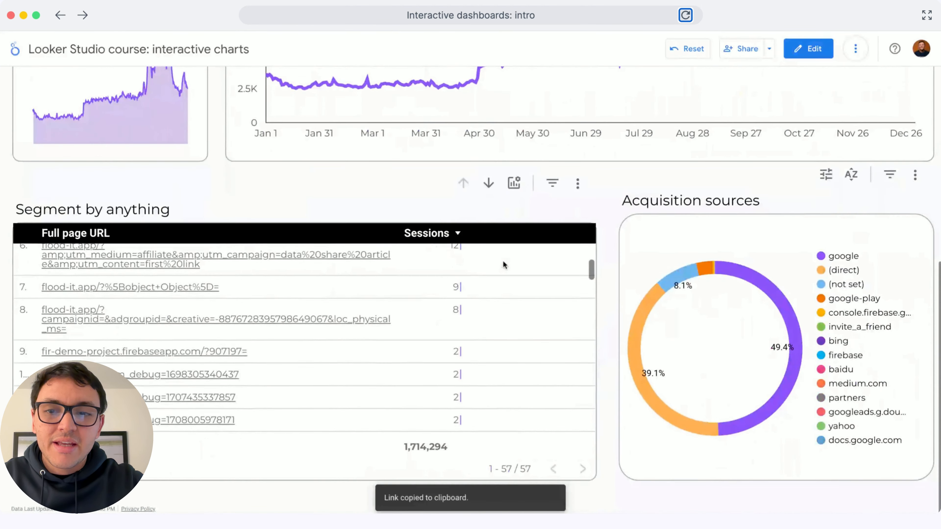
pyautogui.scroll(1, 503, 261)
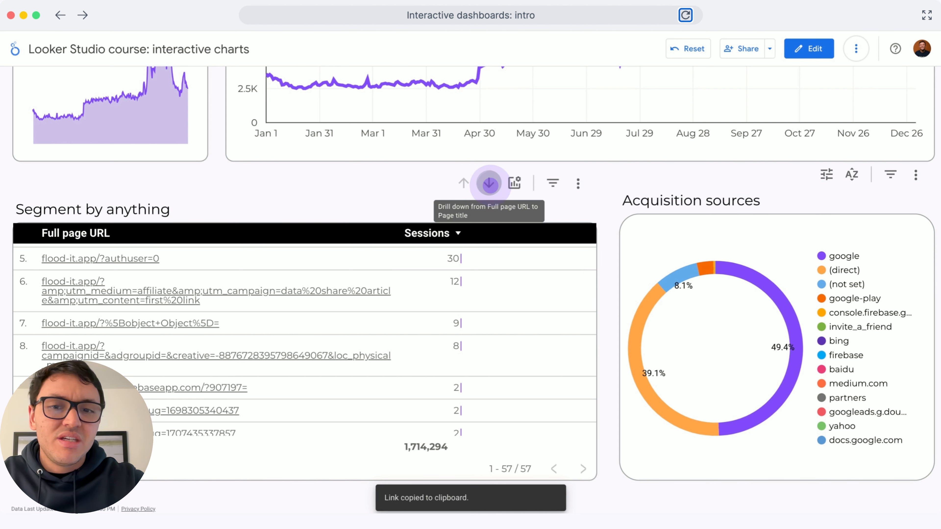
pyautogui.click(489, 183)
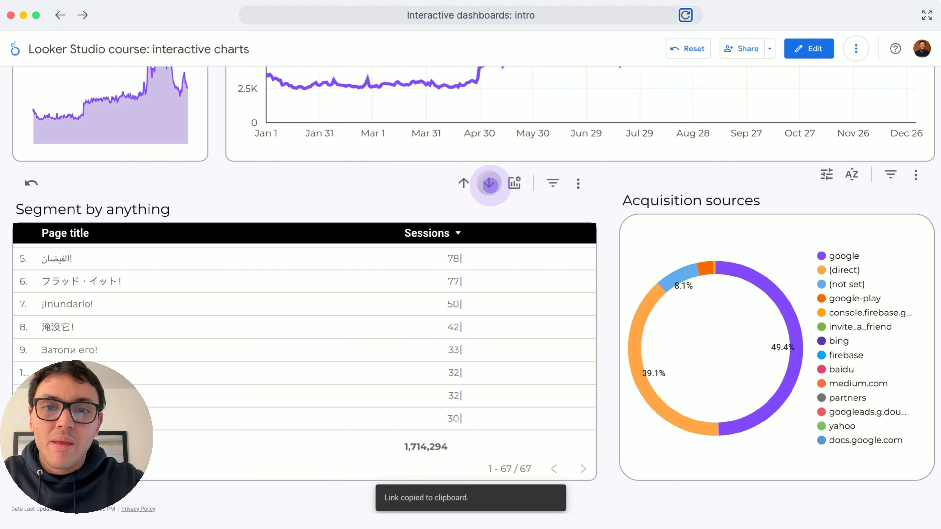
pyautogui.click(489, 183)
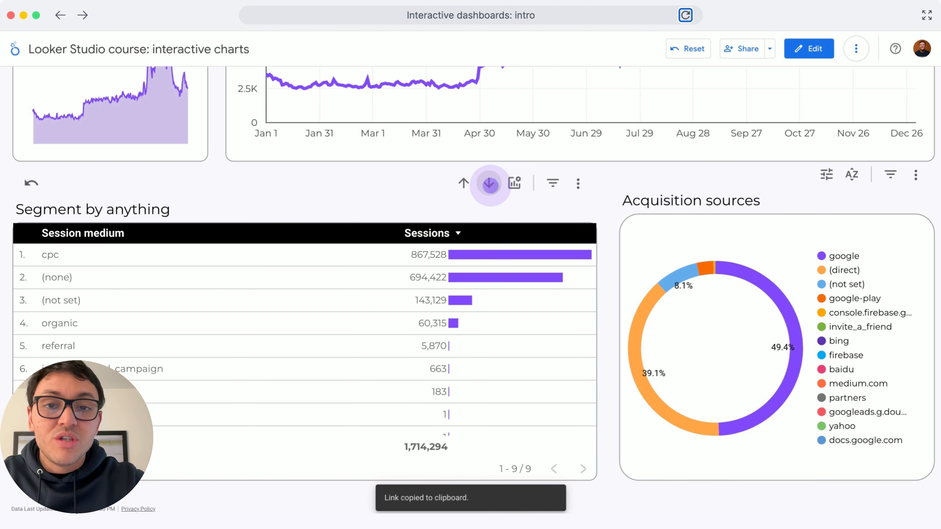
pyautogui.click(489, 183)
pyautogui.click(489, 183)
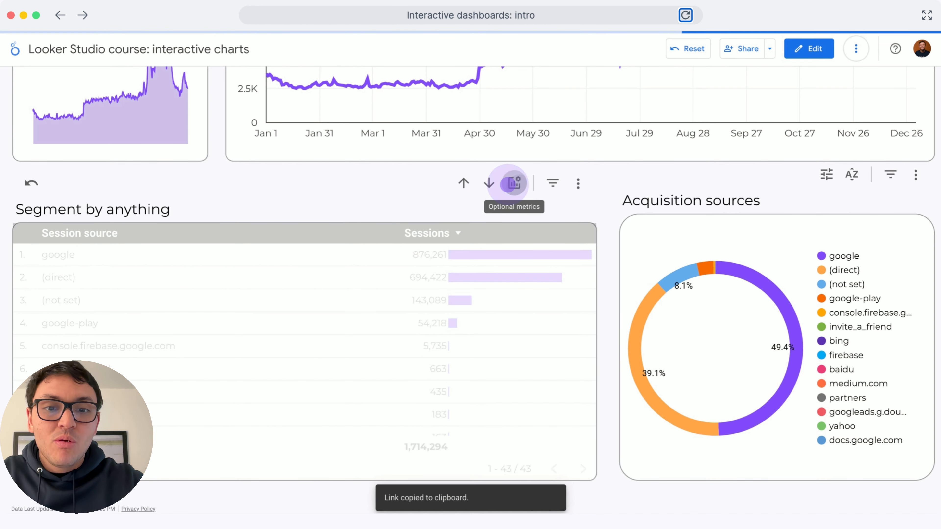
# Add the optional Key events metric to the Segment by anything table alongside Sessions.
pyautogui.click(513, 183)
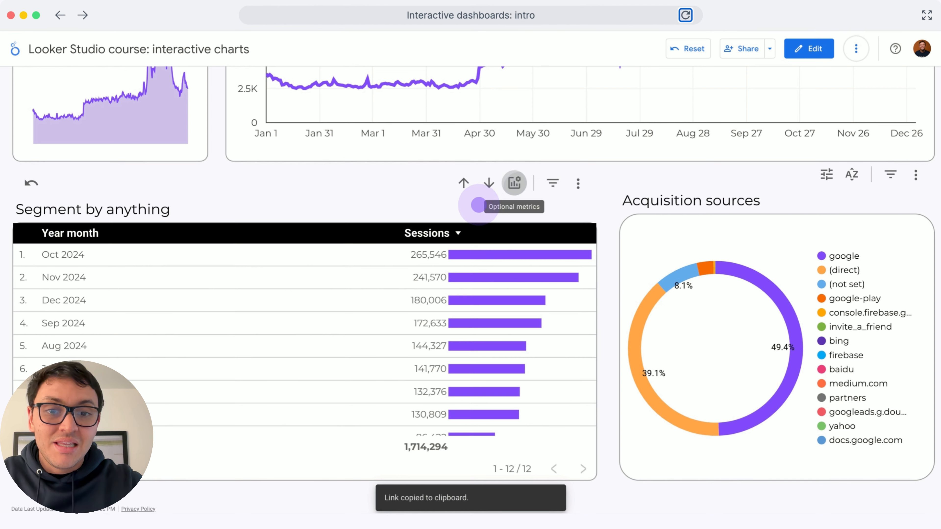
pyautogui.click(514, 183)
pyautogui.click(531, 223)
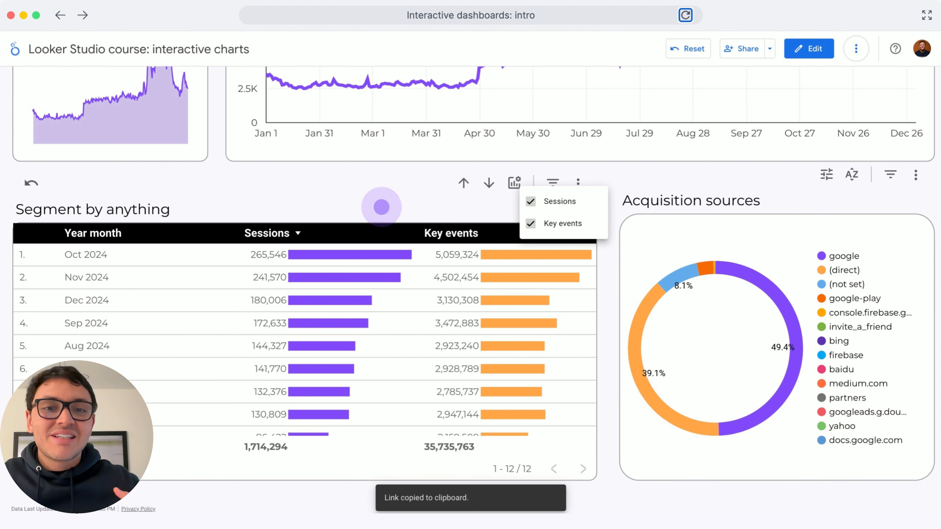
# Sort the Acquisition sources chart by Session source in descending order and limit its Sessions range to 140,000 through 730,000.
pyautogui.click(851, 174)
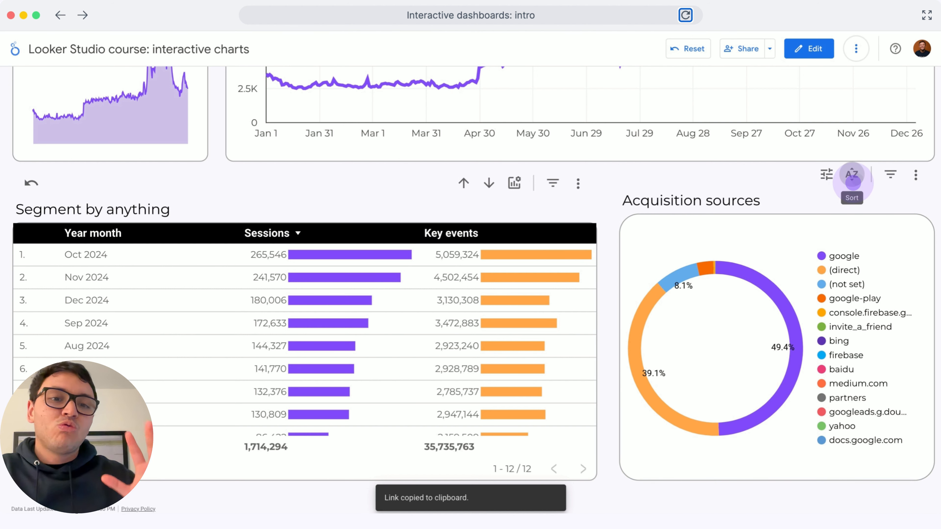
pyautogui.click(852, 182)
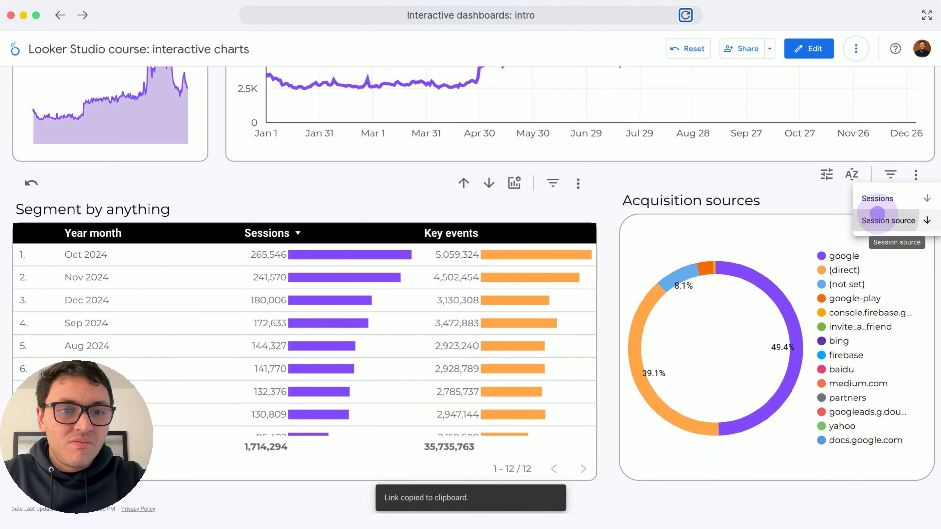
pyautogui.click(877, 215)
pyautogui.click(826, 174)
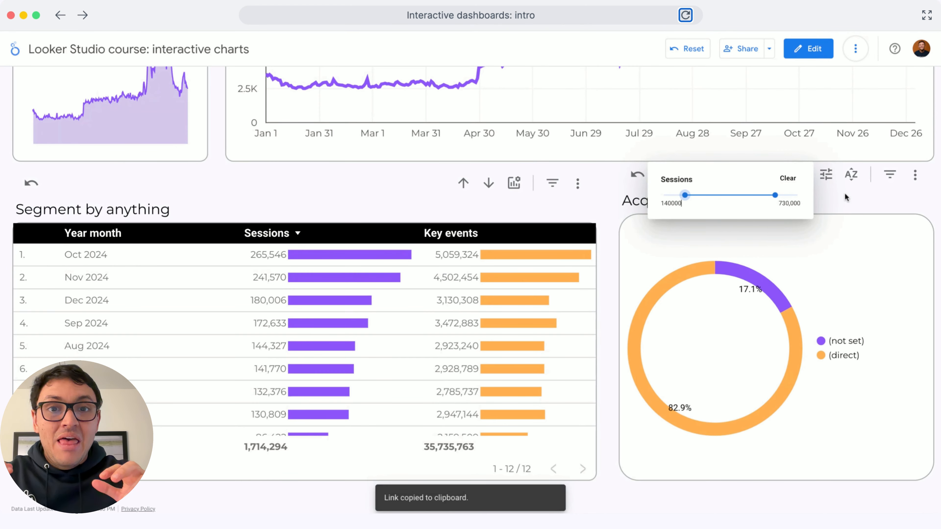
pyautogui.click(855, 194)
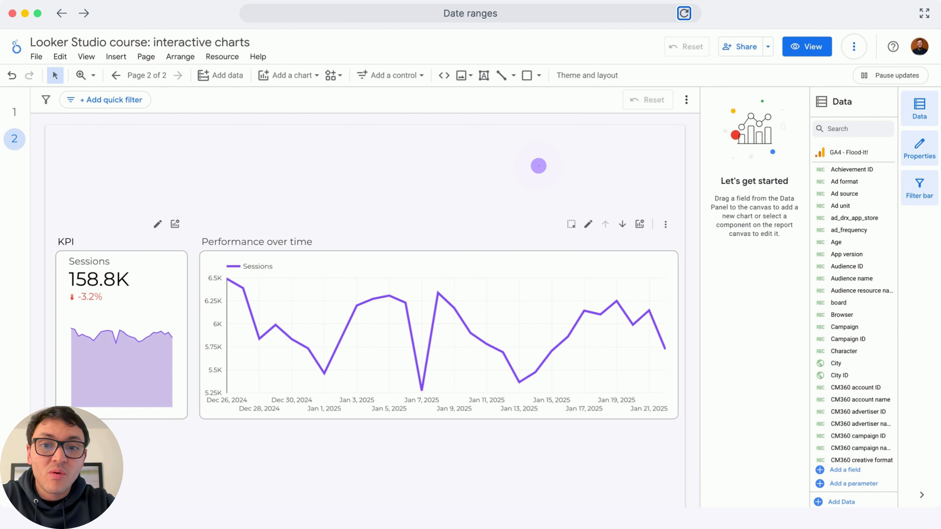
# Add a date range control to the blank area above the Performance over time chart on page 2.
pyautogui.click(381, 75)
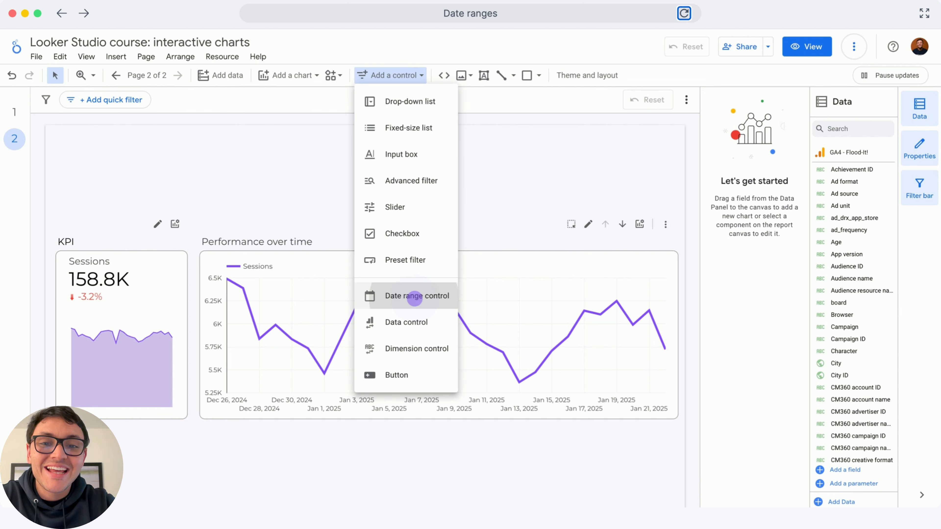
pyautogui.click(414, 295)
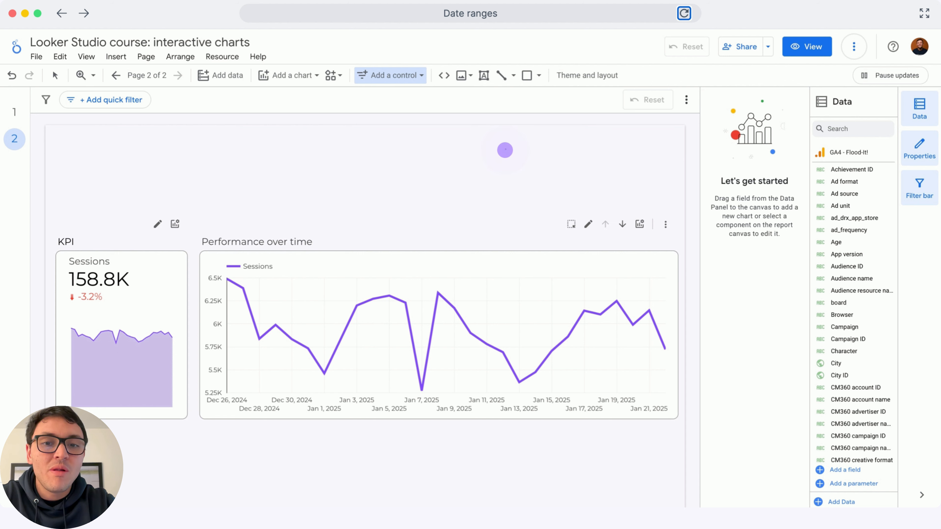
pyautogui.click(505, 149)
# Set the date range control's default date range to This month.
pyautogui.click(745, 174)
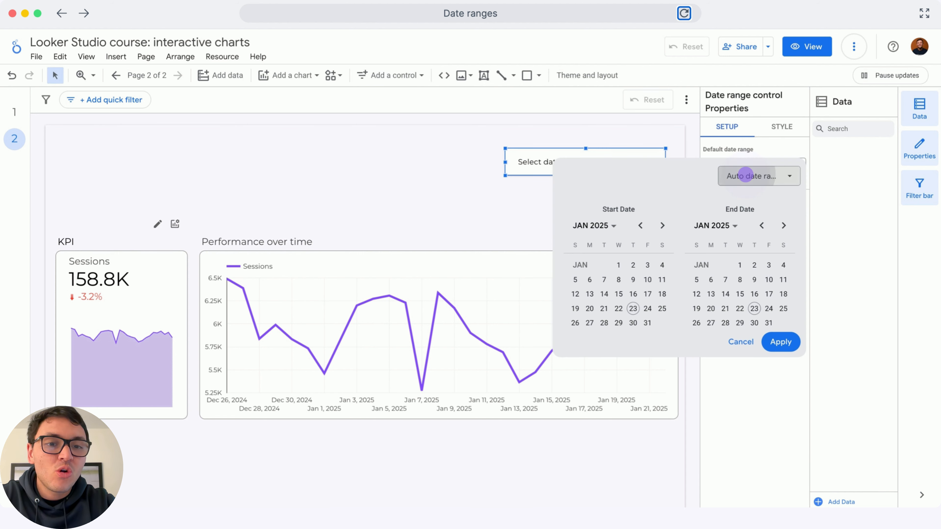
pyautogui.click(745, 175)
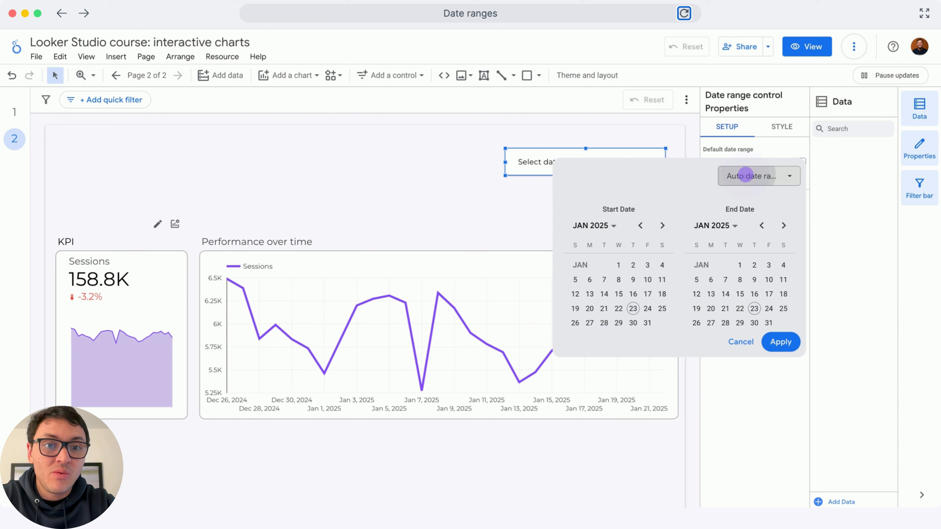
pyautogui.click(746, 309)
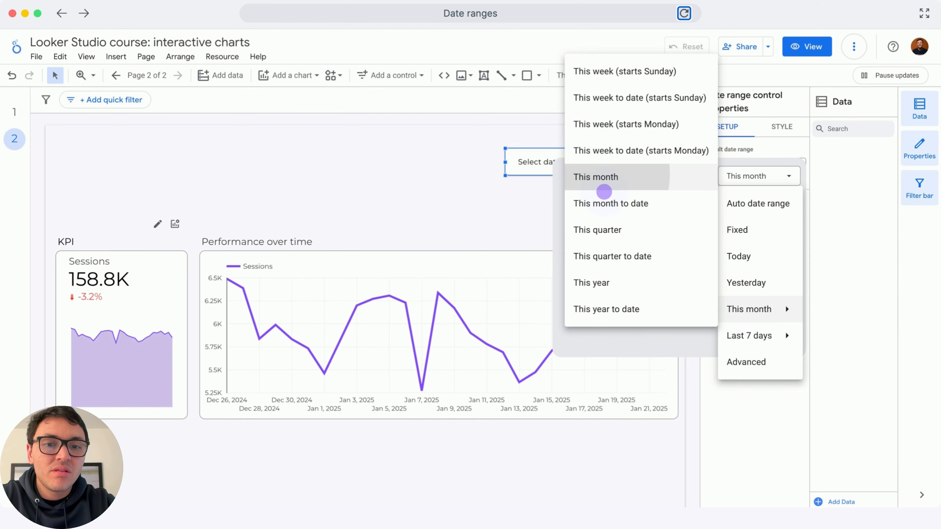
pyautogui.click(586, 176)
pyautogui.click(781, 340)
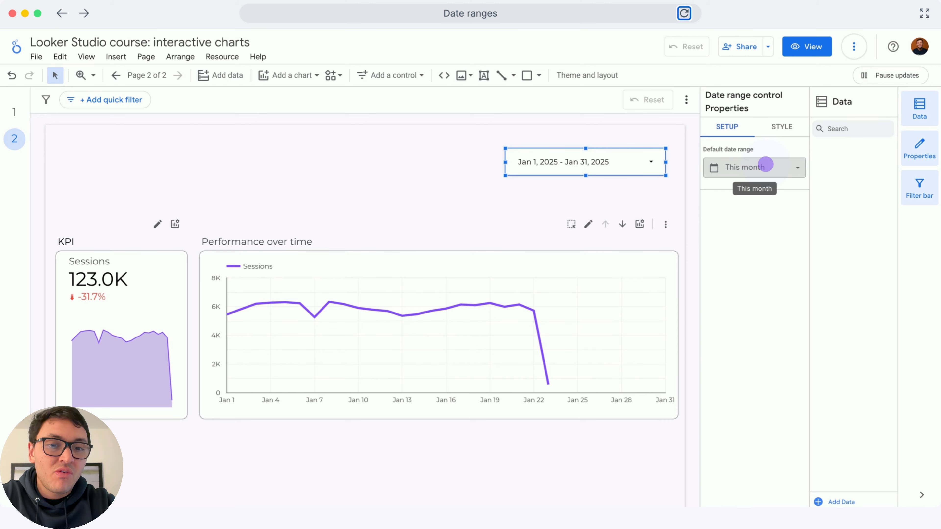
# Change the date range control's default date range to Last year.
pyautogui.click(765, 164)
pyautogui.click(762, 177)
pyautogui.moveTo(763, 336)
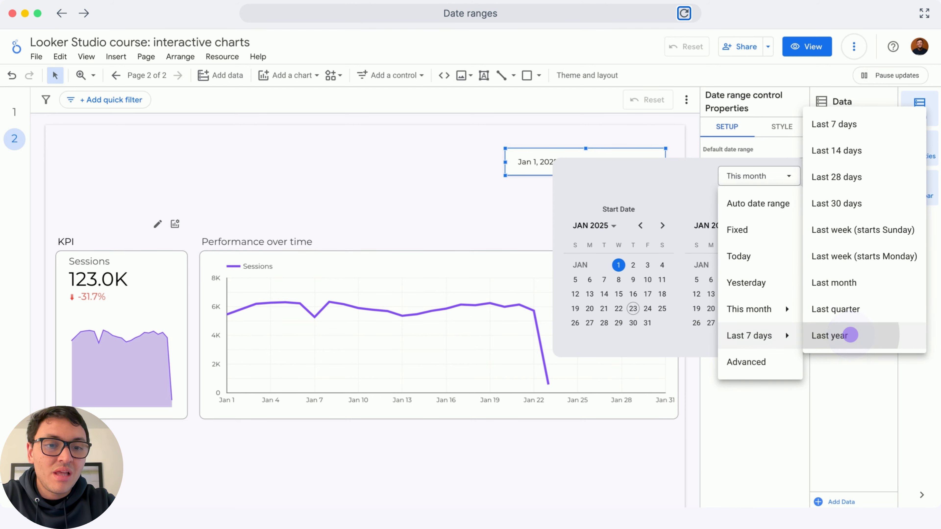
pyautogui.click(850, 335)
pyautogui.click(780, 356)
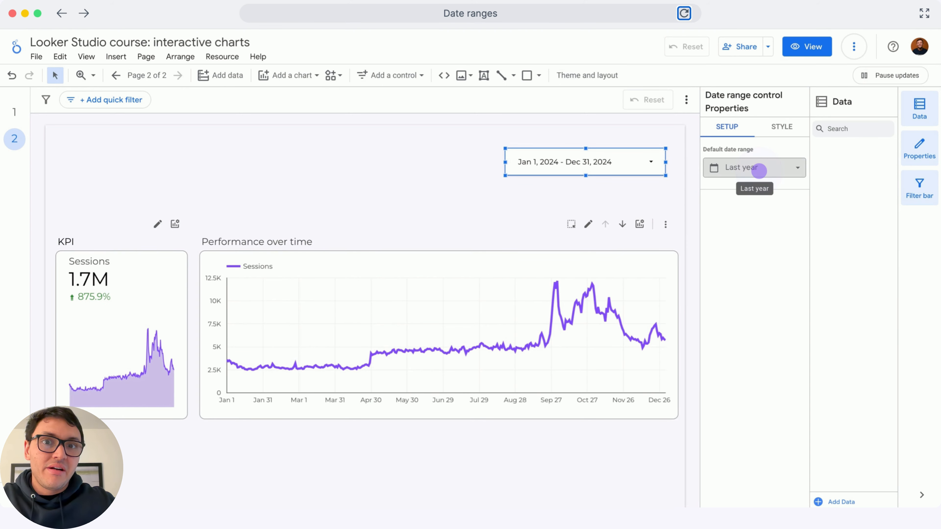
# Set the control's default to a Fixed date range from Sep 4, 2024 to Dec 11, 2024.
pyautogui.click(759, 171)
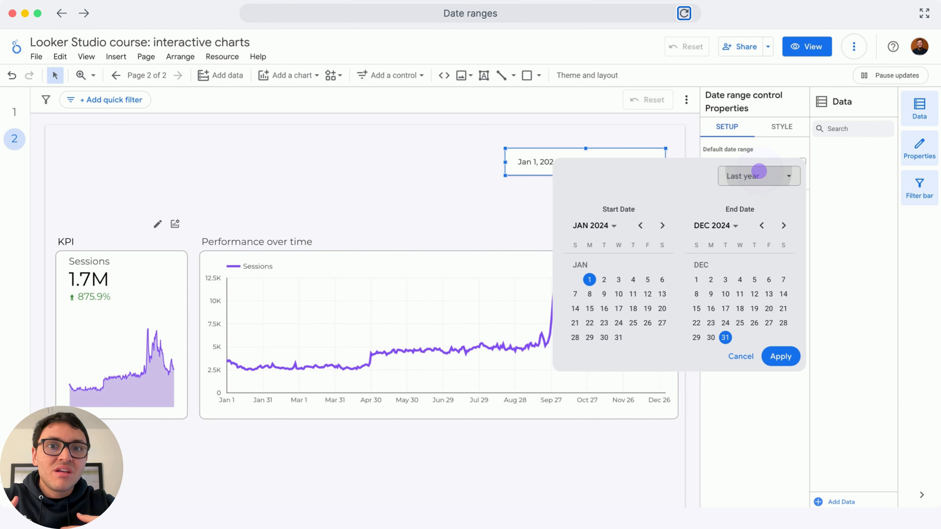
pyautogui.click(759, 171)
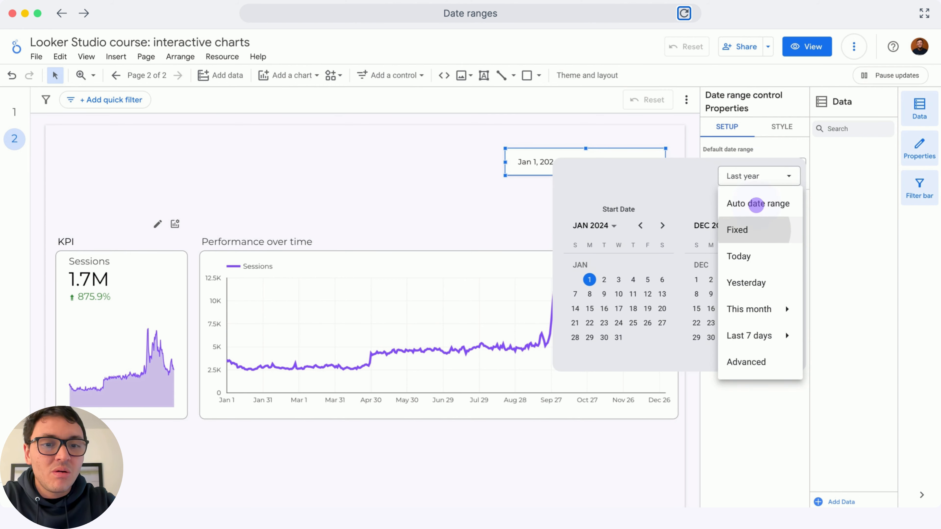
pyautogui.click(754, 230)
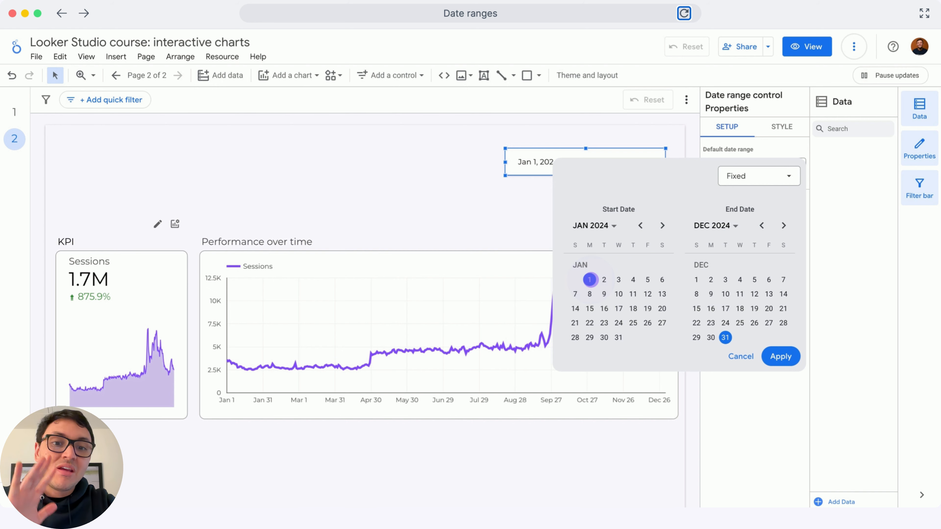
pyautogui.scroll(-8, 592, 279)
pyautogui.click(618, 279)
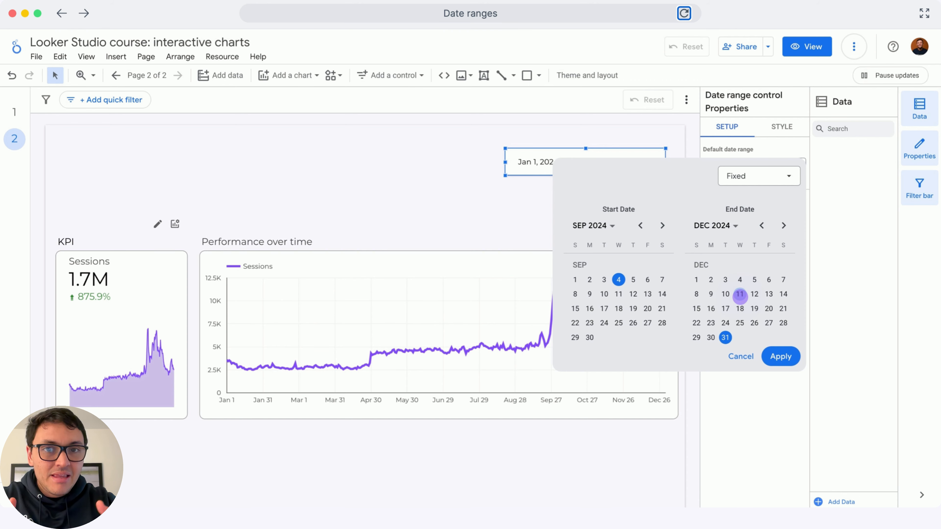
pyautogui.click(740, 294)
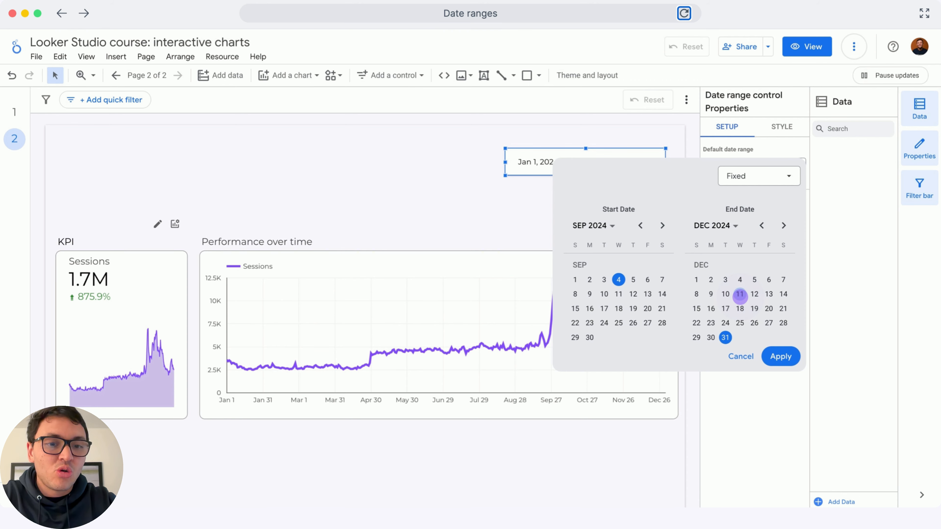
pyautogui.click(780, 356)
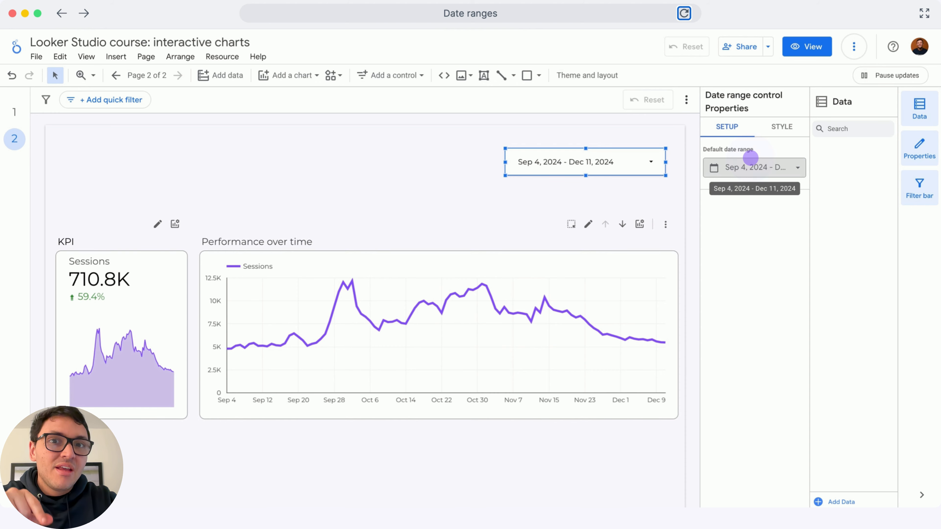
# Switch the default date range to Advanced and set its start date to Today minus 4 Weeks (starts Monday).
pyautogui.click(750, 166)
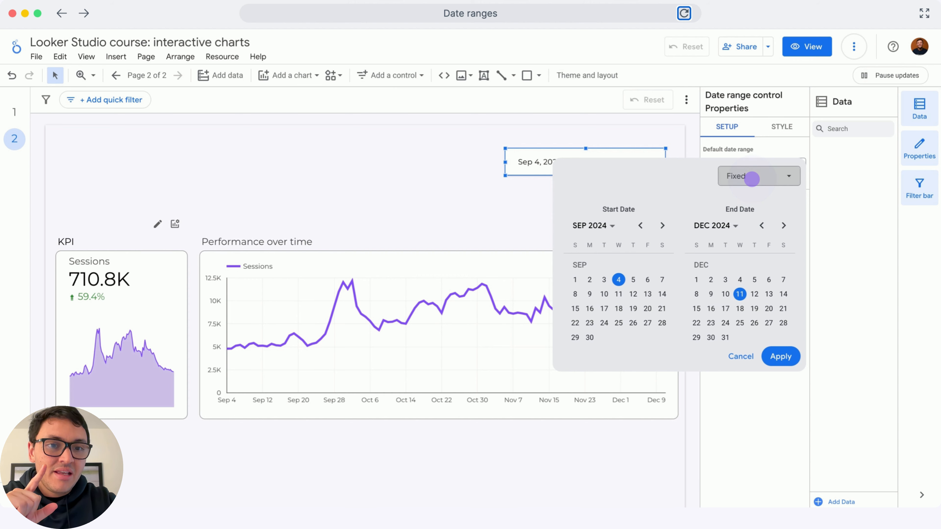
pyautogui.click(752, 176)
pyautogui.click(762, 363)
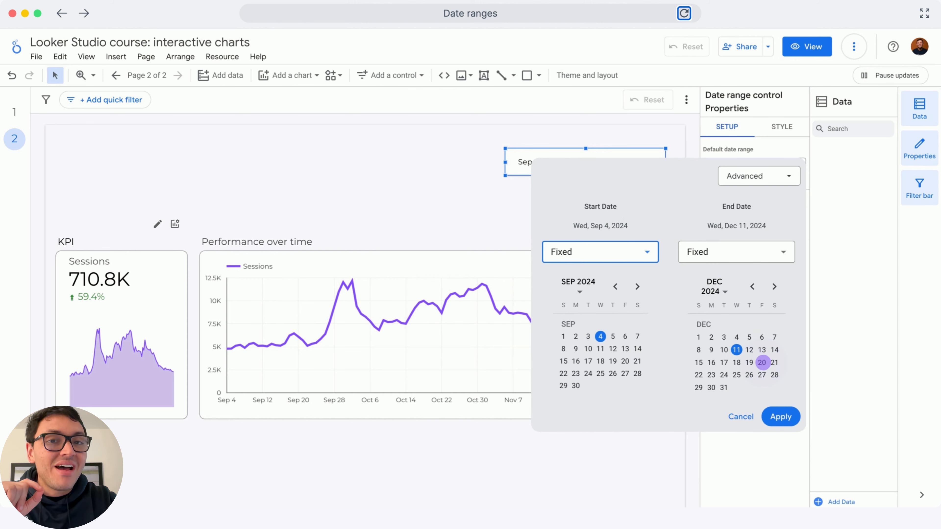
pyautogui.click(629, 248)
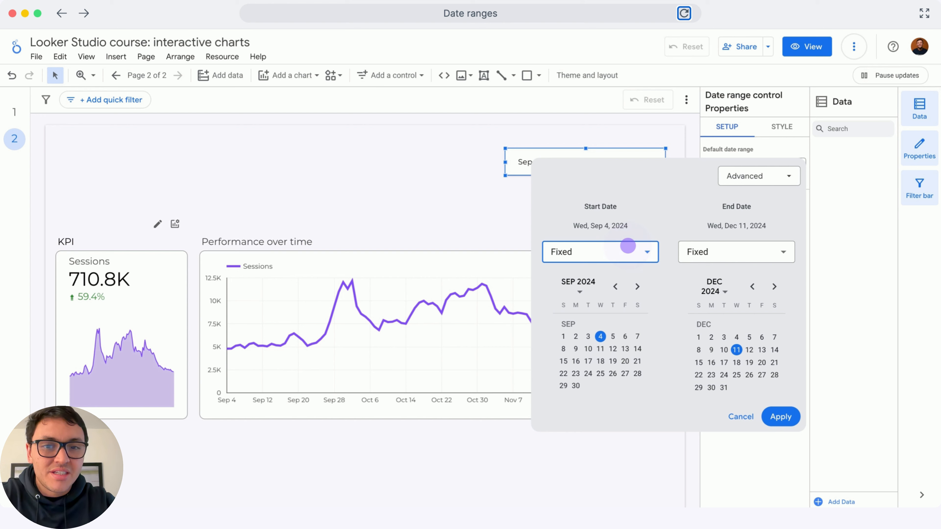
pyautogui.click(627, 246)
pyautogui.click(601, 287)
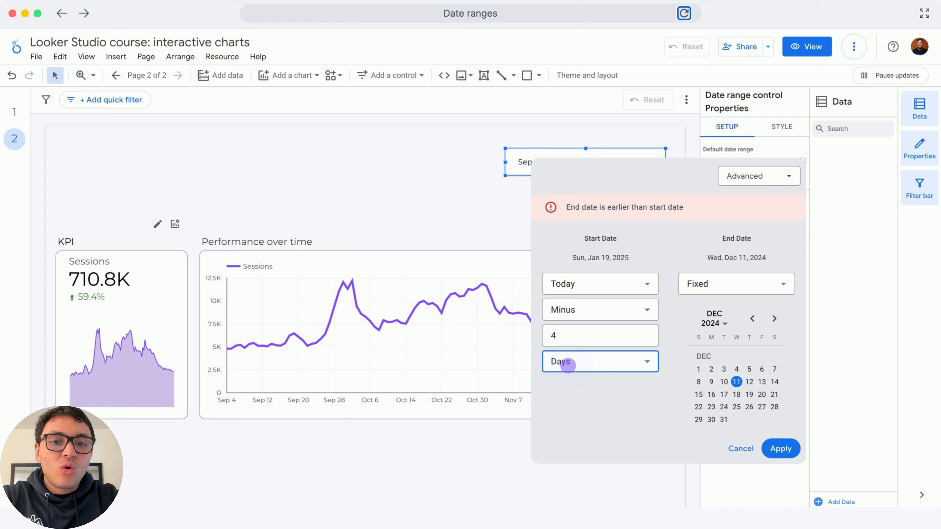
pyautogui.click(568, 365)
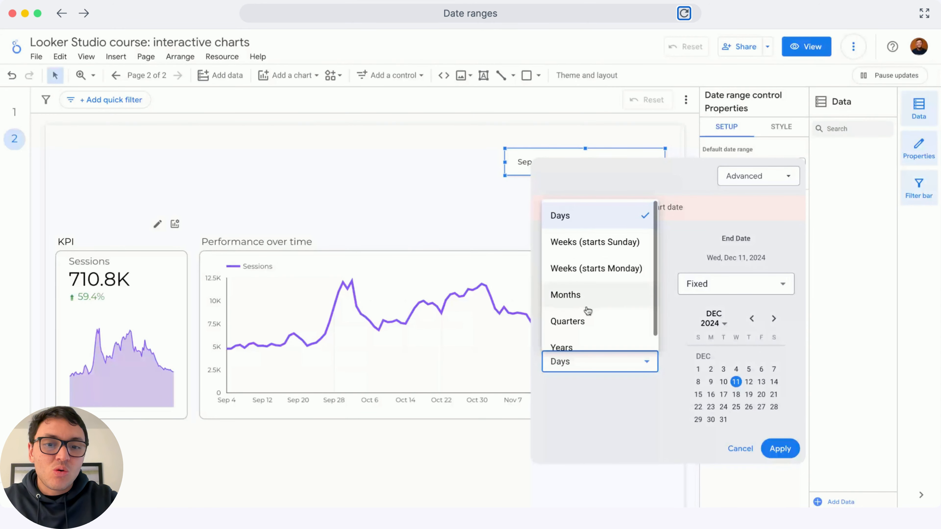
pyautogui.click(591, 269)
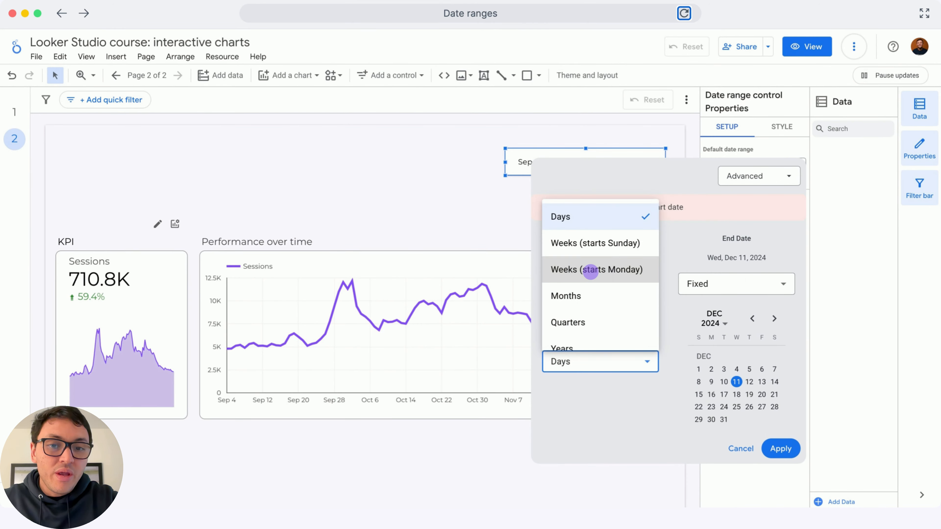
# Set the advanced range's start to Today minus 5 Weeks (starts Monday) and its end to Today minus 0 Days, and apply it.
pyautogui.click(690, 284)
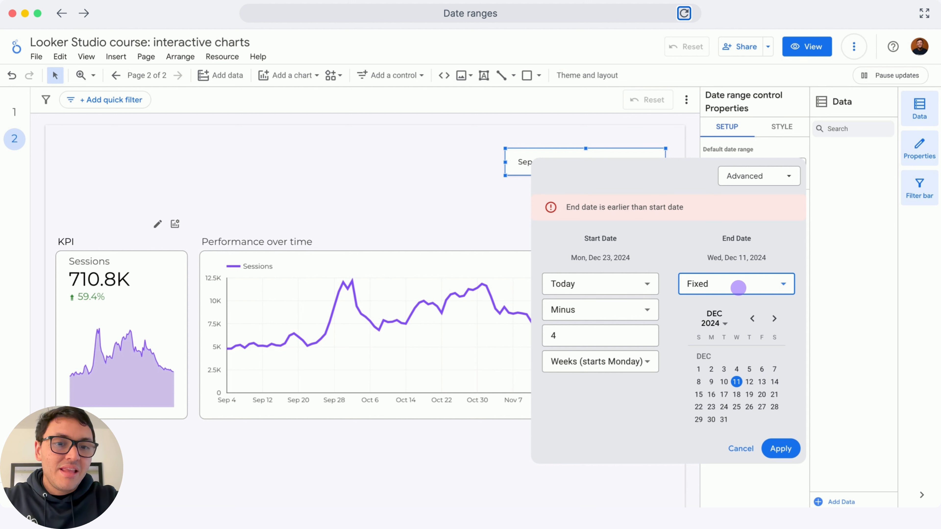
pyautogui.click(737, 285)
pyautogui.click(726, 311)
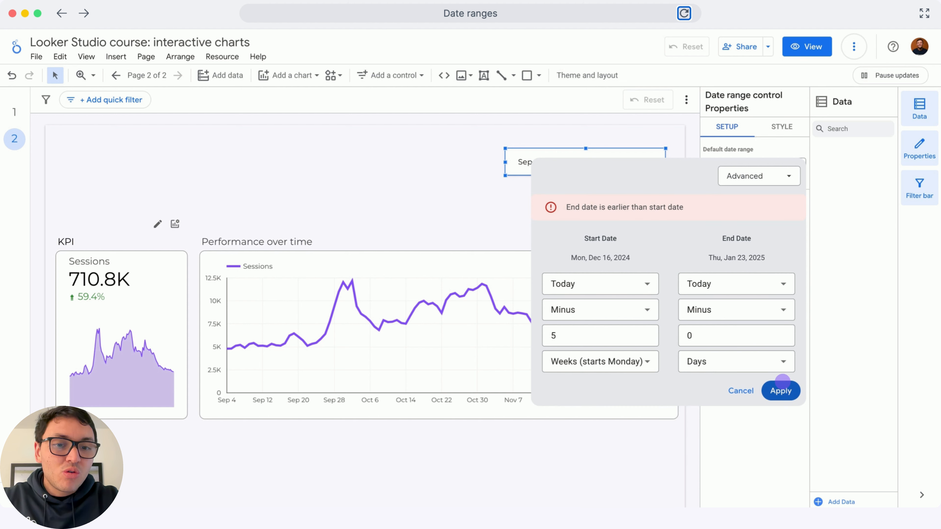
pyautogui.click(781, 383)
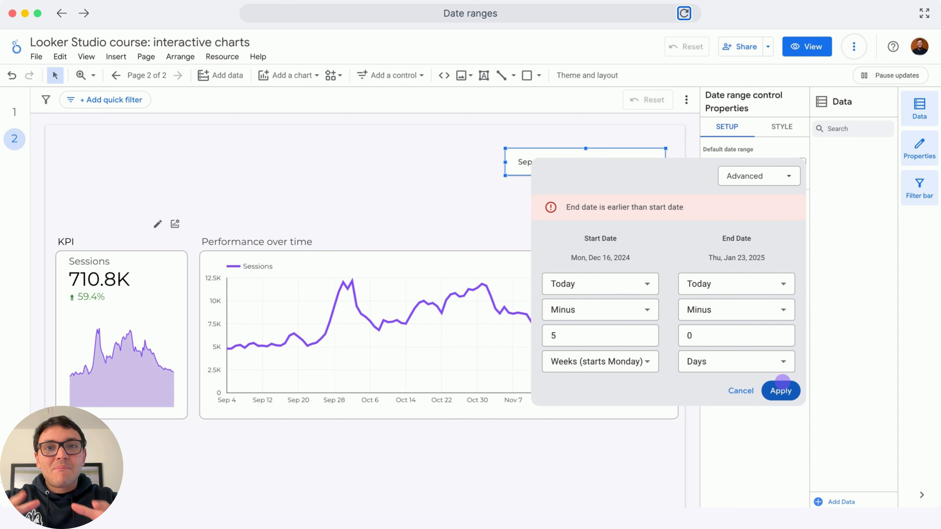
pyautogui.click(781, 382)
pyautogui.click(782, 381)
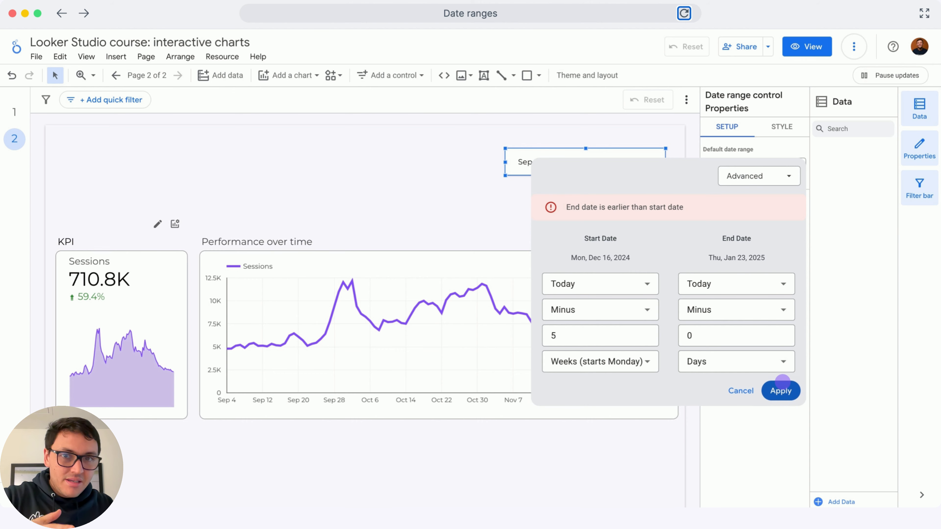
pyautogui.click(782, 382)
pyautogui.click(781, 381)
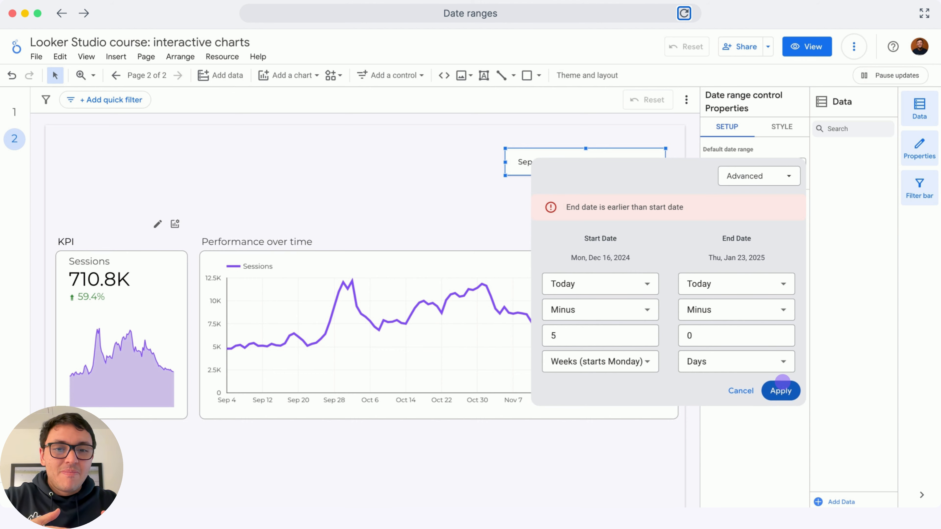
pyautogui.click(781, 382)
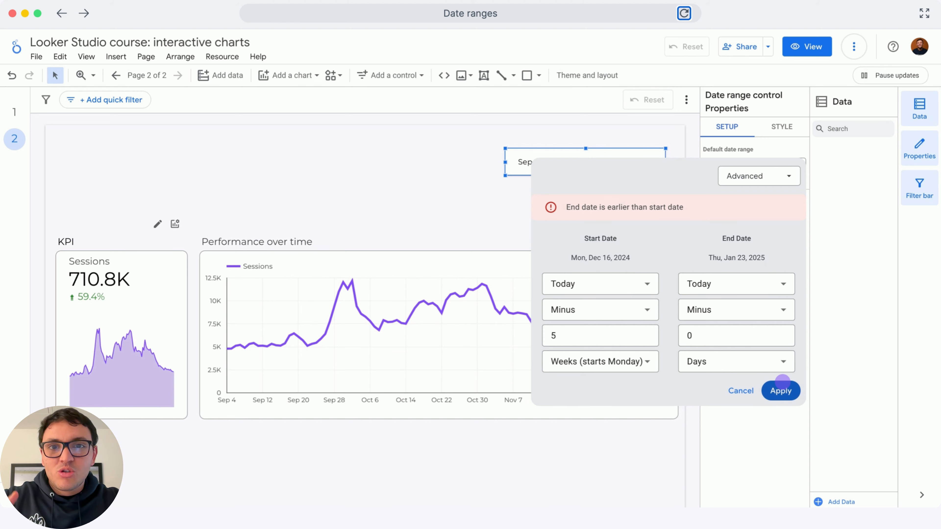
pyautogui.click(782, 382)
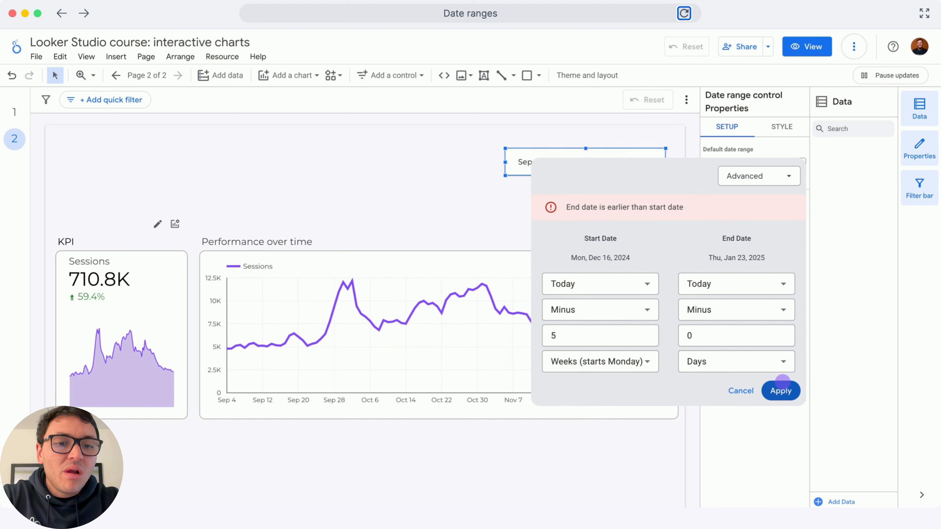
# Switch the Performance over time chart's default date range from Auto to Custom.
pyautogui.click(555, 268)
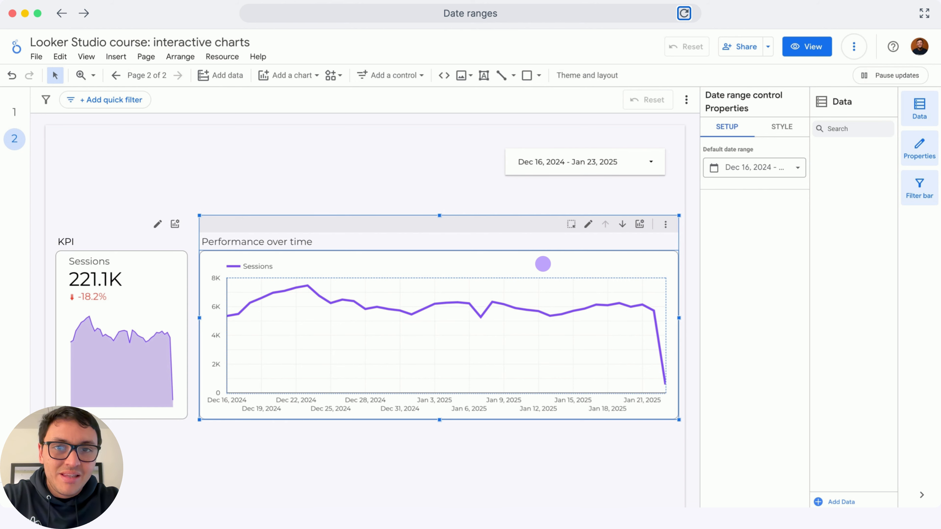
pyautogui.click(543, 264)
pyautogui.click(543, 264)
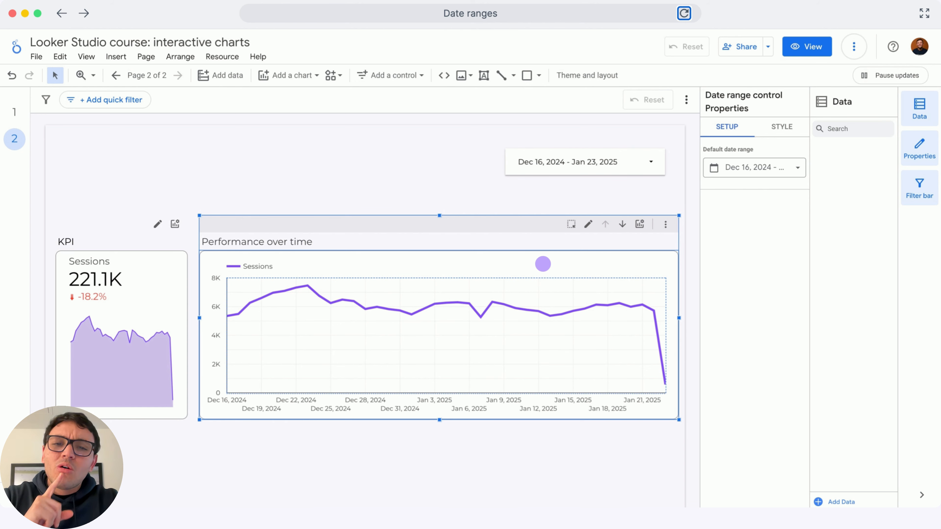
pyautogui.click(543, 264)
pyautogui.click(542, 264)
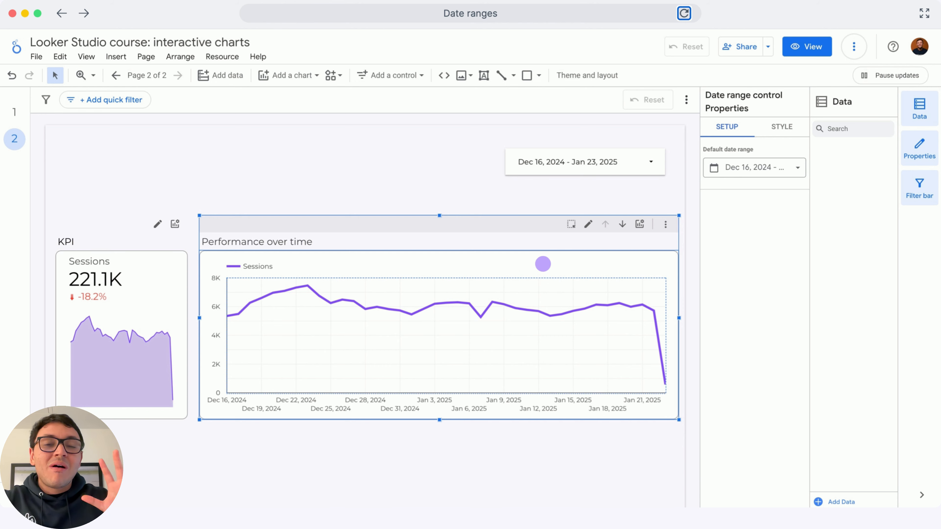
pyautogui.click(542, 264)
pyautogui.click(543, 264)
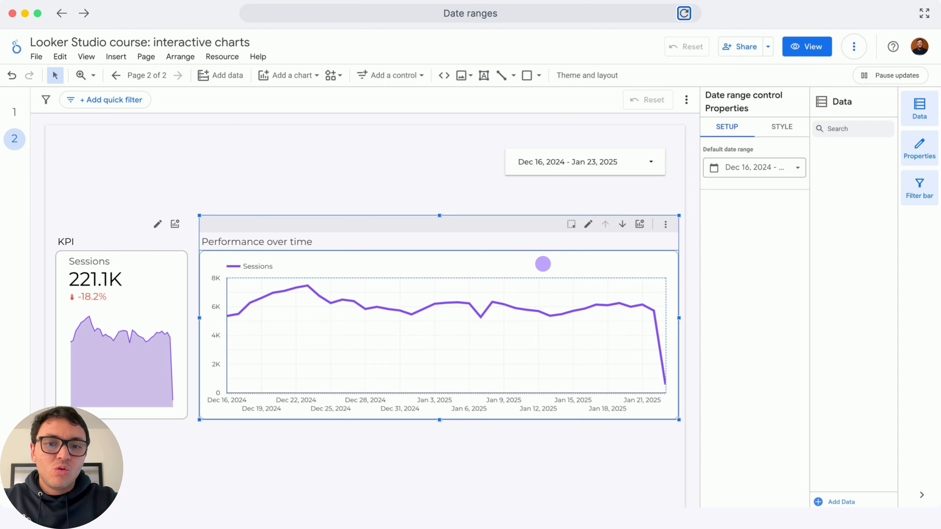
pyautogui.click(543, 264)
pyautogui.scroll(-5, 762, 385)
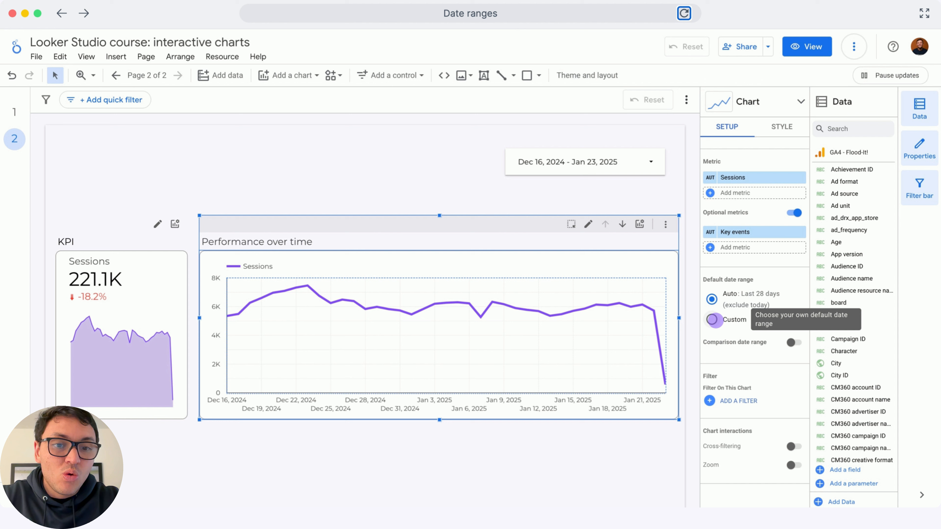
pyautogui.click(712, 320)
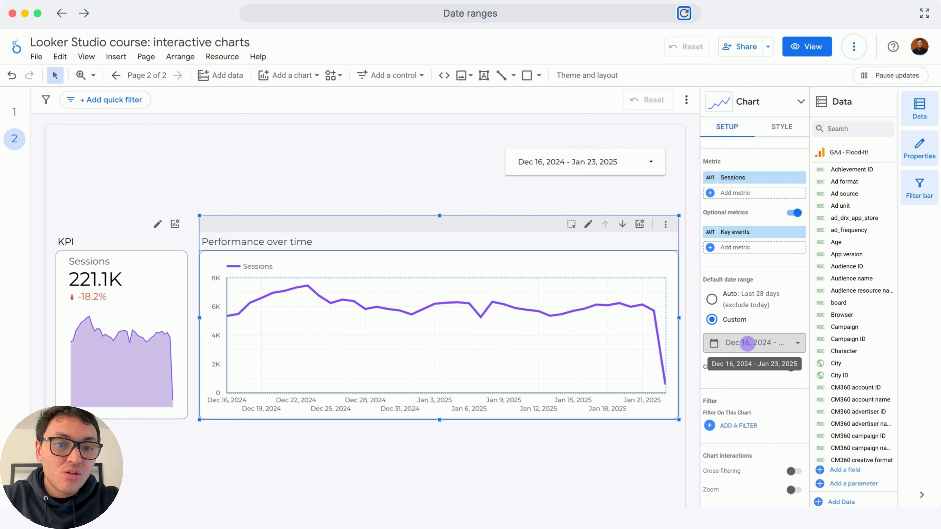
# Set the Performance over time chart's custom date range to Last year and apply it.
pyautogui.click(747, 342)
pyautogui.click(750, 150)
pyautogui.moveTo(770, 276)
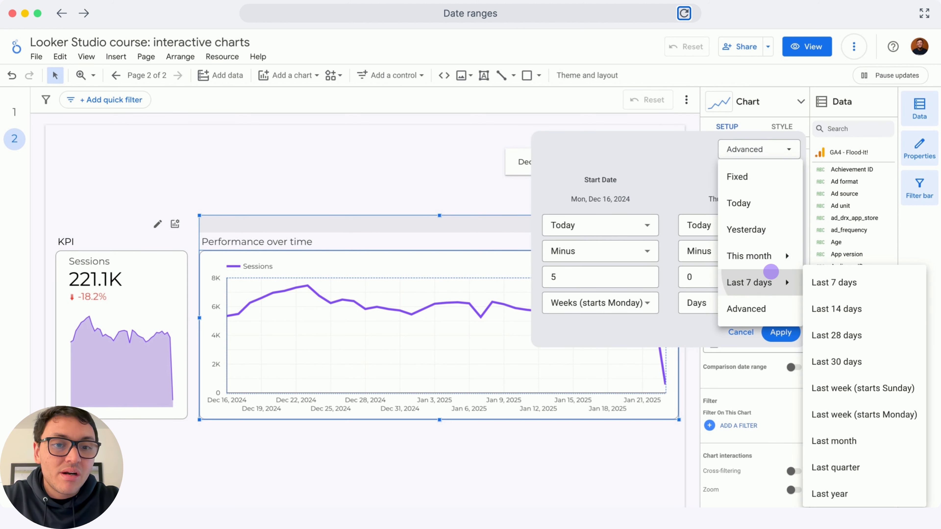
pyautogui.click(830, 494)
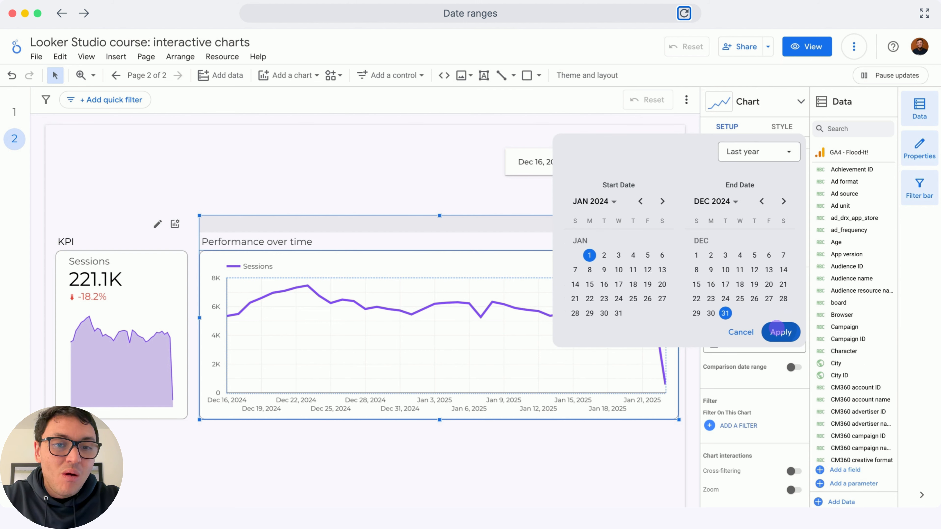
pyautogui.click(780, 332)
pyautogui.click(620, 166)
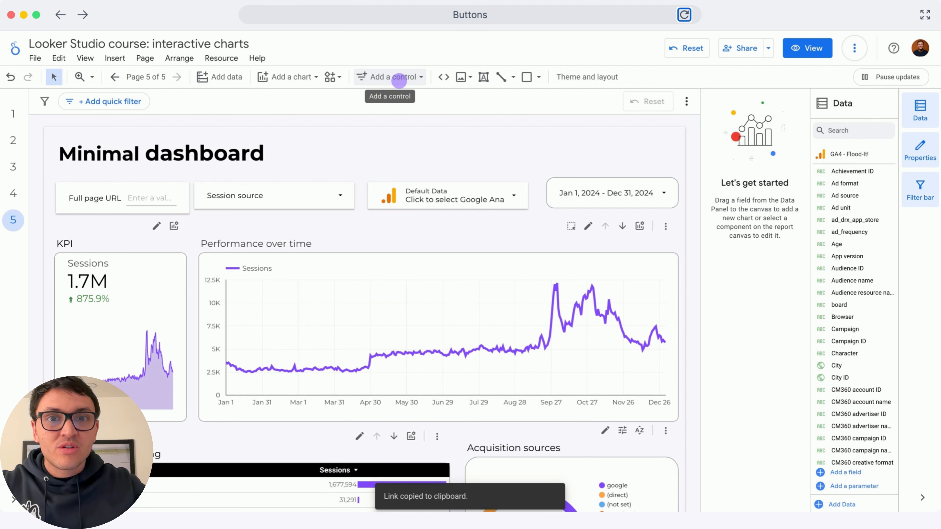
# Add a button control in the upper-right corner of the Minimal dashboard page.
pyautogui.click(399, 80)
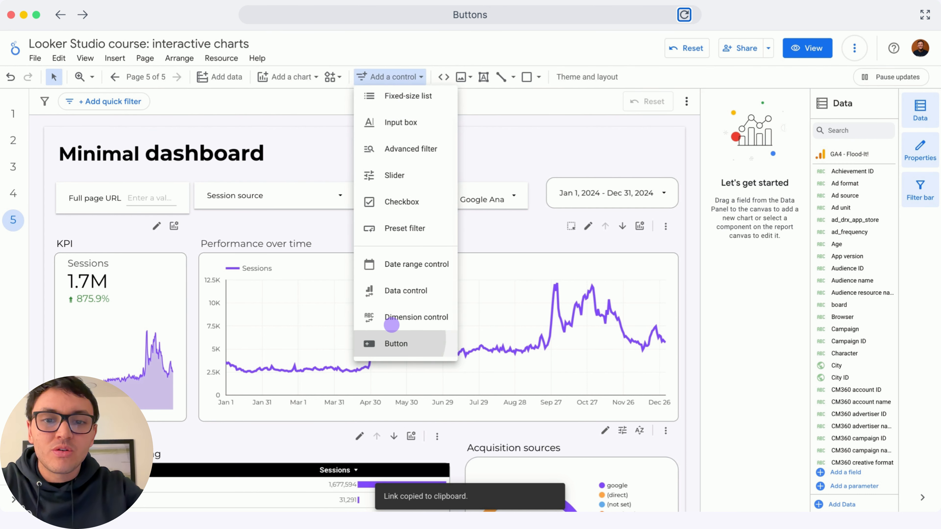
pyautogui.click(396, 342)
pyautogui.click(577, 127)
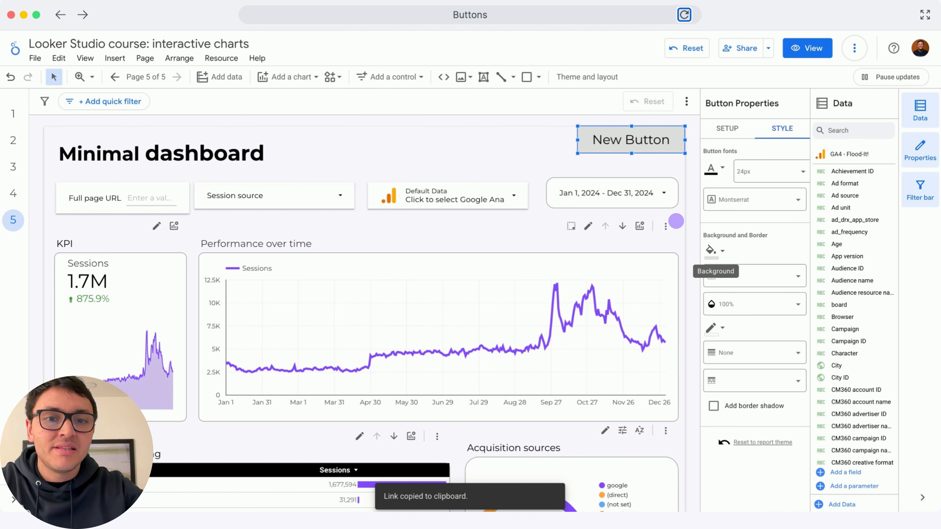
# Give the new button a light purple background from the custom colors and an 18px font size.
pyautogui.click(711, 250)
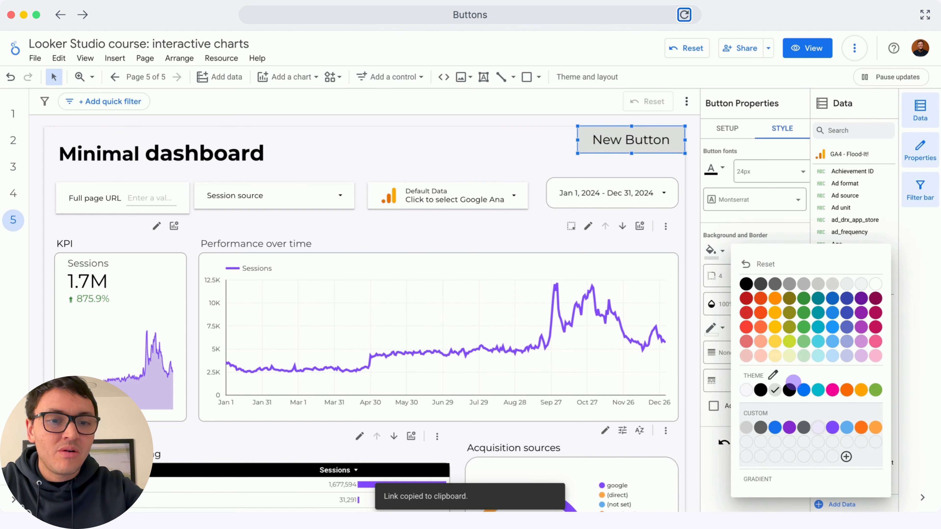
pyautogui.click(820, 427)
pyautogui.click(757, 175)
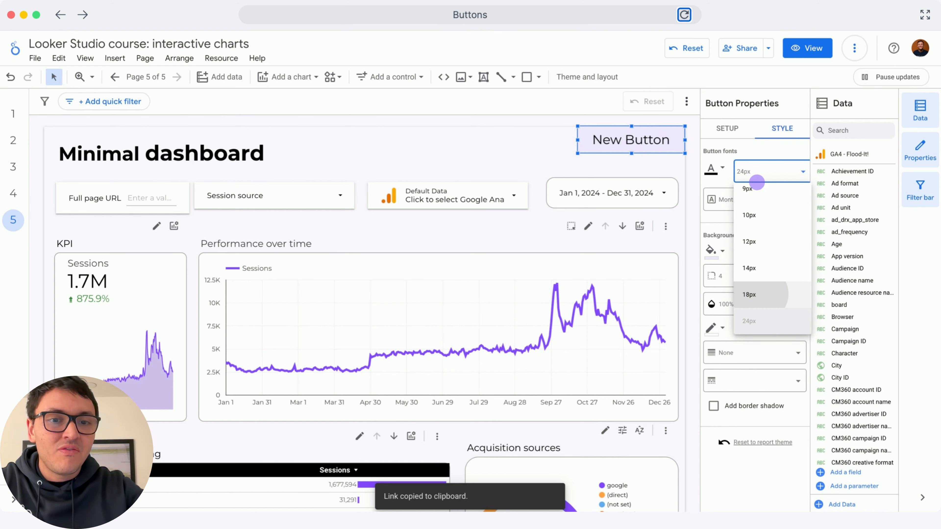
pyautogui.click(752, 294)
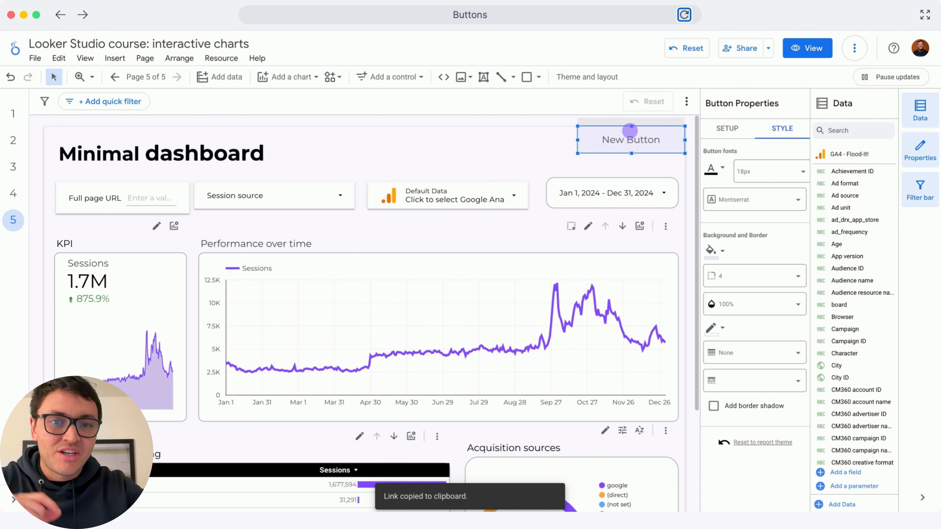
# Set the button's action type to Report Actions with Invite people, and label the button "Share report".
pyautogui.click(722, 133)
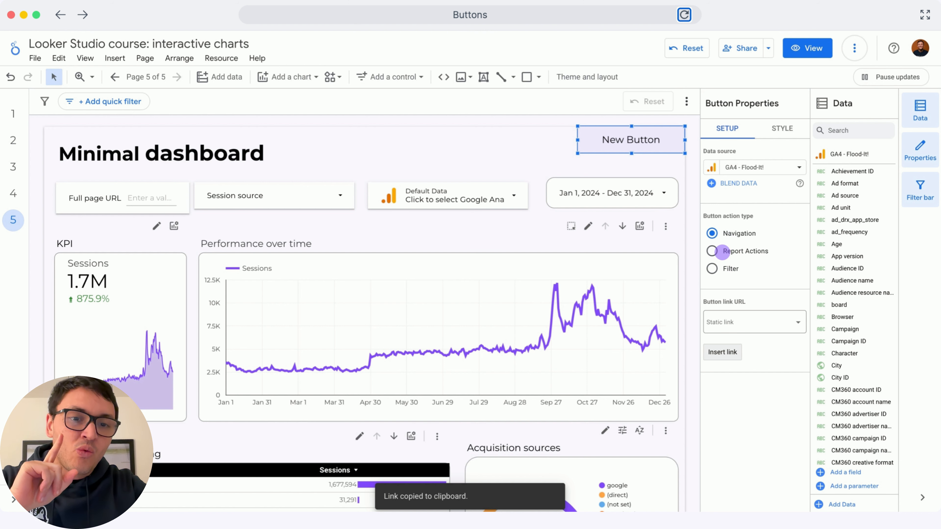
pyautogui.click(722, 252)
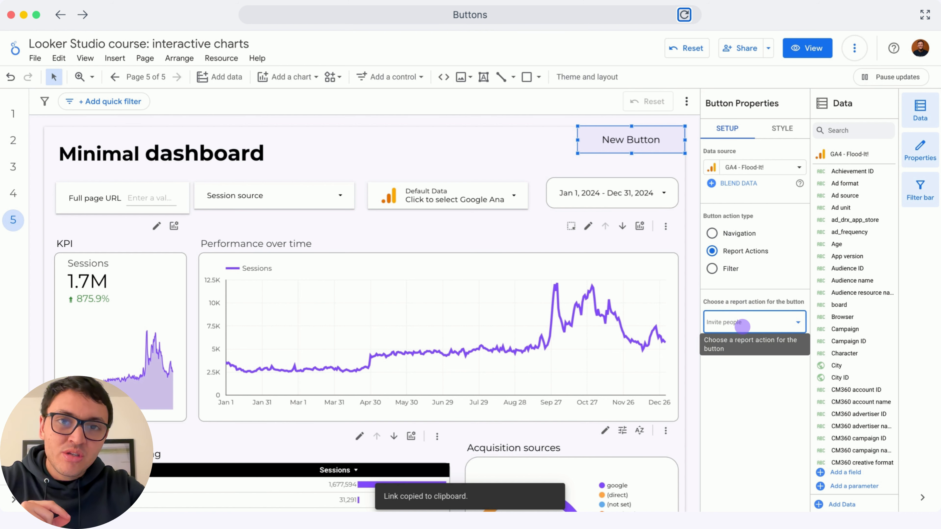
pyautogui.click(742, 327)
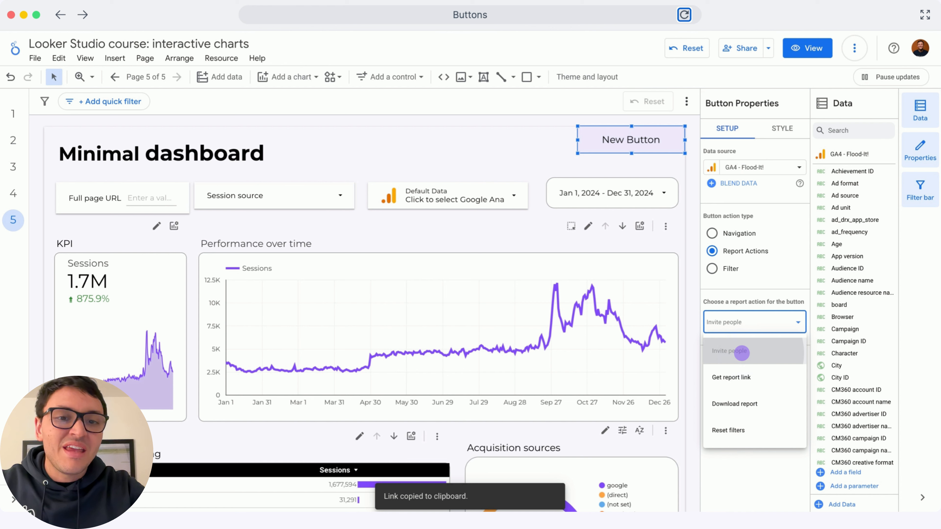
pyautogui.click(742, 352)
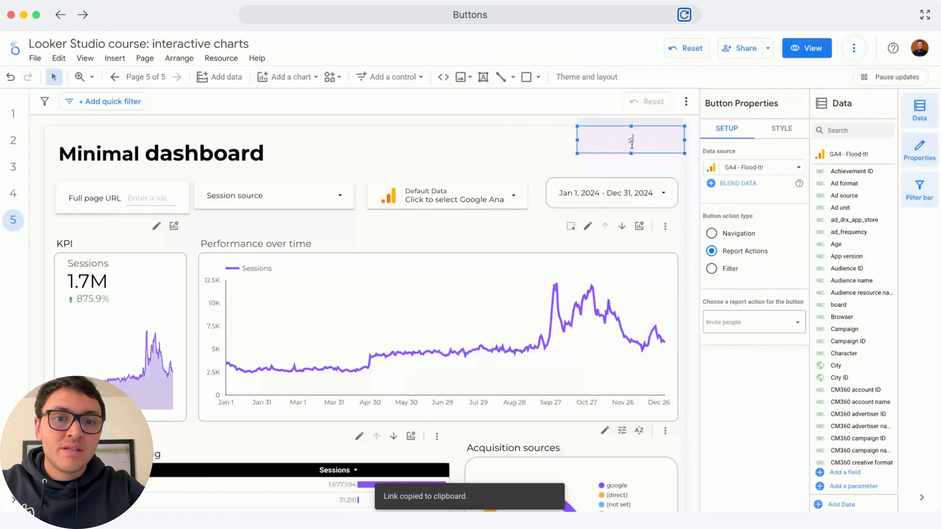
pyautogui.write('Share report')
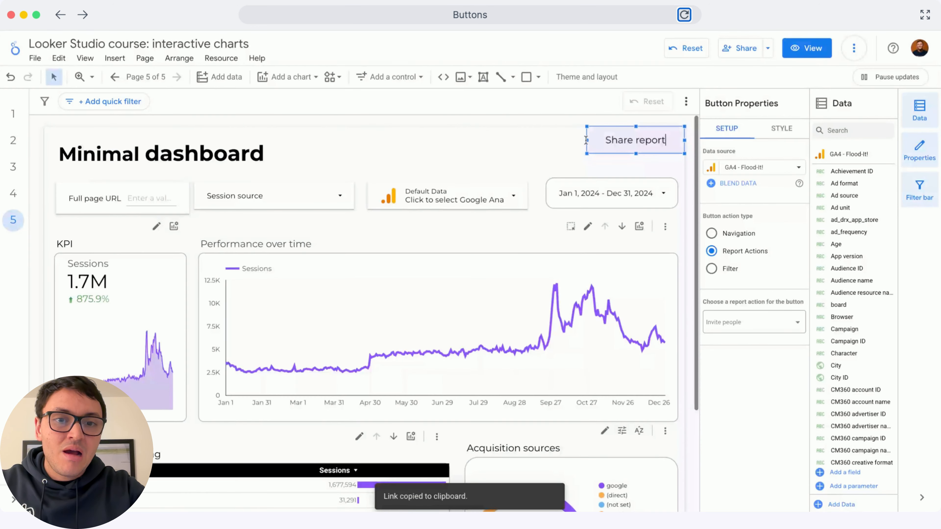
pyautogui.click(780, 250)
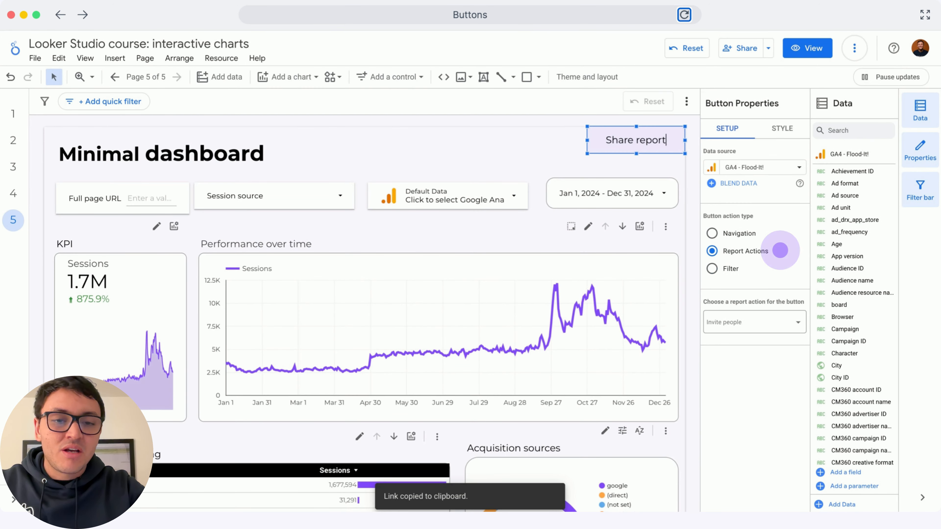
# Duplicate the Share report button and place the copy directly to its left.
pyautogui.click(558, 140)
pyautogui.press('super+d')
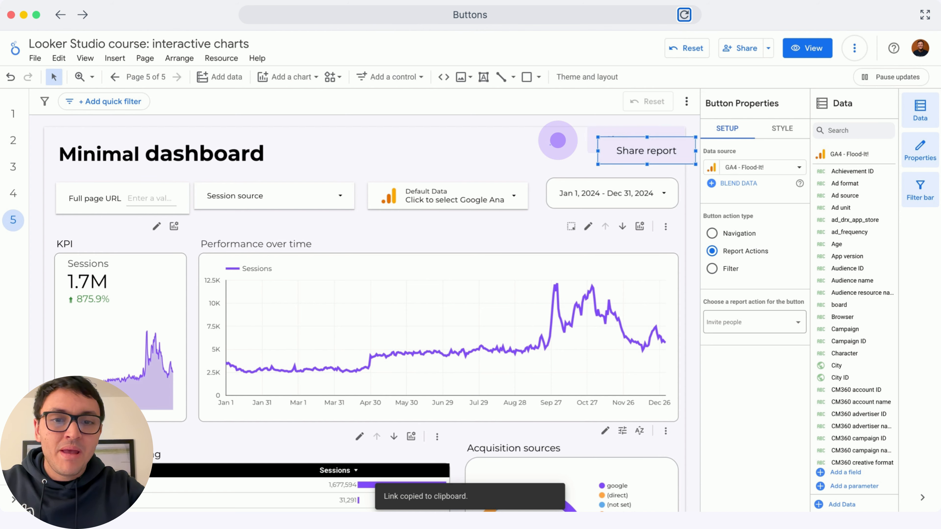
pyautogui.moveTo(607, 156); pyautogui.dragTo(511, 126)
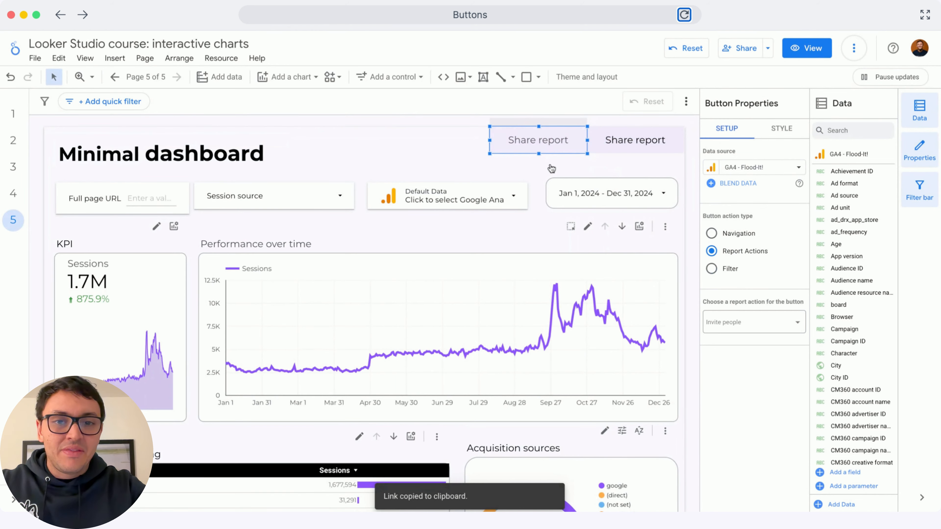
# Set the copied button's report action to Get report link and label it "Report link".
pyautogui.click(749, 326)
pyautogui.click(754, 379)
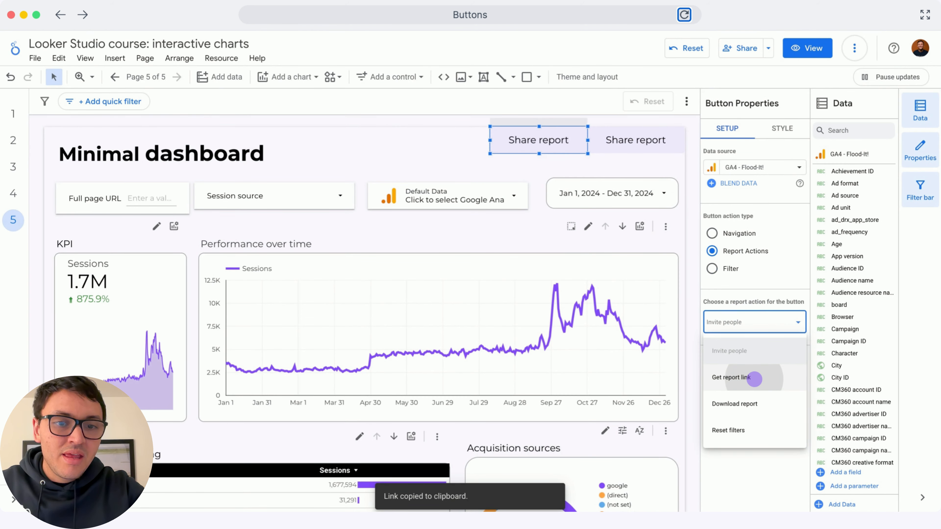
pyautogui.doubleClick(535, 135)
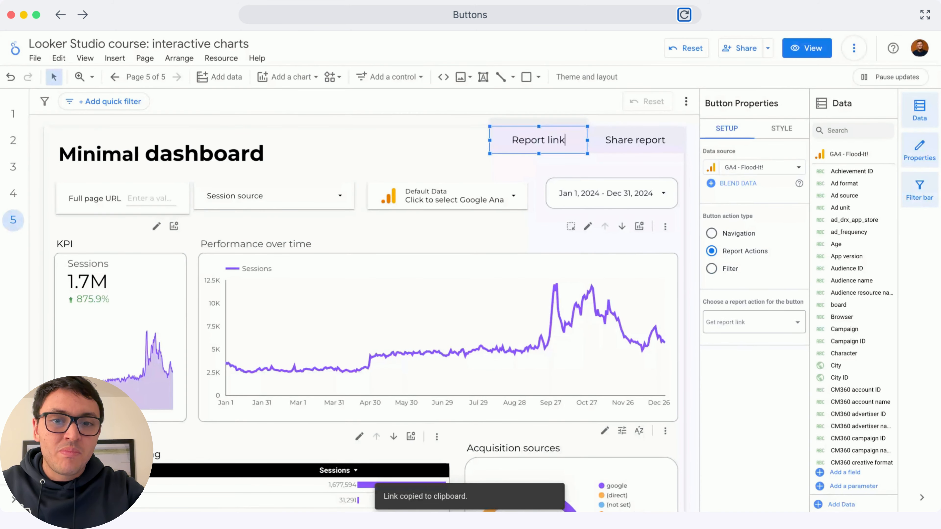
pyautogui.click(474, 141)
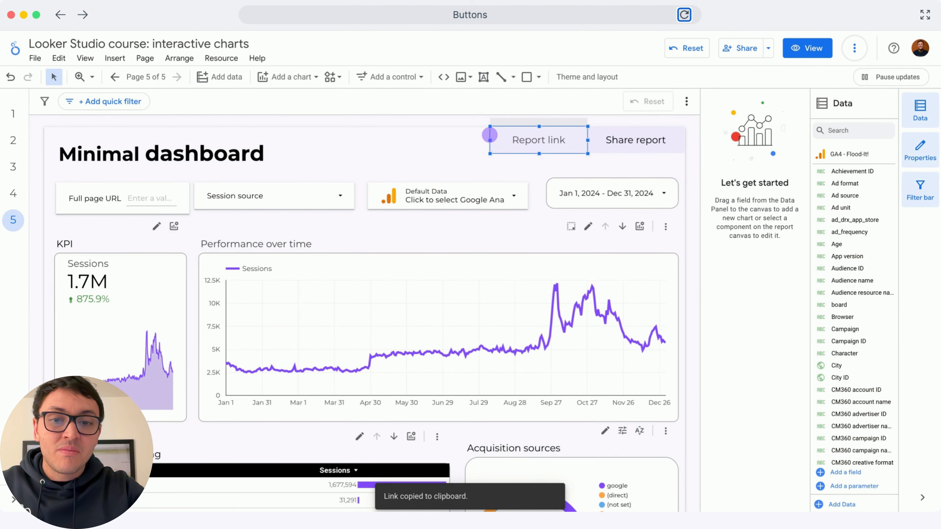
# Turn a copy of the Report link button, placed to its left, into a Download report action button labeled "Download".
pyautogui.moveTo(503, 131); pyautogui.dragTo(399, 123)
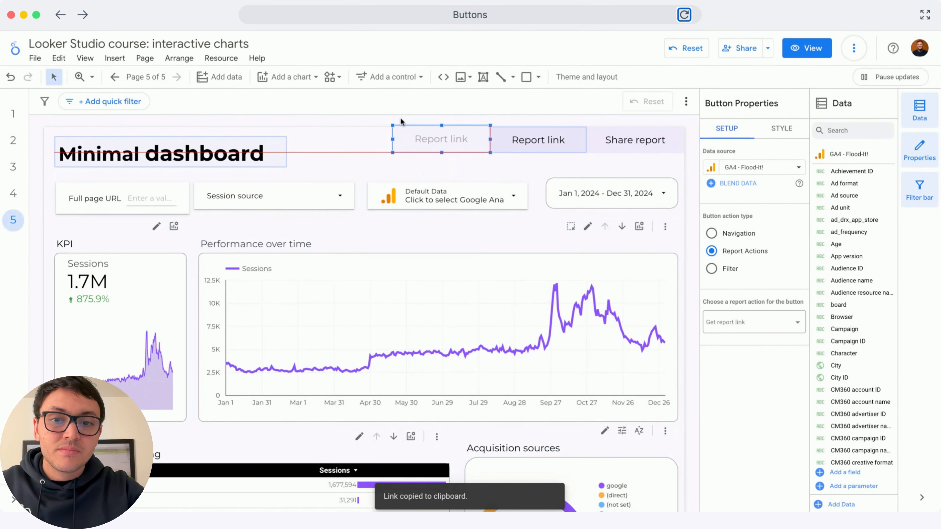
pyautogui.click(749, 320)
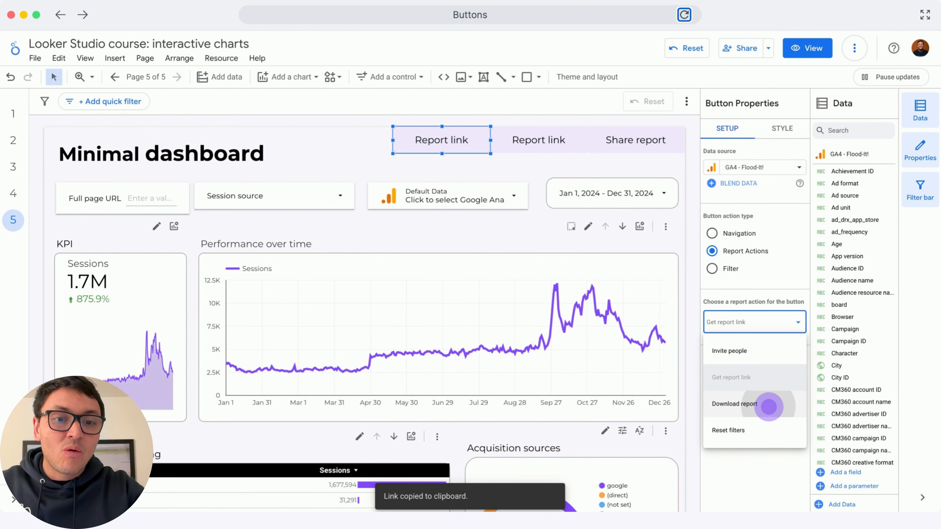
pyautogui.click(769, 406)
pyautogui.doubleClick(443, 138)
pyautogui.write('Drilldowns')
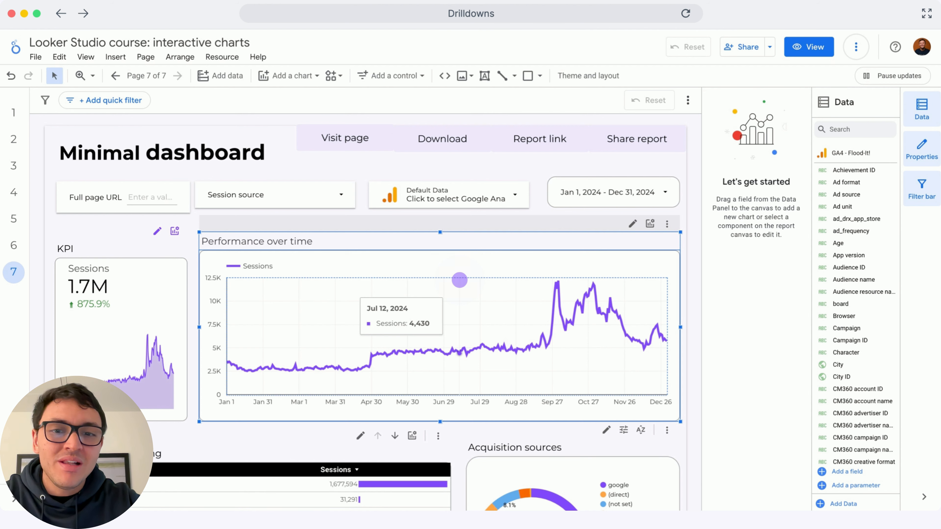
# Remove the Year Month and Year dimensions from the Performance over time chart and add Year month after Date.
pyautogui.click(793, 250)
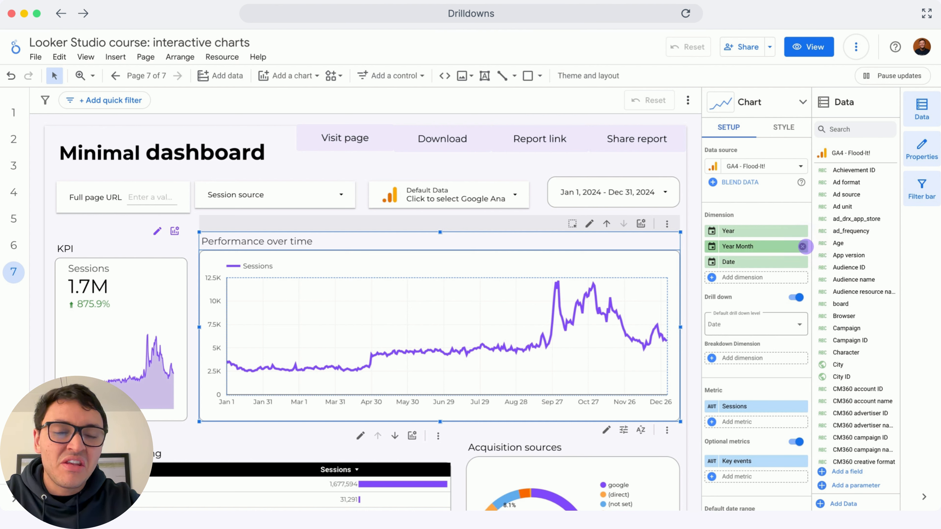
pyautogui.click(802, 246)
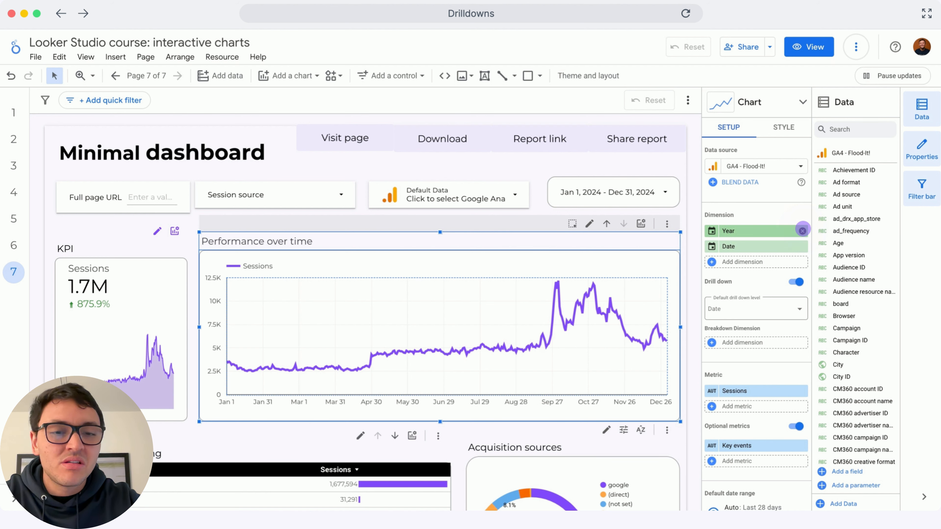
pyautogui.click(713, 247)
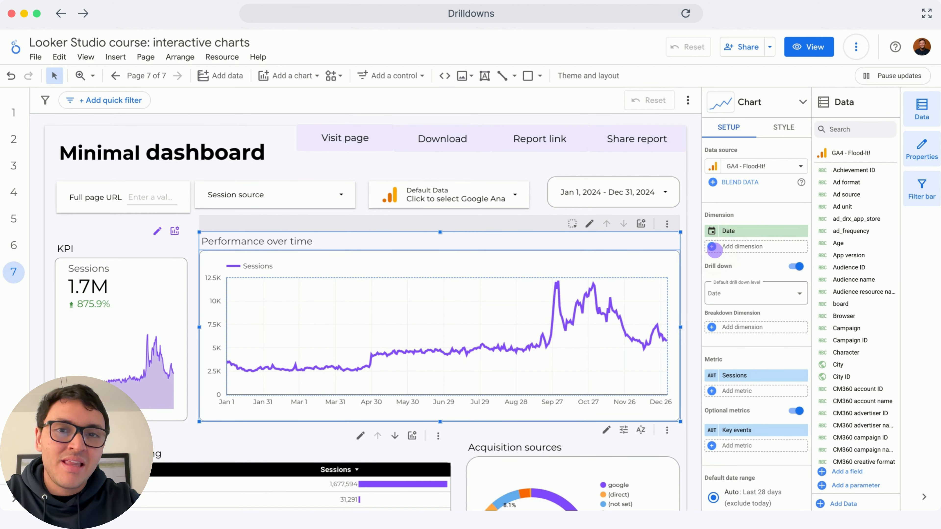
pyautogui.write('month')
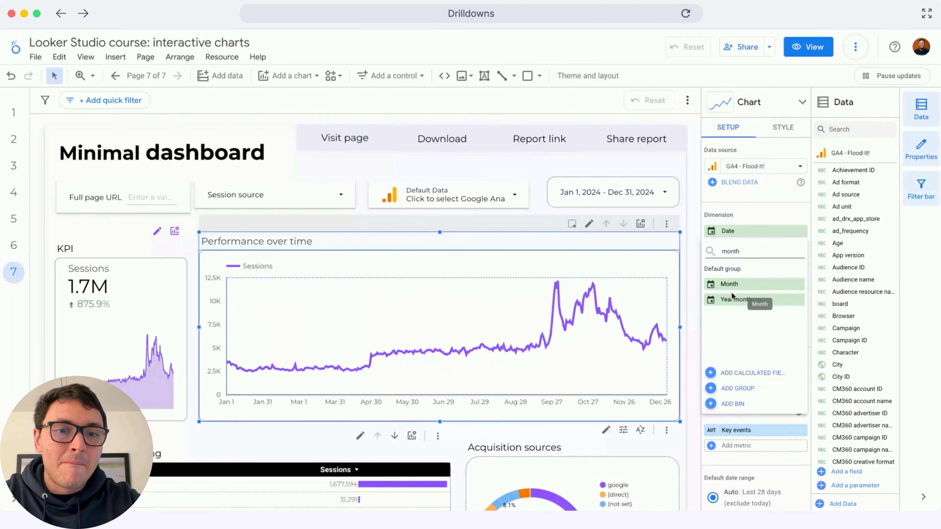
pyautogui.click(732, 297)
# Add Day of week and ISO week of ISO year to the time chart's drill-down dimensions.
pyautogui.click(712, 262)
pyautogui.write('wee')
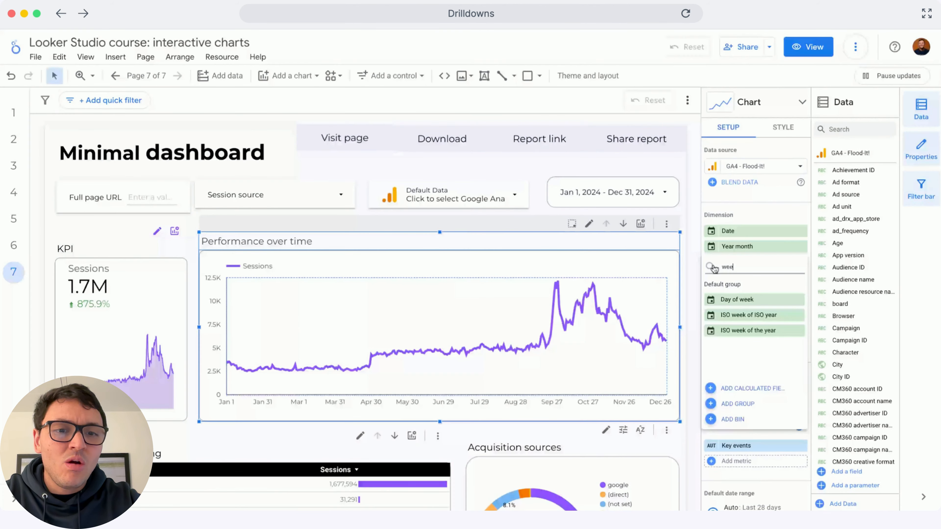
pyautogui.write('k')
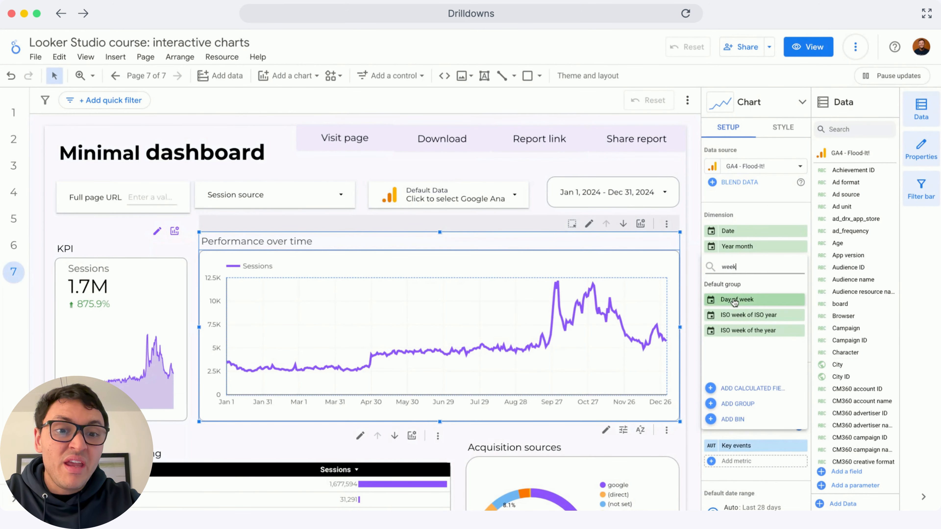
pyautogui.click(734, 299)
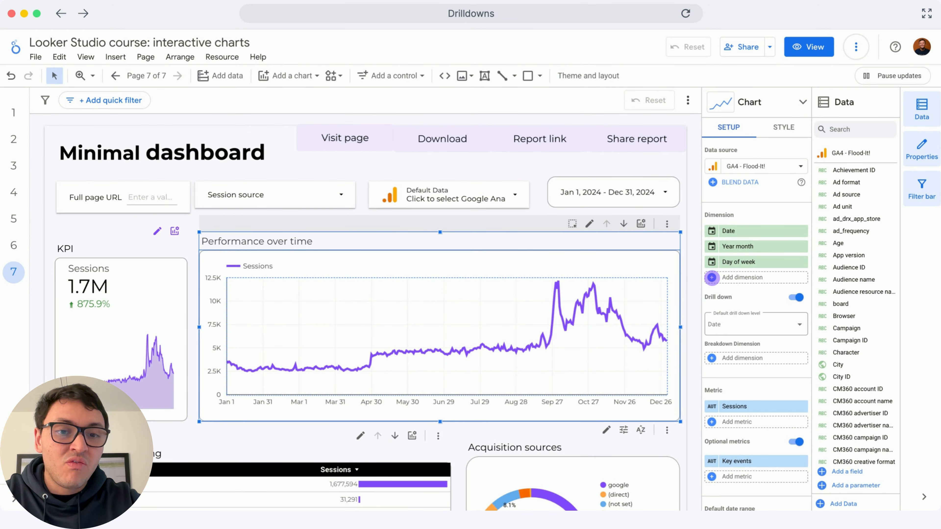
pyautogui.click(712, 277)
pyautogui.write('wee')
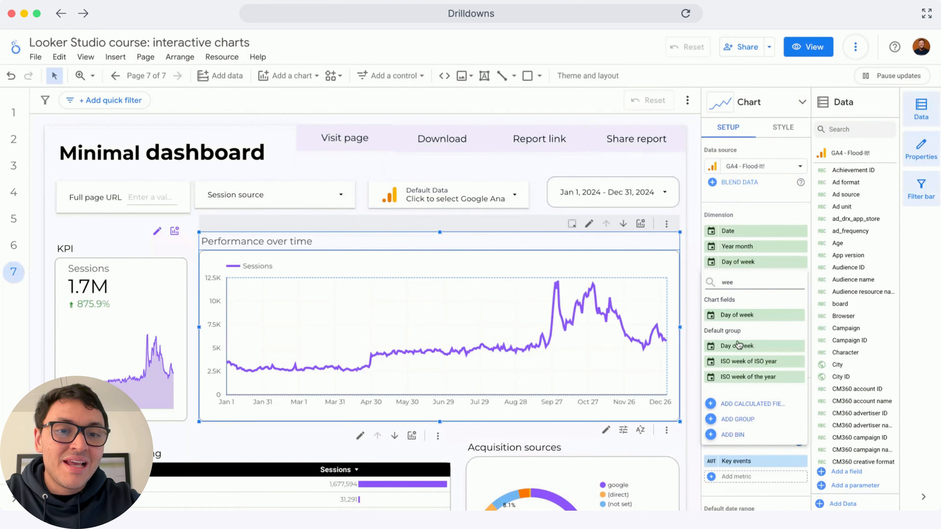
pyautogui.click(765, 365)
# Move Year month below ISO week of ISO year, and add a second Date dimension with the Year Quarter data type.
pyautogui.click(737, 293)
pyautogui.click(742, 328)
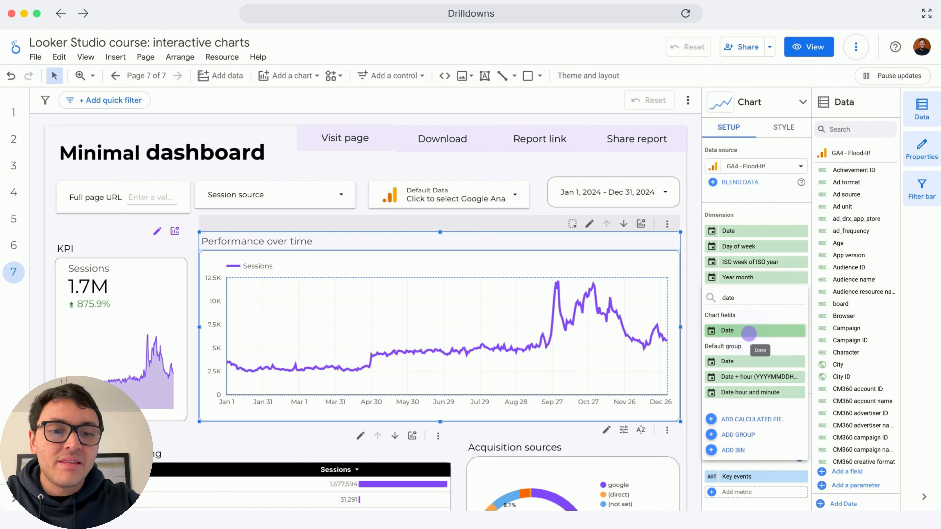
pyautogui.click(749, 333)
pyautogui.click(711, 294)
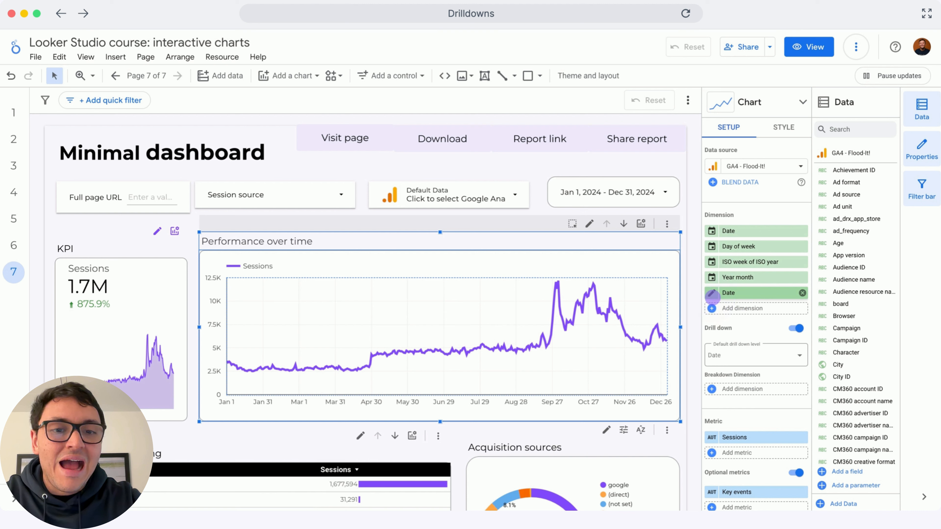
pyautogui.click(654, 354)
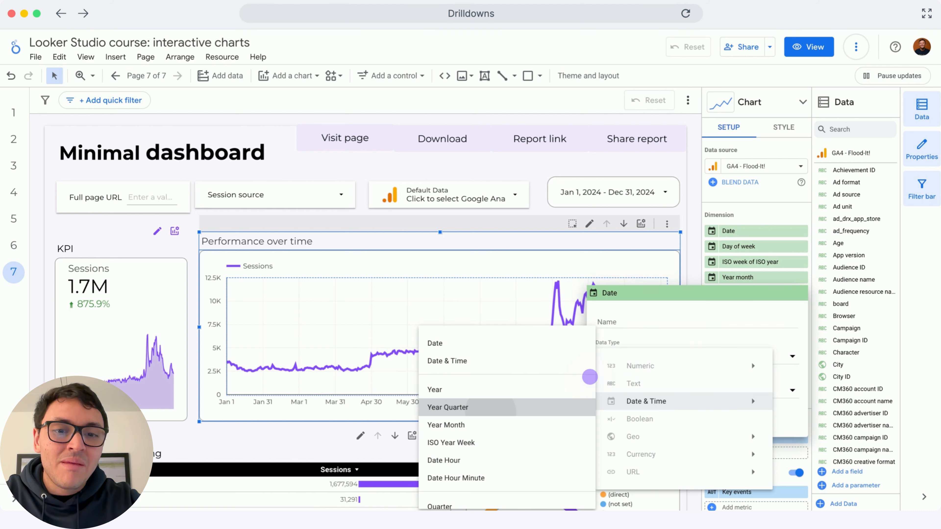
pyautogui.click(490, 411)
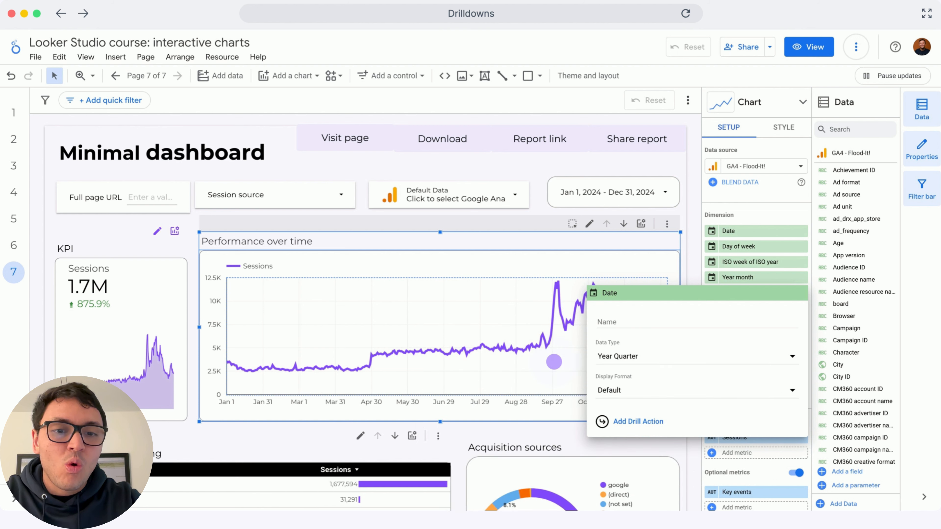
pyautogui.click(684, 258)
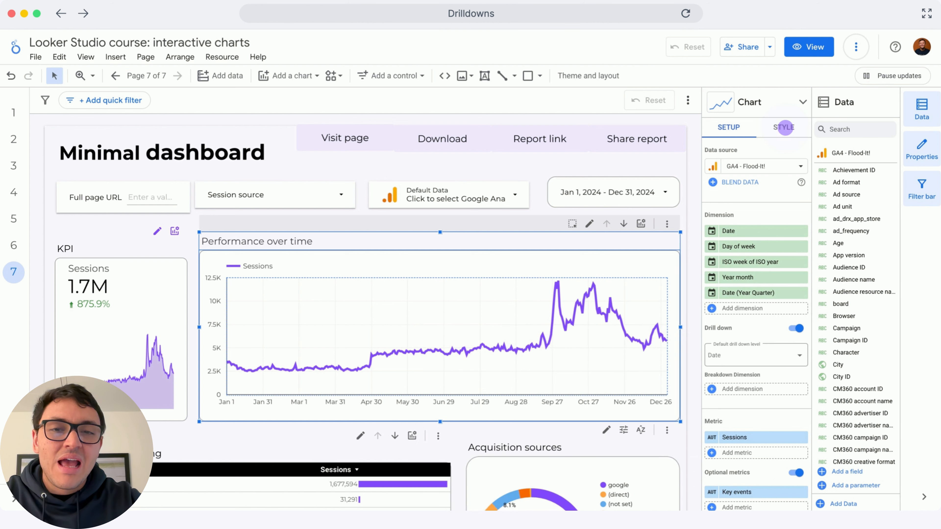
# Set the Performance over time chart's header to Always show.
pyautogui.click(784, 127)
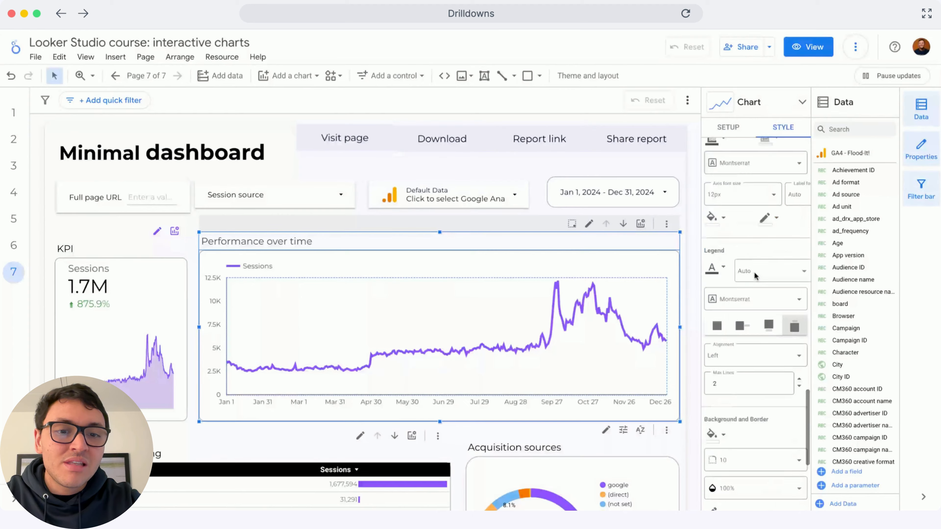
pyautogui.scroll(-5, 755, 277)
pyautogui.click(759, 440)
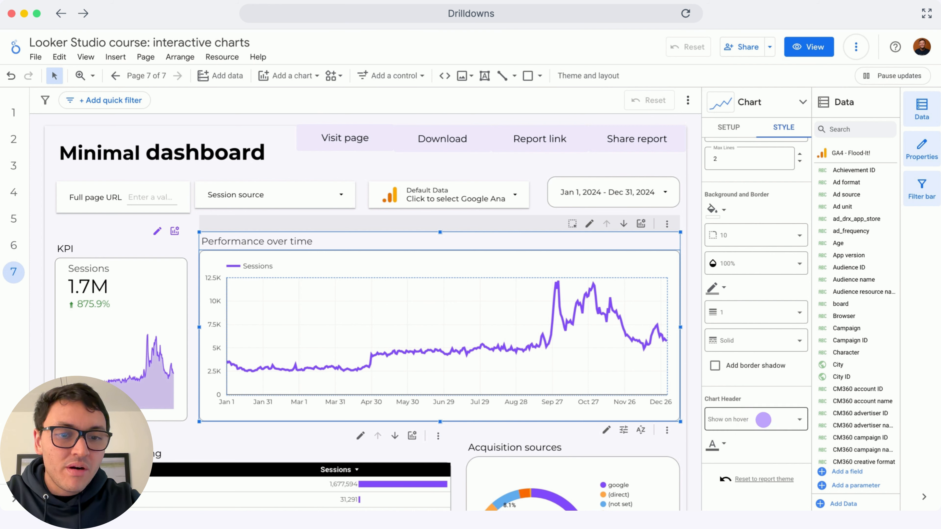
pyautogui.click(759, 420)
pyautogui.click(764, 365)
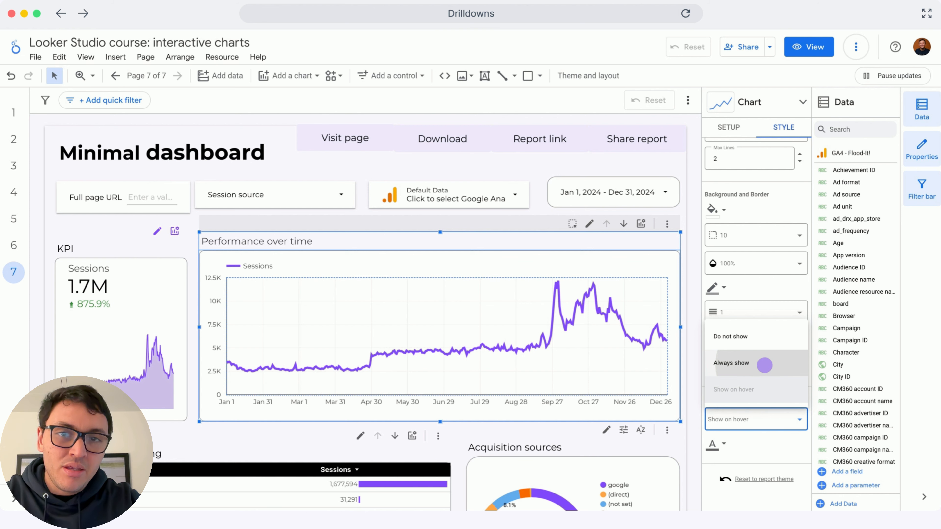
pyautogui.click(764, 365)
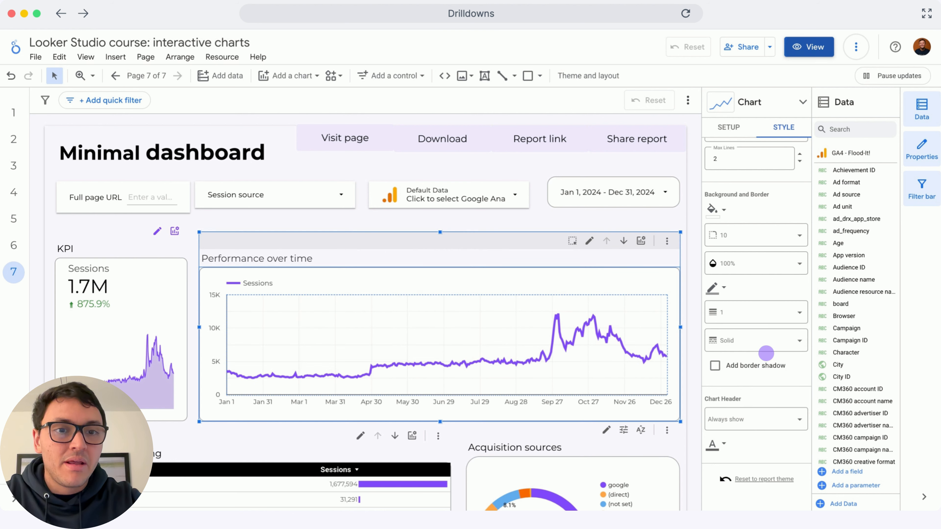
# In view mode, drill the Performance over time chart down from Date through Day of week and ISO week to Year month.
pyautogui.click(810, 53)
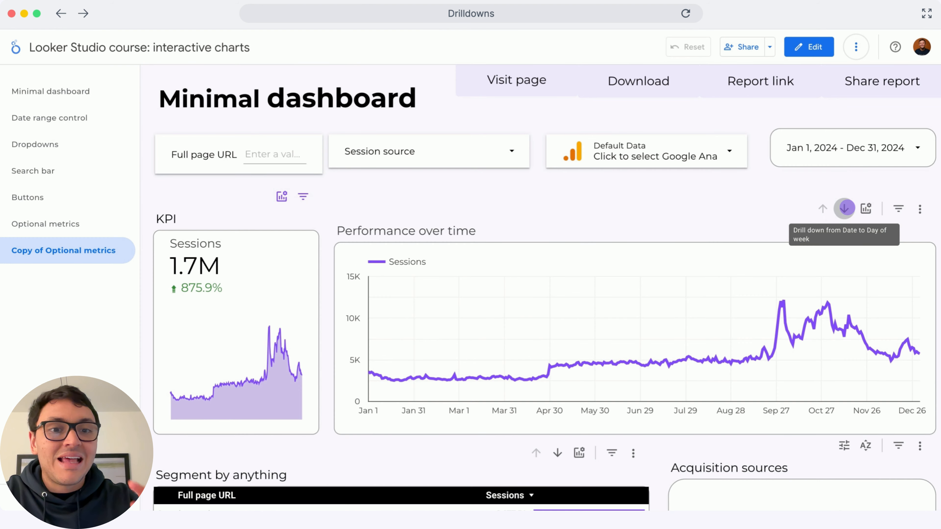
pyautogui.click(844, 208)
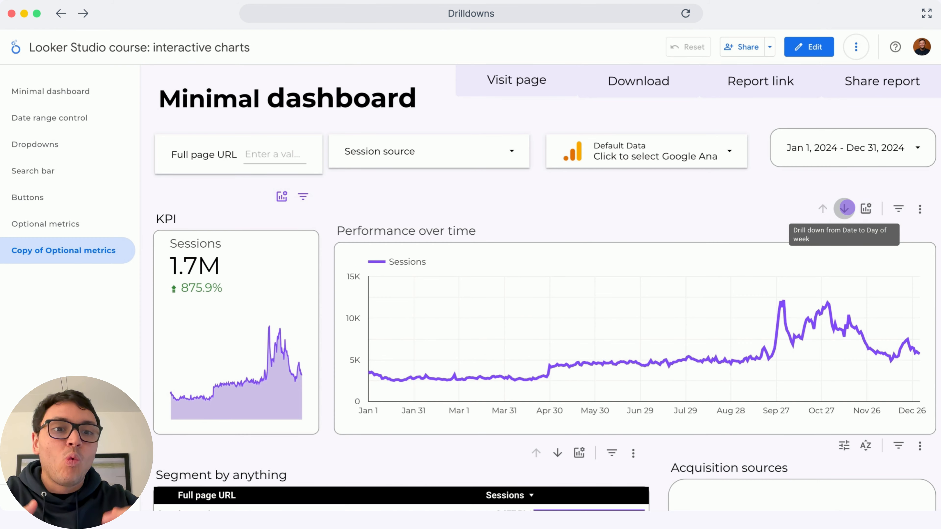
pyautogui.click(847, 208)
pyautogui.click(844, 208)
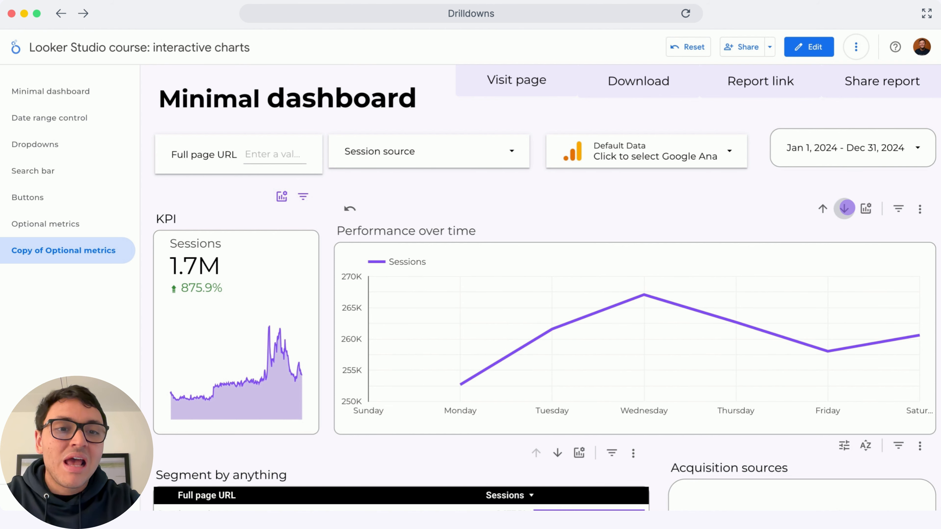
pyautogui.click(844, 208)
pyautogui.click(844, 208)
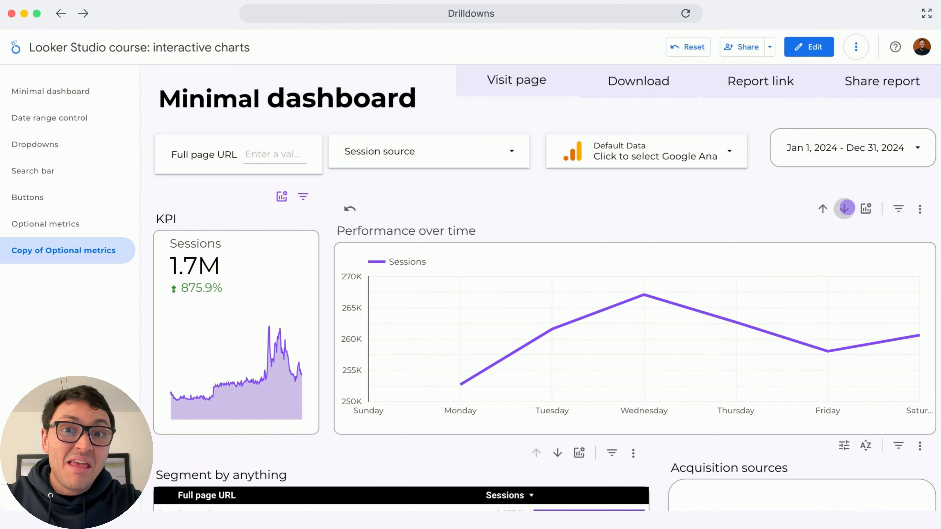
pyautogui.click(844, 208)
pyautogui.click(844, 208)
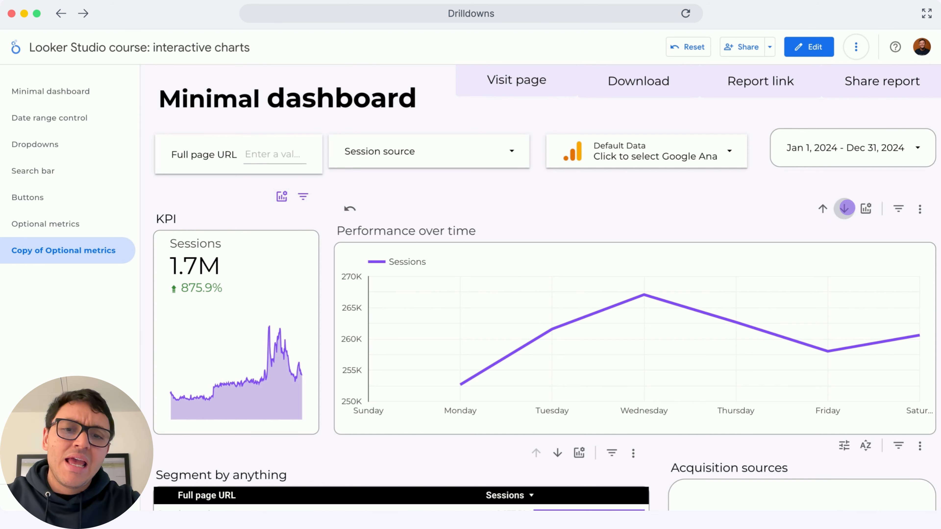
pyautogui.click(844, 208)
pyautogui.click(844, 208)
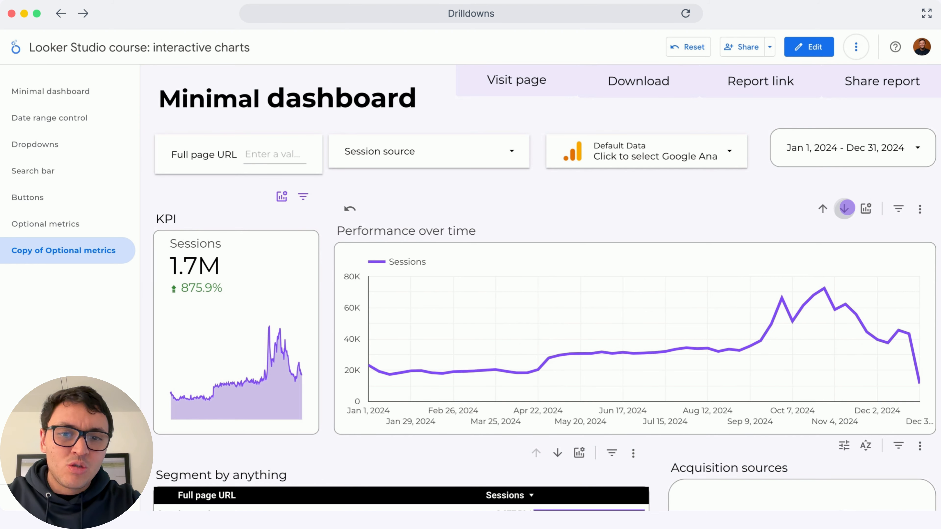
pyautogui.click(844, 208)
pyautogui.click(844, 208)
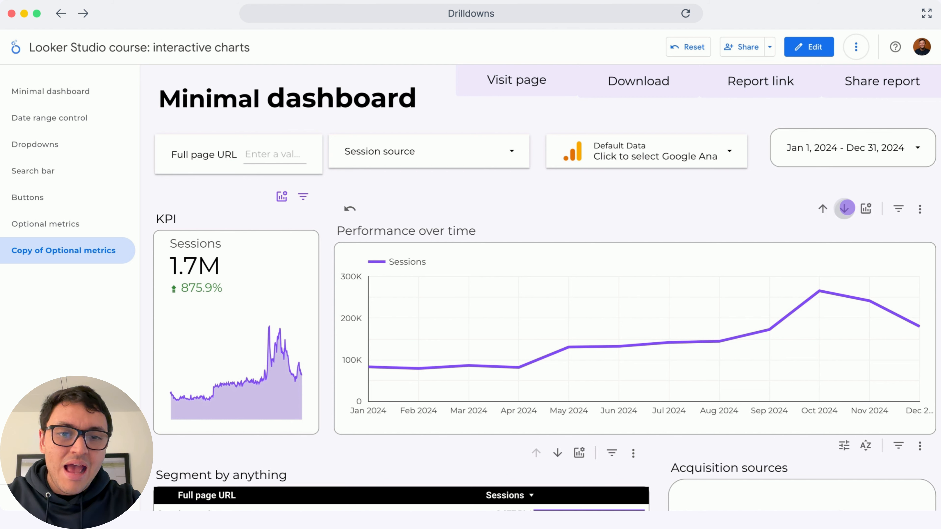
pyautogui.click(844, 208)
pyautogui.click(844, 208)
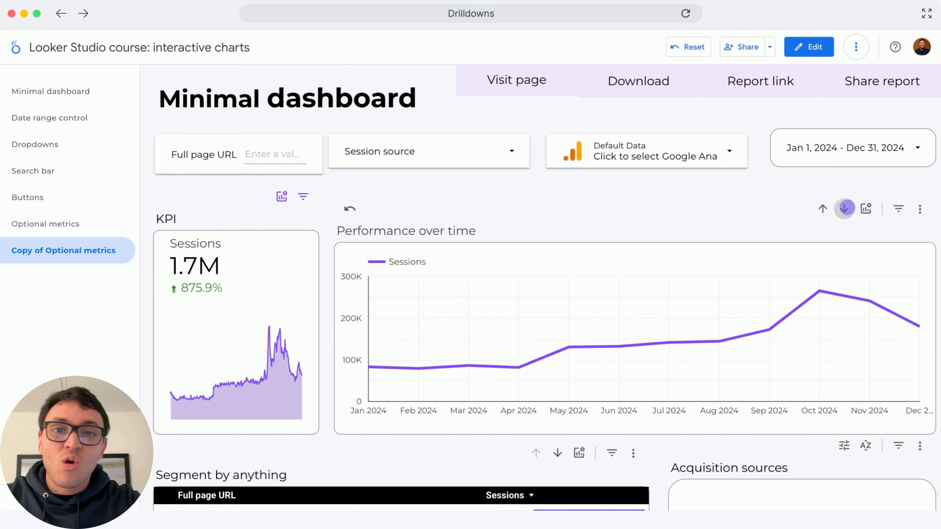
pyautogui.click(844, 208)
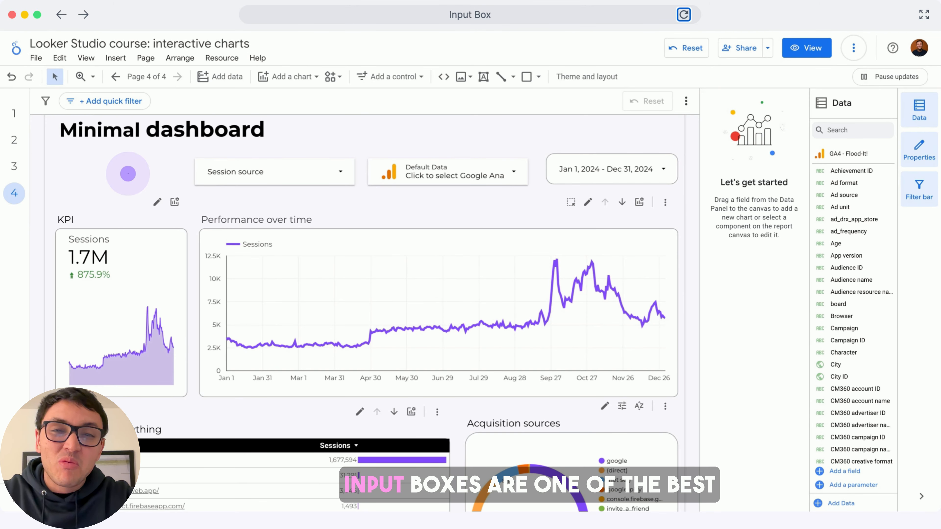
# On the Input Box page, add an input box control in the empty space beside the Session source dropdown.
pyautogui.click(127, 173)
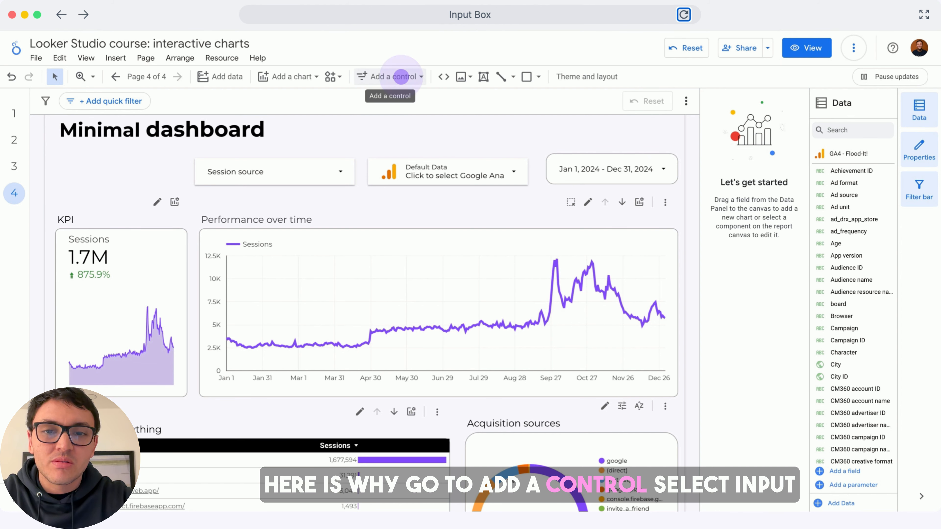
pyautogui.click(395, 76)
pyautogui.click(415, 155)
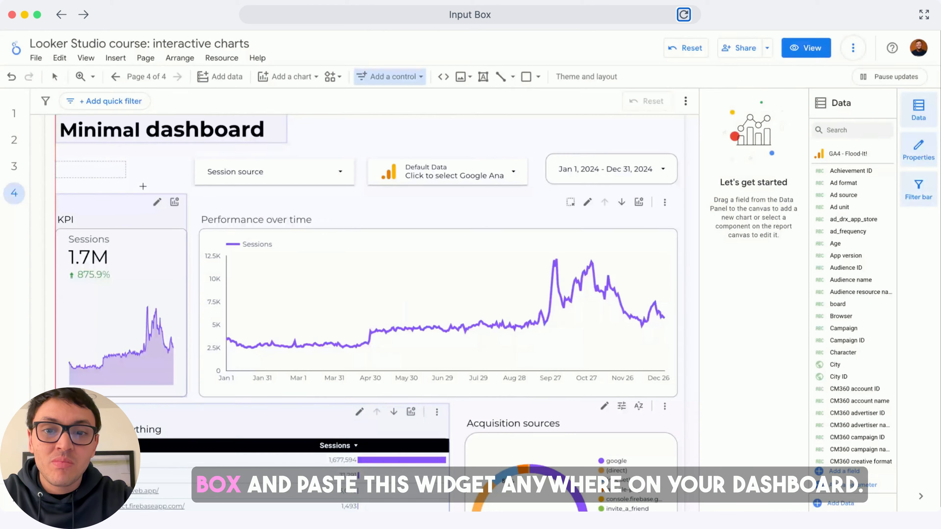
pyautogui.click(171, 187)
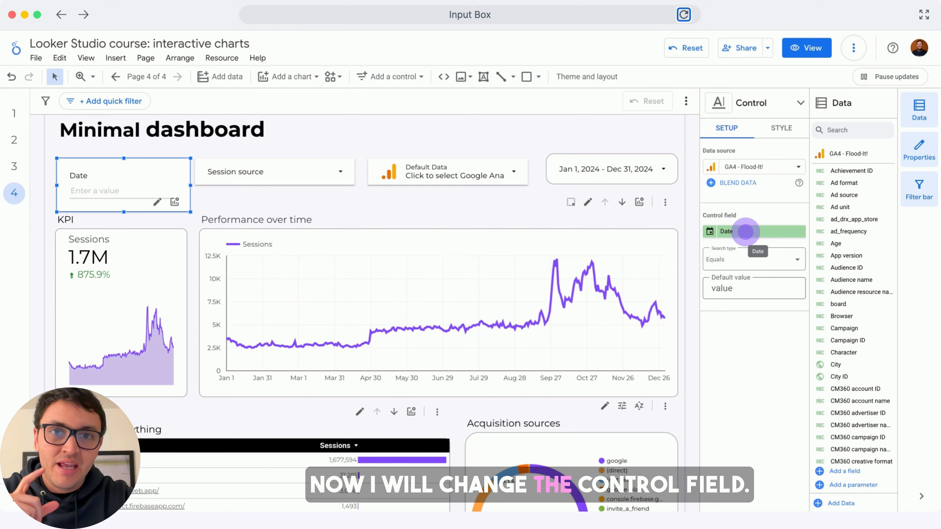
# Set the input box's control field to Full page URL.
pyautogui.click(745, 231)
pyautogui.write('url')
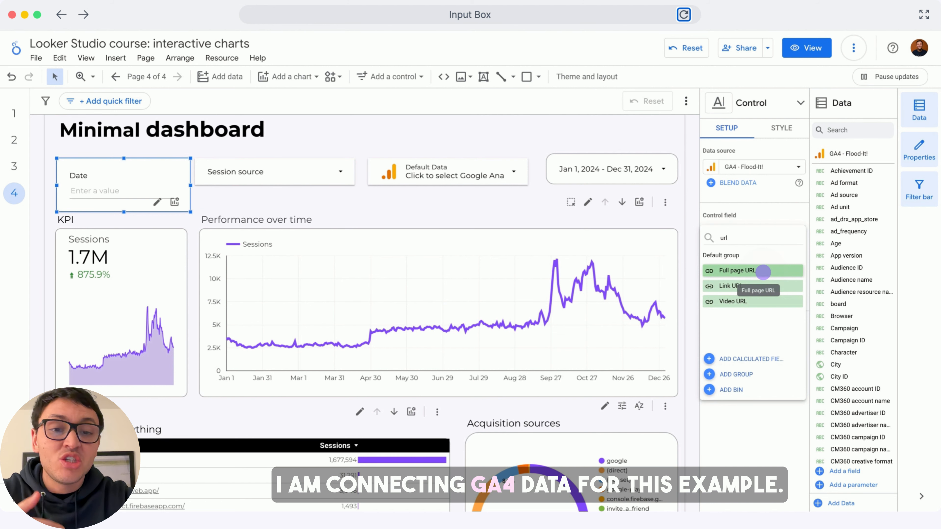
pyautogui.click(763, 273)
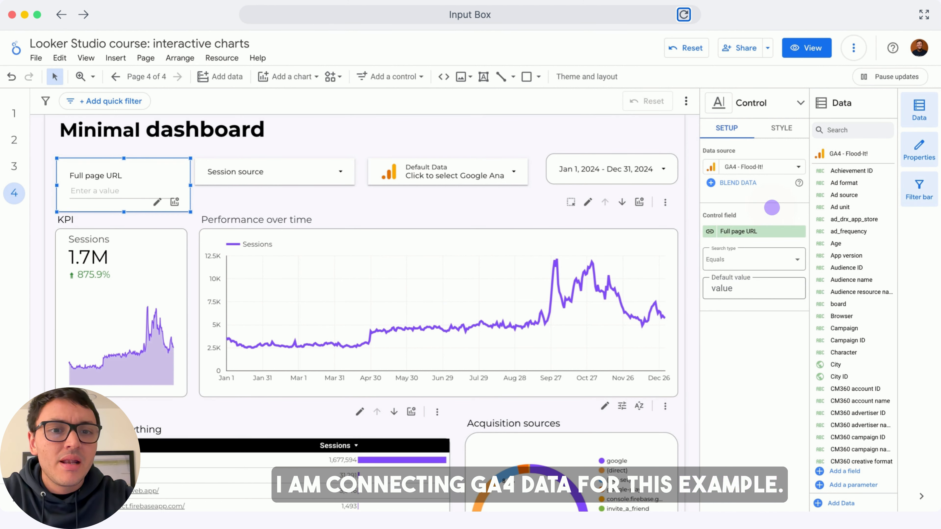
# Set the input box's label position to Left and reduce the box's height to fit a single row.
pyautogui.click(781, 128)
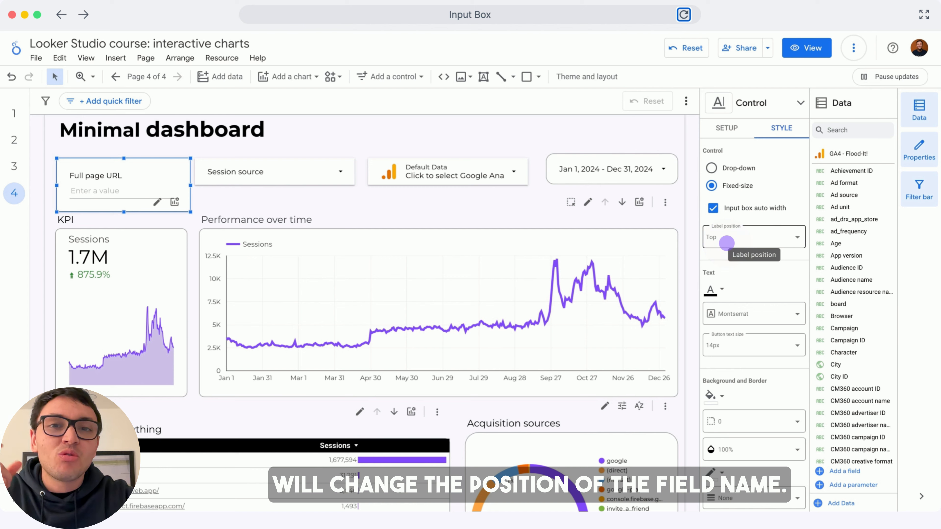
pyautogui.click(727, 242)
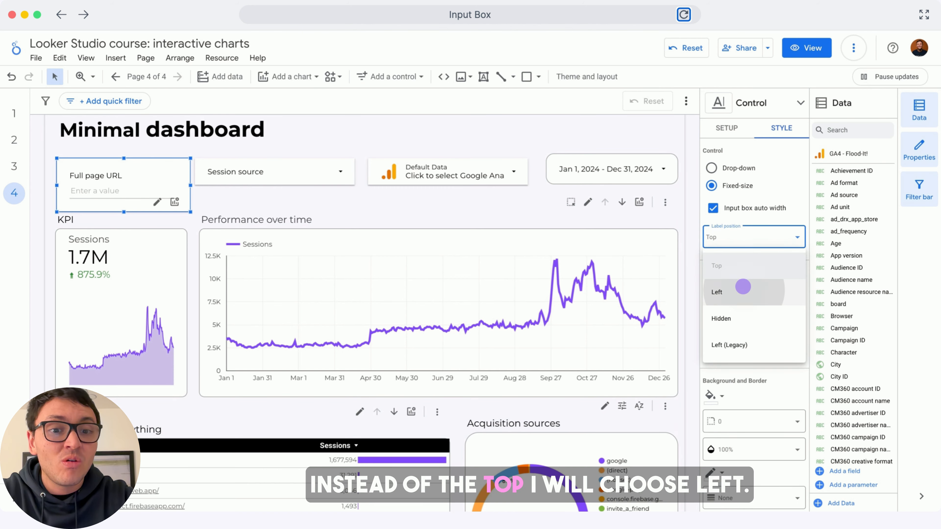
pyautogui.click(742, 286)
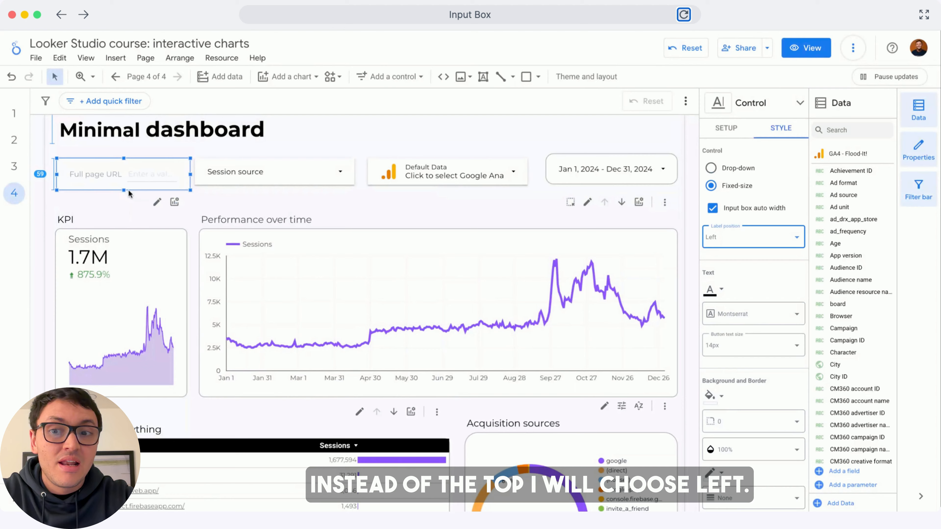
# Set the Full page URL input box's search type to Contains.
pyautogui.click(727, 128)
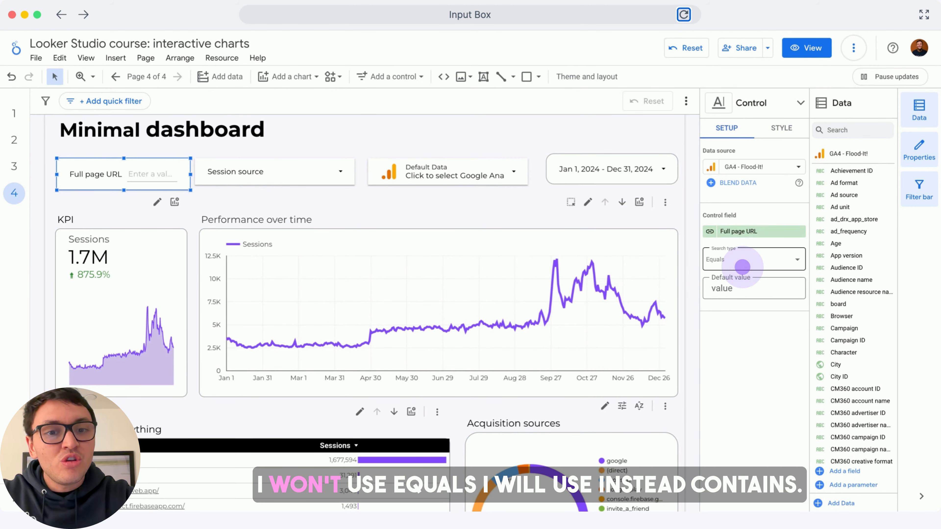
pyautogui.click(742, 266)
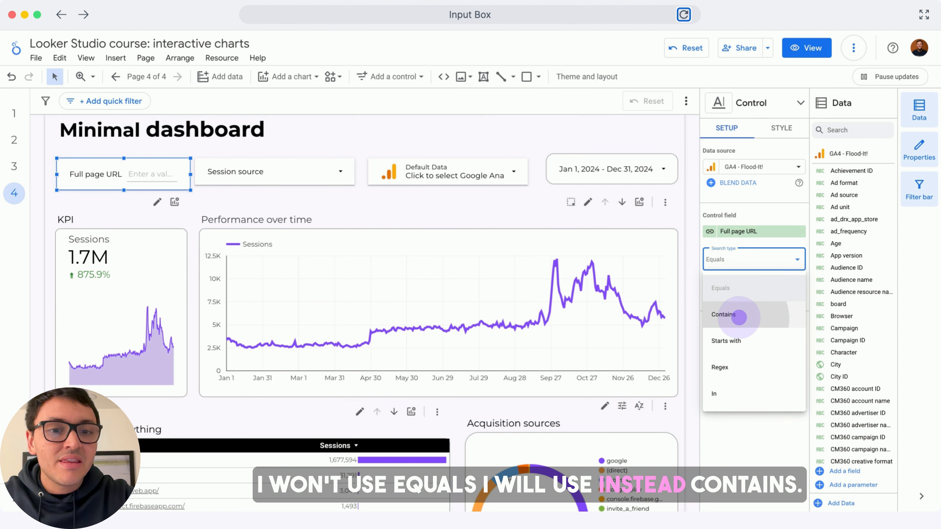
pyautogui.click(739, 317)
# Filter the dashboard by entering "app" in the Full page URL input box.
pyautogui.click(155, 175)
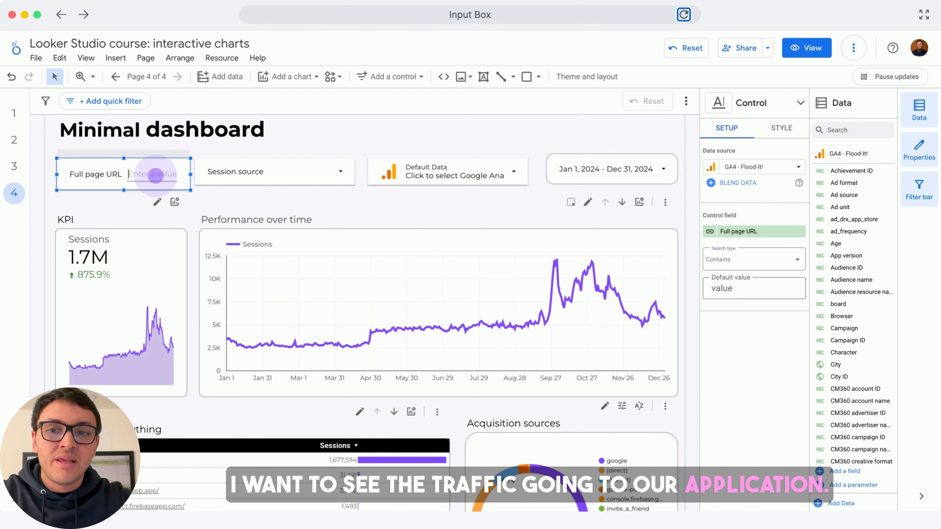
pyautogui.scroll(-1, 98, 201)
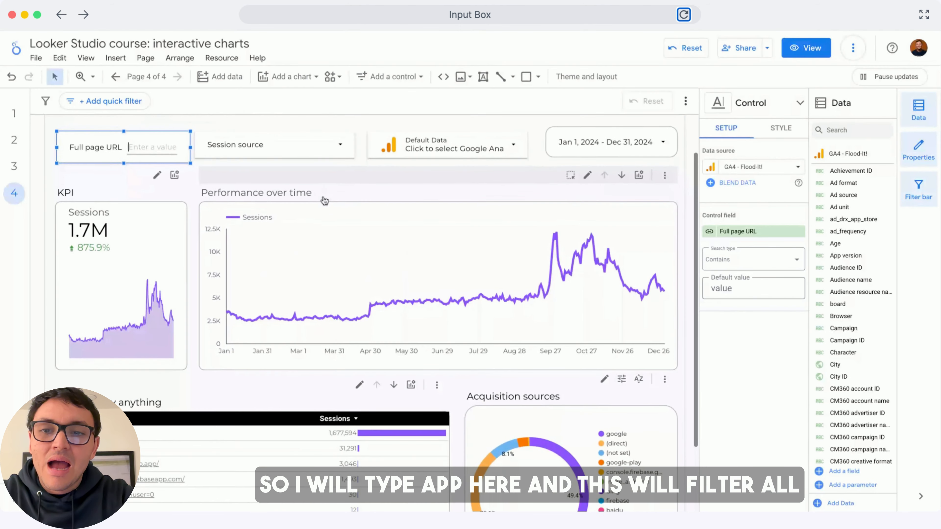
pyautogui.write('ap')
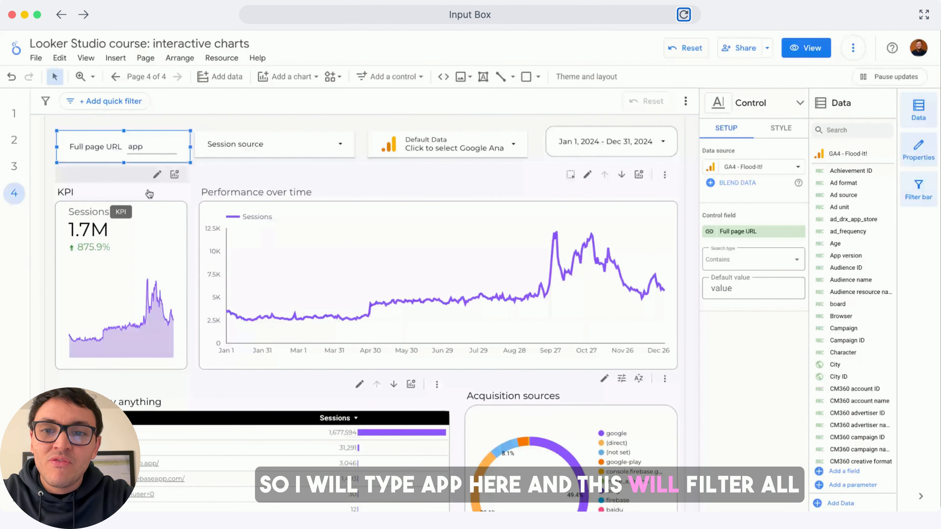
pyautogui.write('p')
pyautogui.press('Return')
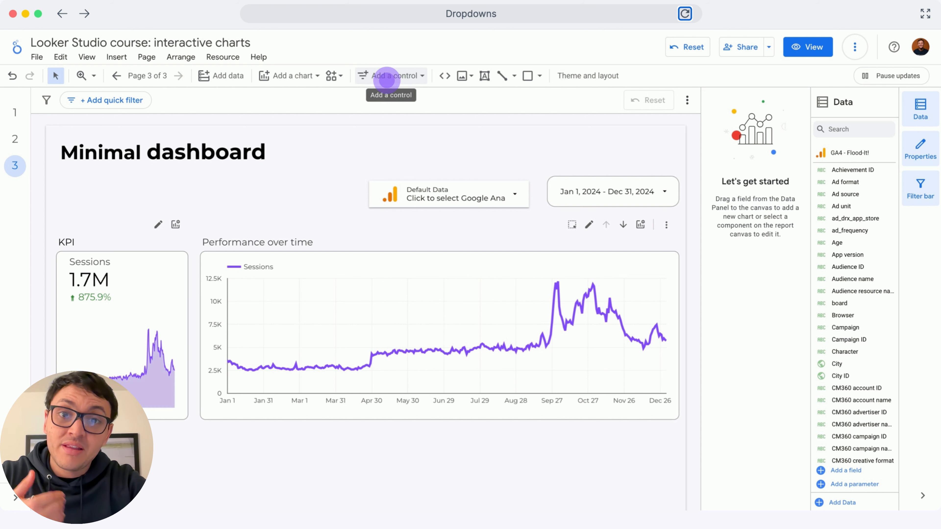
# On the Dropdowns page, add a drop-down list control in the empty space beside the Default Data control.
pyautogui.click(387, 77)
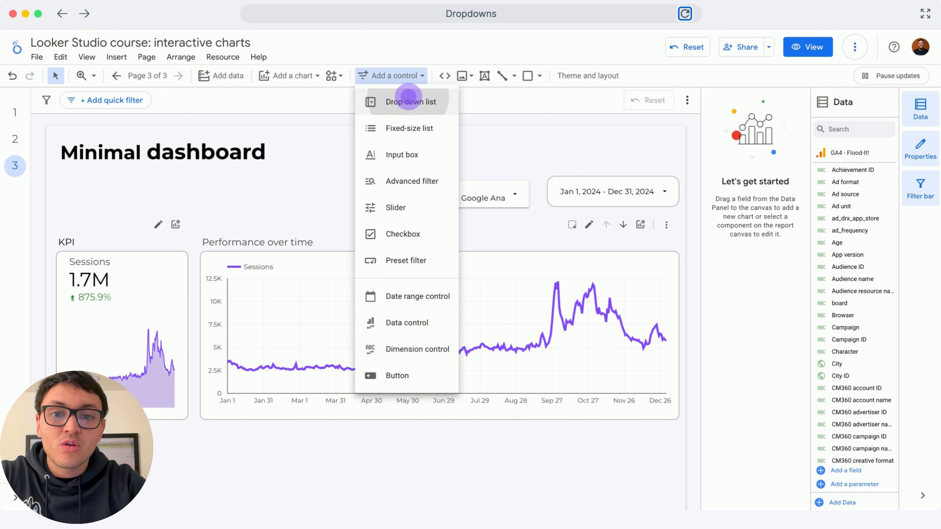
pyautogui.click(408, 102)
pyautogui.moveTo(196, 184); pyautogui.dragTo(197, 185)
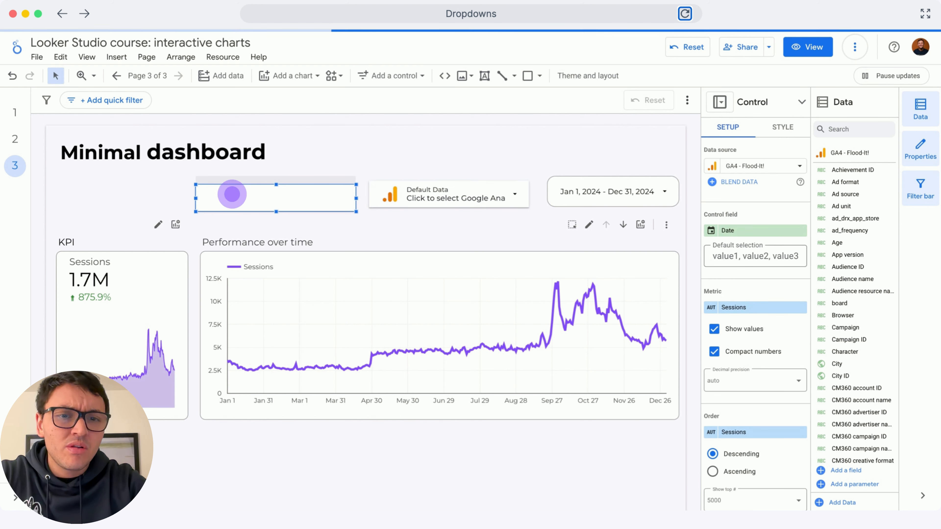
# Set the drop-down list's control field to Session source.
pyautogui.click(743, 230)
pyautogui.write('sessio')
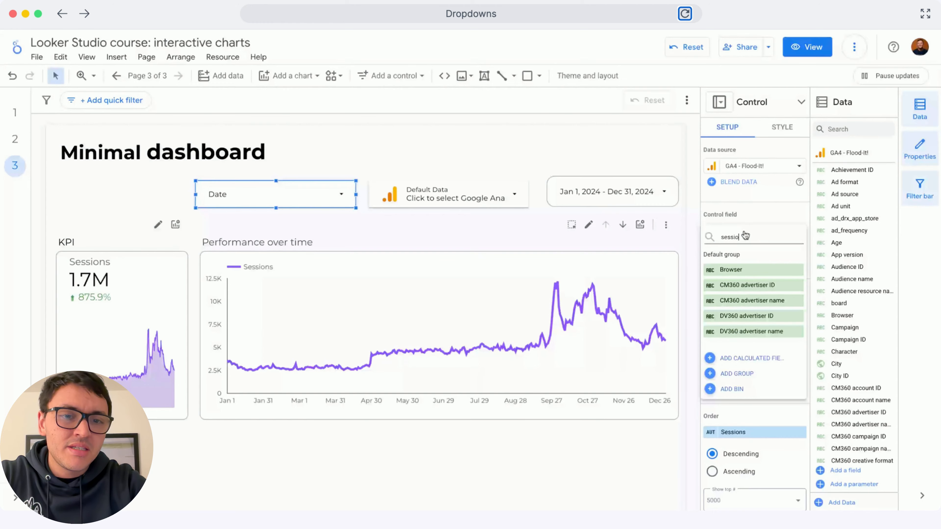
pyautogui.write('ns o')
pyautogui.press('BackSpace')
pyautogui.press('BackSpace')
pyautogui.write('so')
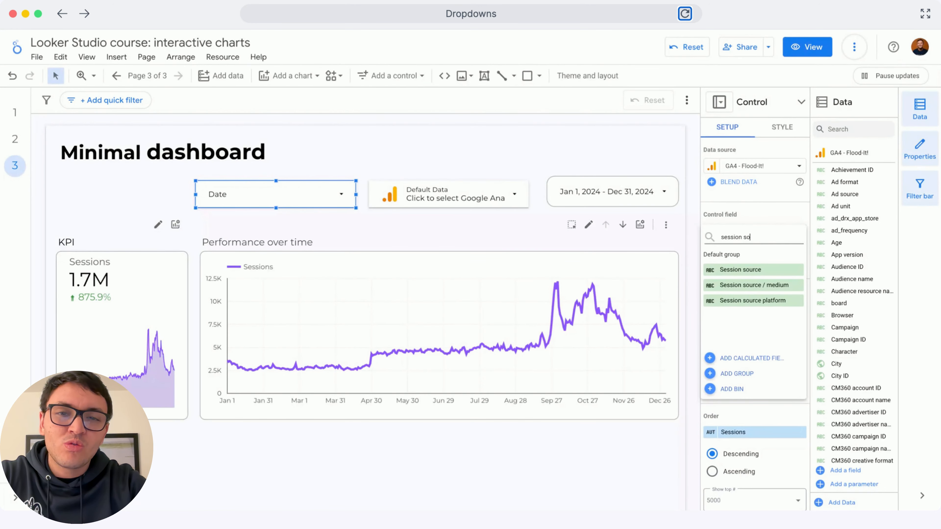
pyautogui.click(771, 271)
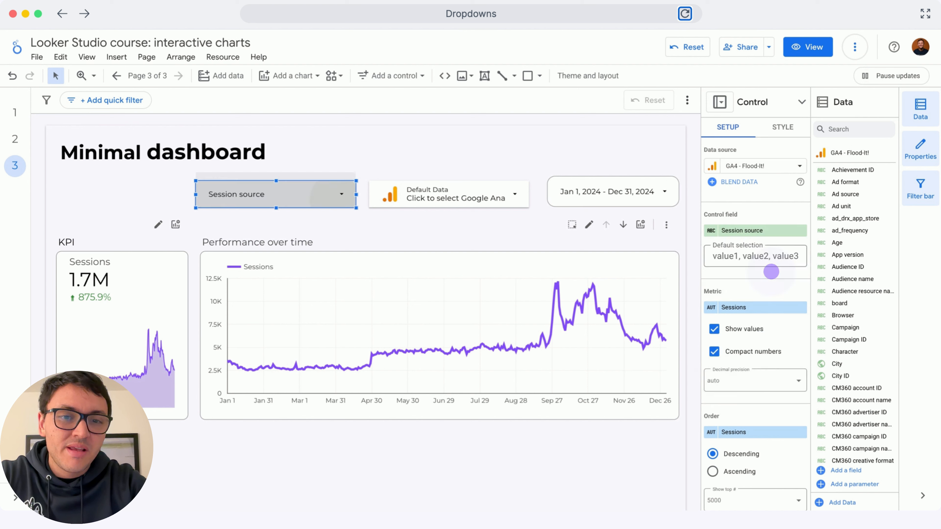
# Use the Session source drop-down to filter the dashboard to only google, and close the list.
pyautogui.click(339, 200)
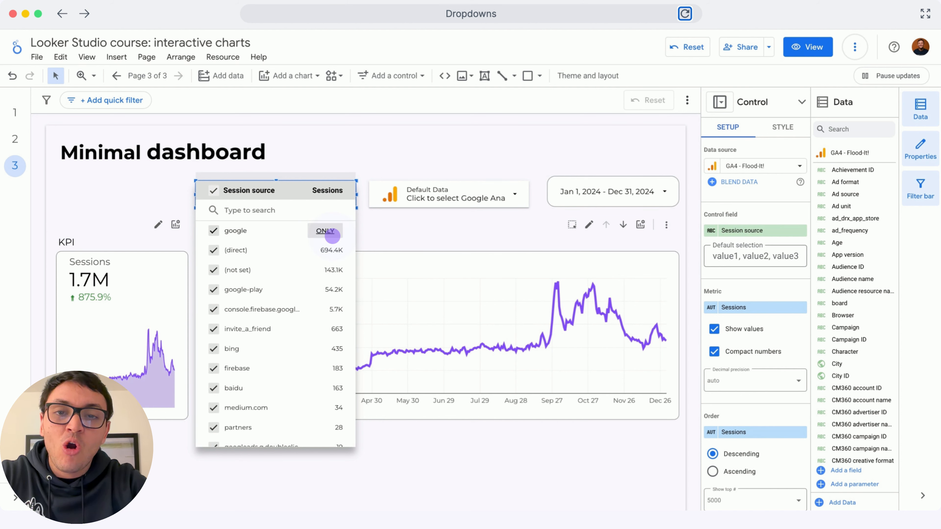
pyautogui.click(332, 235)
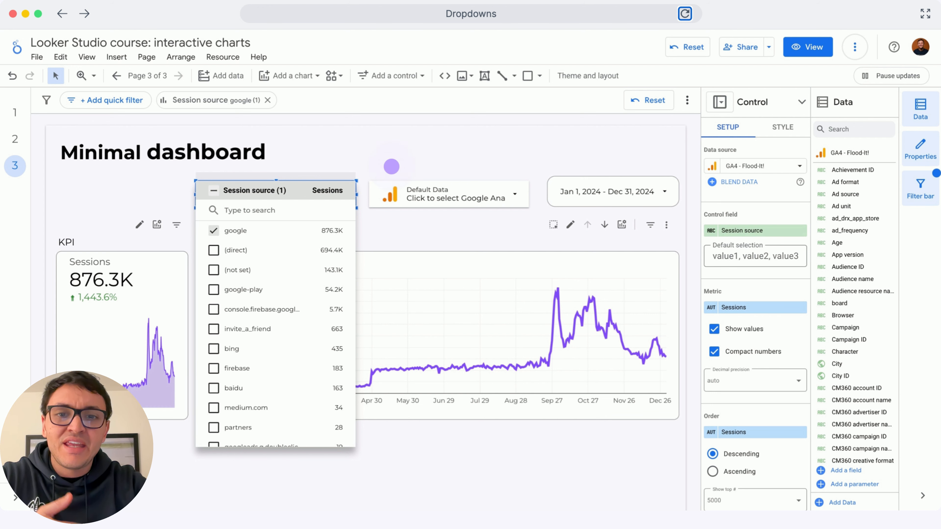
pyautogui.click(414, 165)
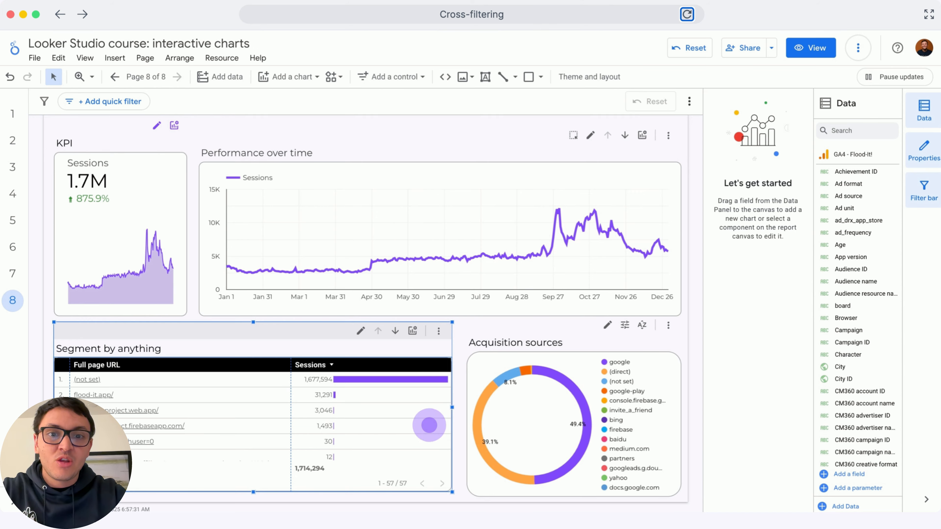
# Enable cross-filtering for the Segment by anything table and the Acquisition sources donut chart.
pyautogui.scroll(-5, 751, 430)
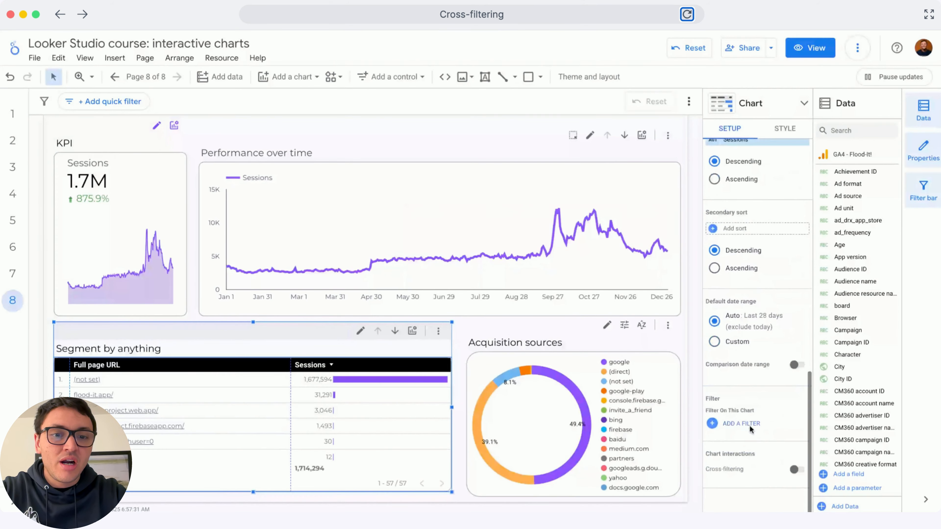
pyautogui.click(795, 470)
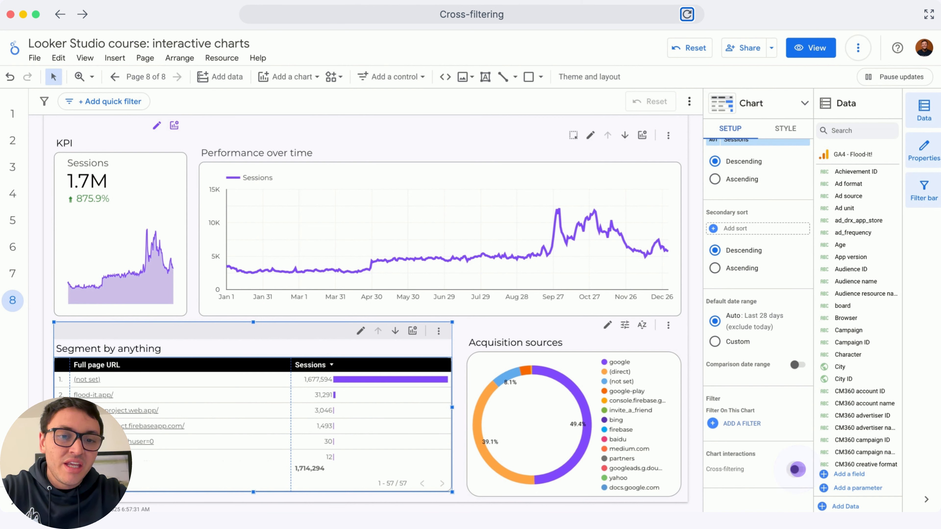
pyautogui.click(581, 421)
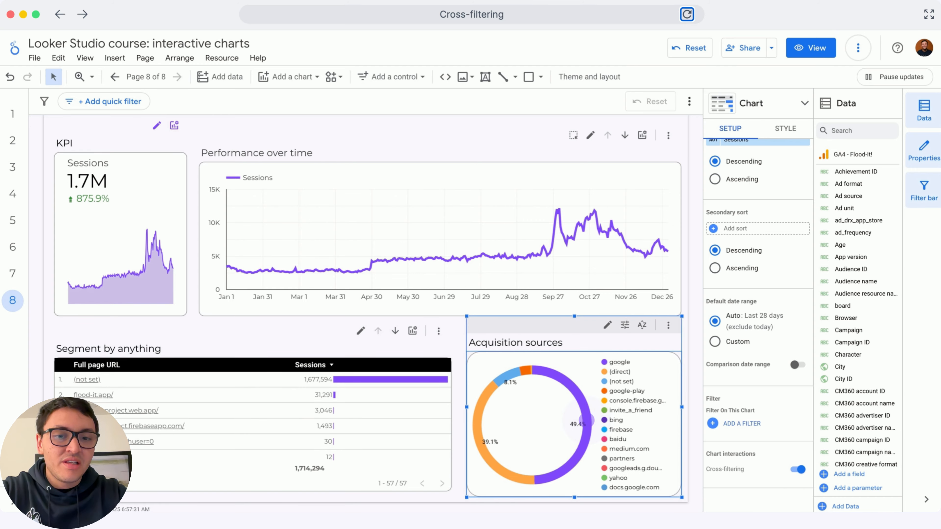
pyautogui.click(794, 451)
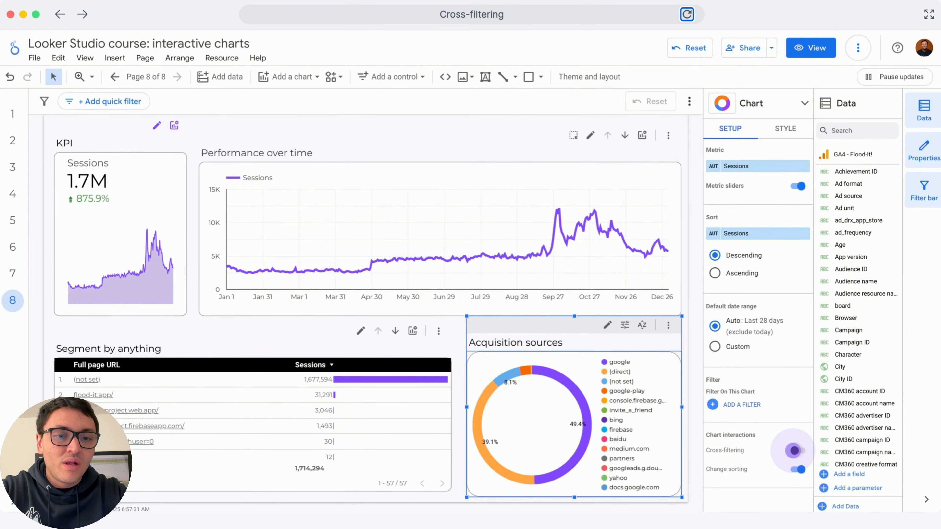
# In view mode, cross-filter the dashboard using the (direct) and google slices of the Acquisition sources chart.
pyautogui.click(810, 48)
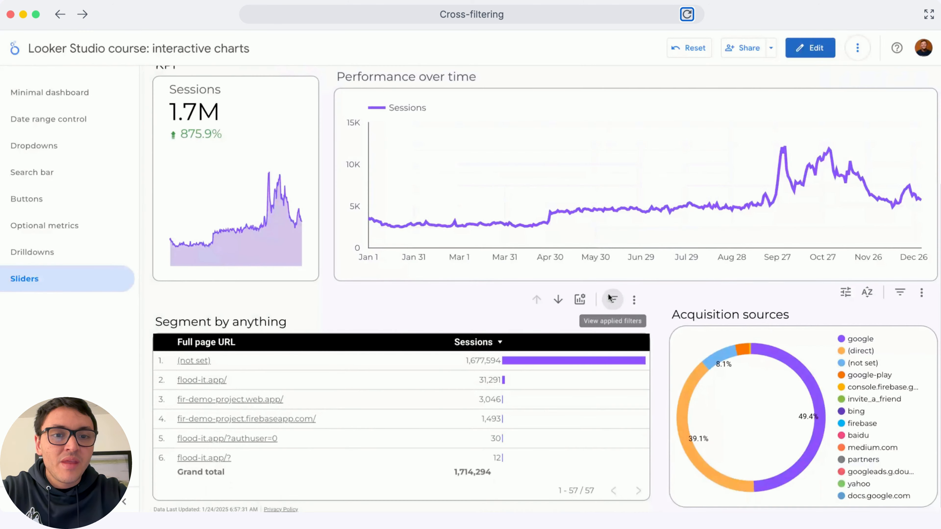
pyautogui.click(686, 410)
pyautogui.click(687, 410)
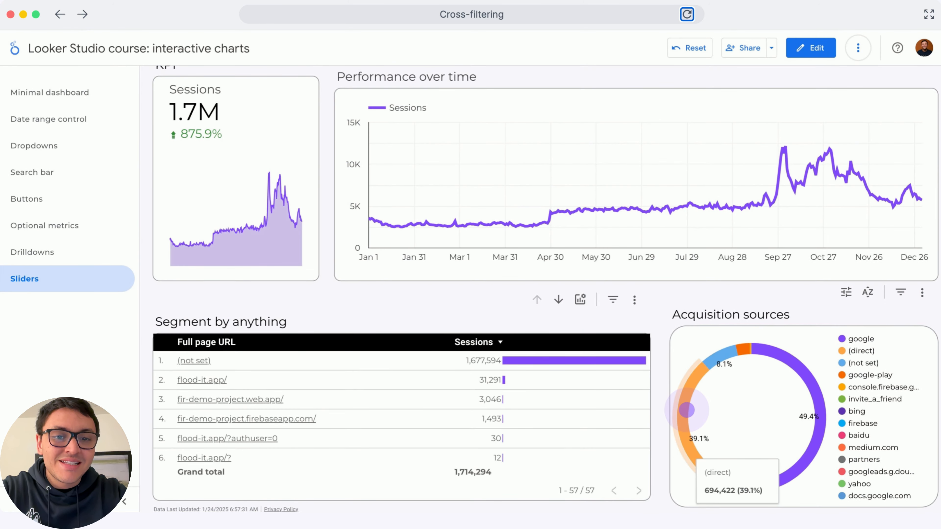
pyautogui.click(686, 409)
pyautogui.click(686, 410)
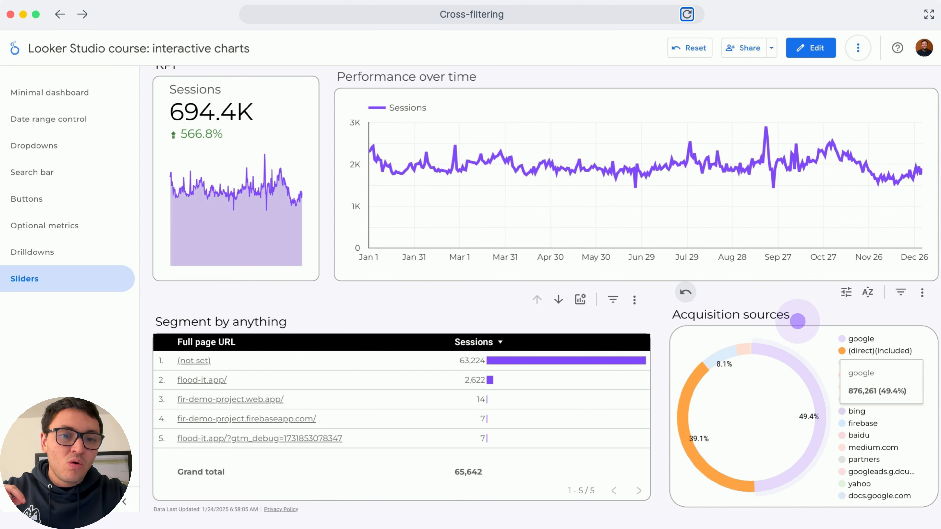
pyautogui.click(792, 359)
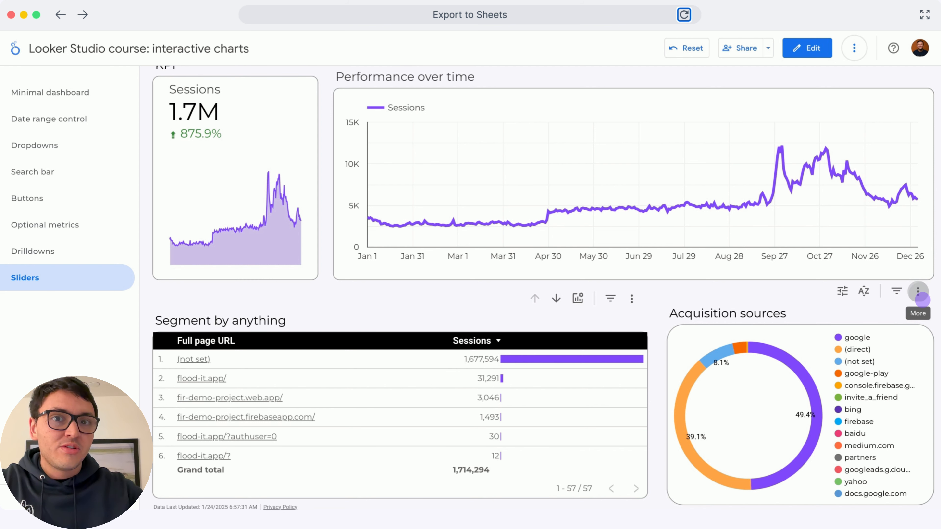
# Export the Acquisition sources chart's data to Google Sheets with Keep value formatting enabled.
pyautogui.click(918, 292)
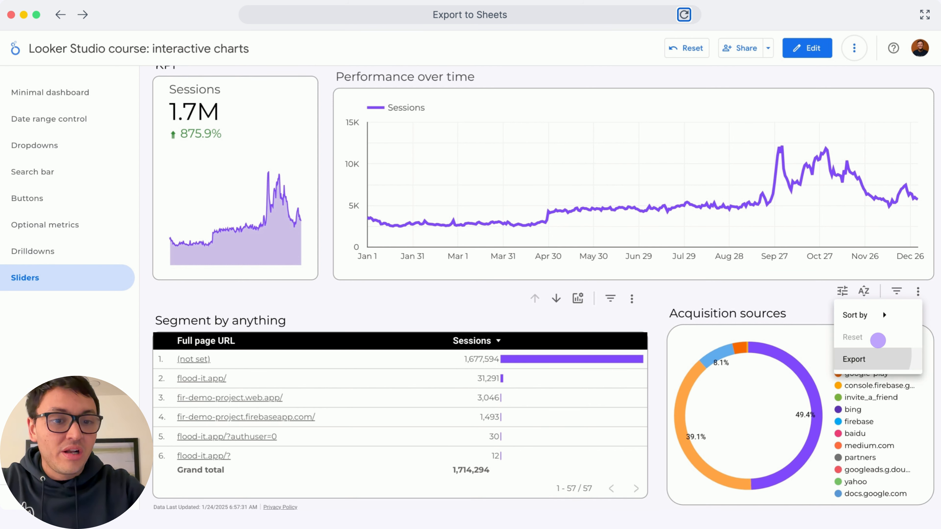
pyautogui.click(854, 356)
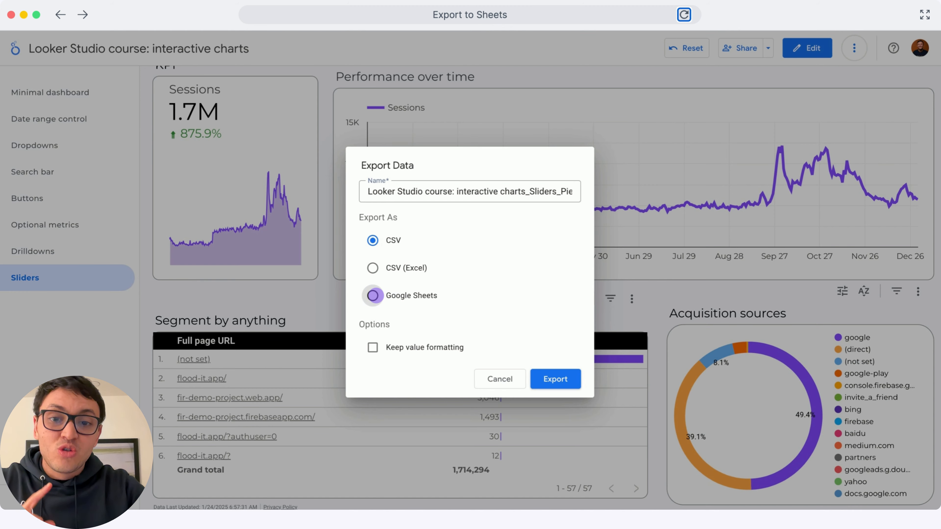
pyautogui.click(373, 295)
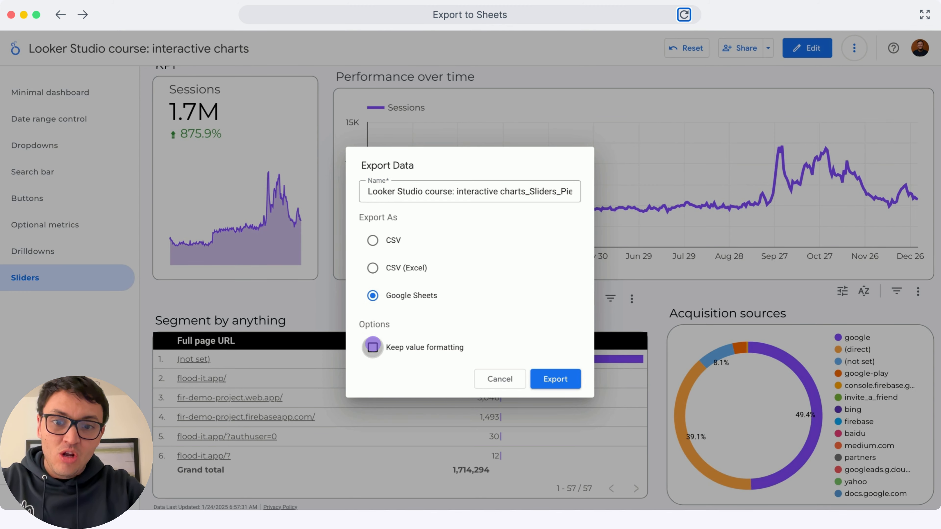
pyautogui.click(372, 347)
pyautogui.click(553, 379)
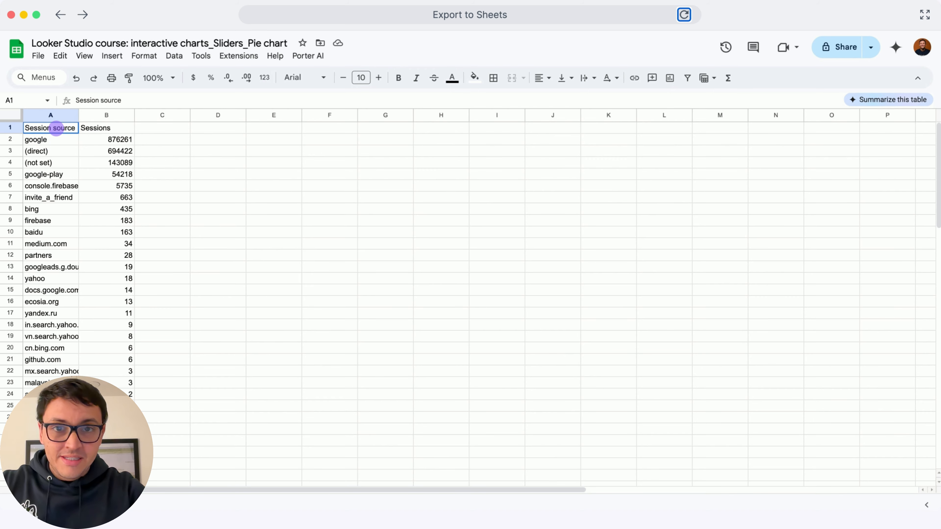
pyautogui.click(57, 129)
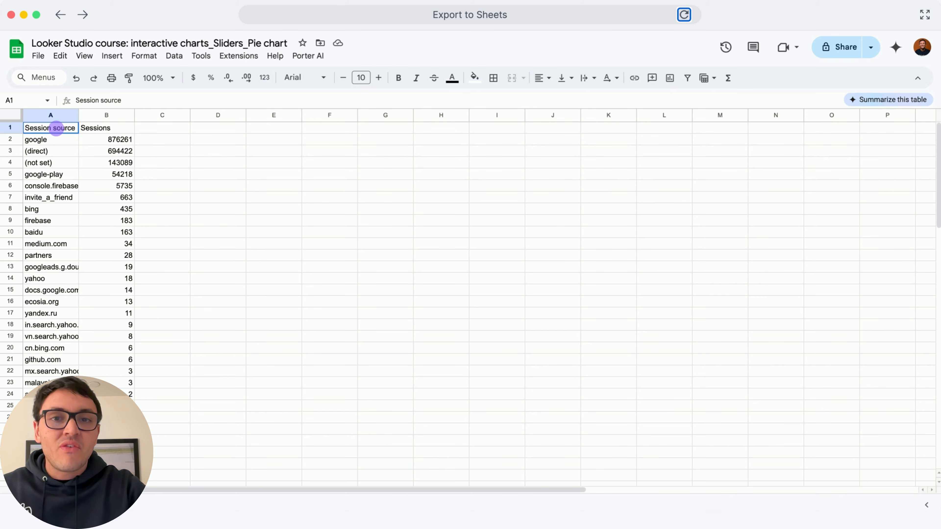
pyautogui.click(56, 128)
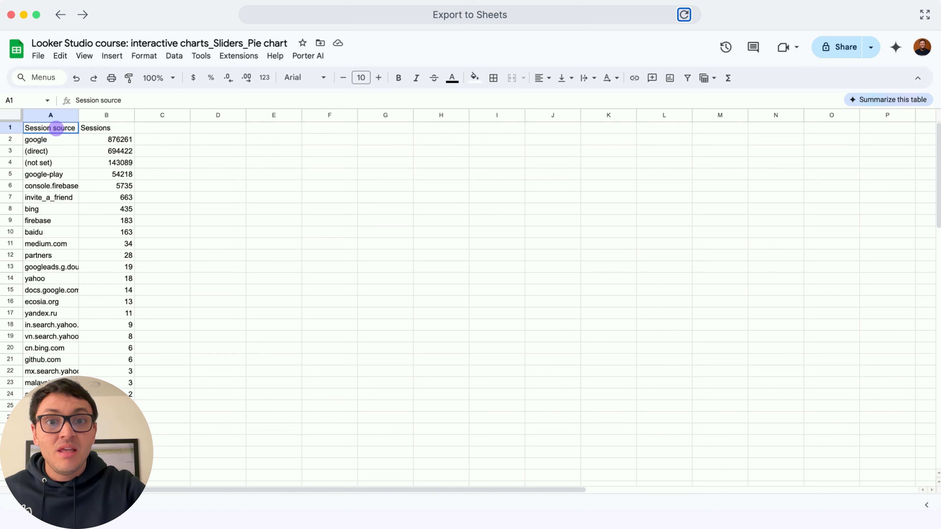
pyautogui.click(56, 128)
pyautogui.click(56, 128)
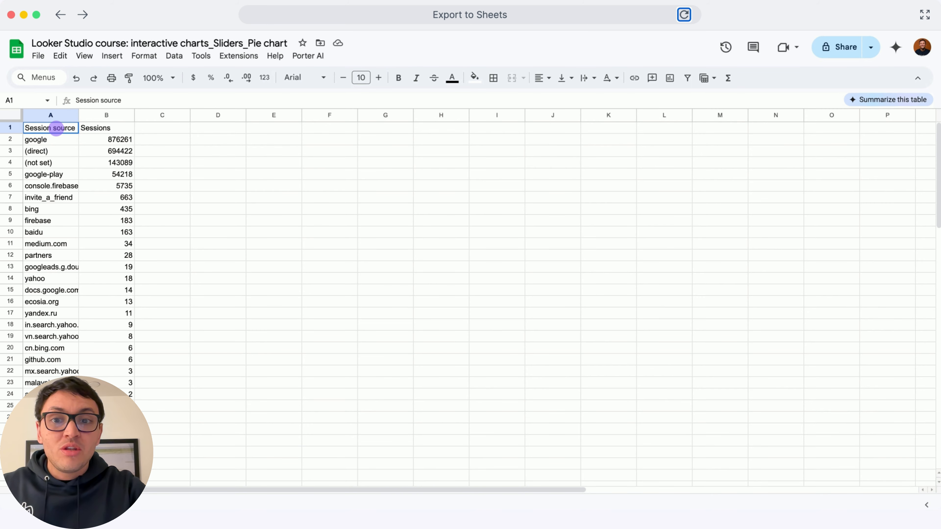
# In the exported Google Sheets file, open the Porter AI settings and review the API key, AI model and response style options.
pyautogui.click(308, 56)
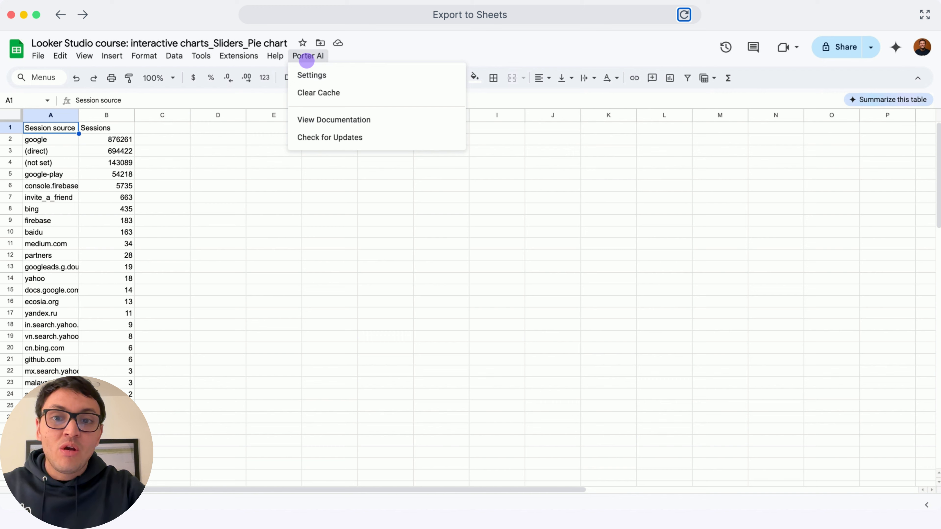
pyautogui.click(310, 74)
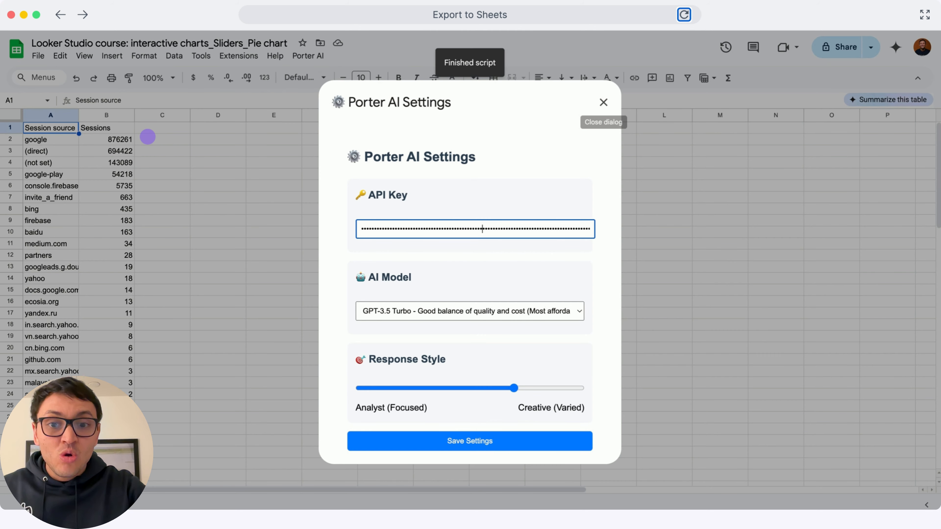
pyautogui.click(148, 136)
pyautogui.click(147, 136)
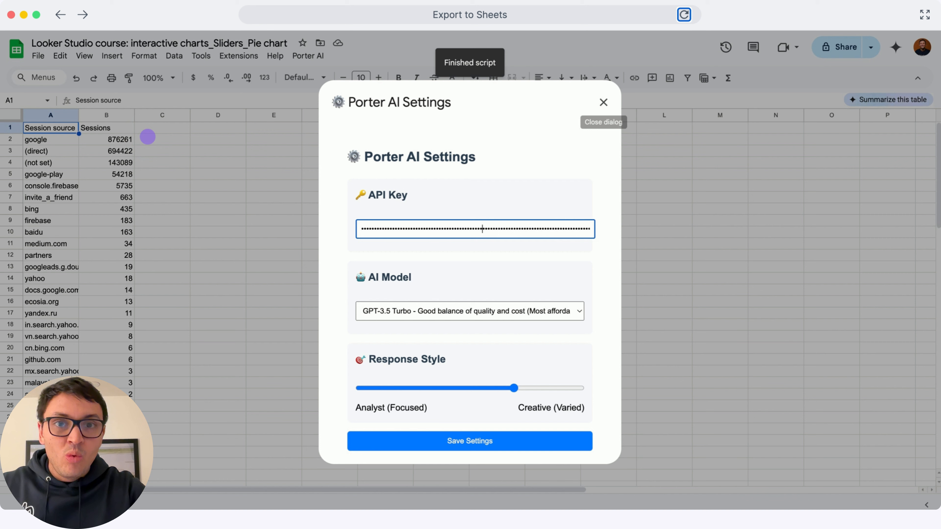
pyautogui.click(148, 137)
pyautogui.click(147, 137)
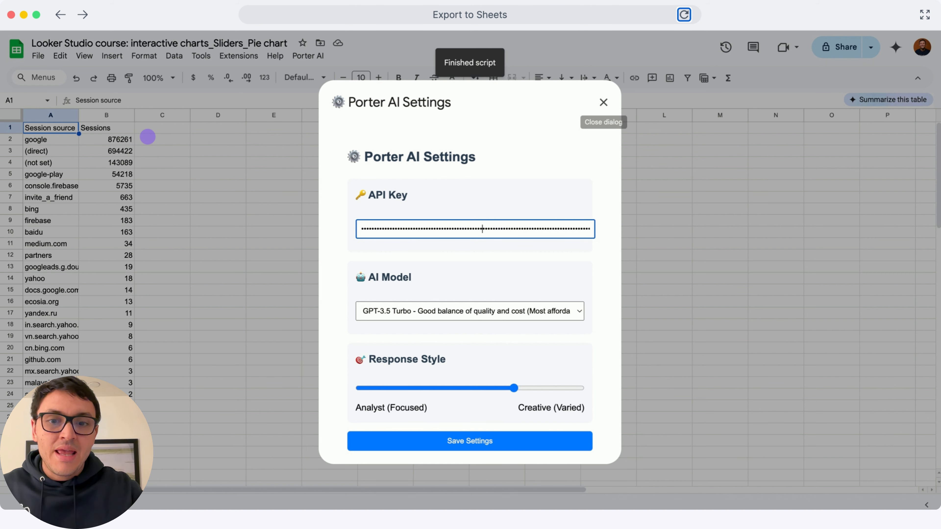
pyautogui.click(148, 137)
# In cell C2, write an AskPorter formula with the prompt "Tag this acquisition source as owned by Google or external".
pyautogui.press('Right')
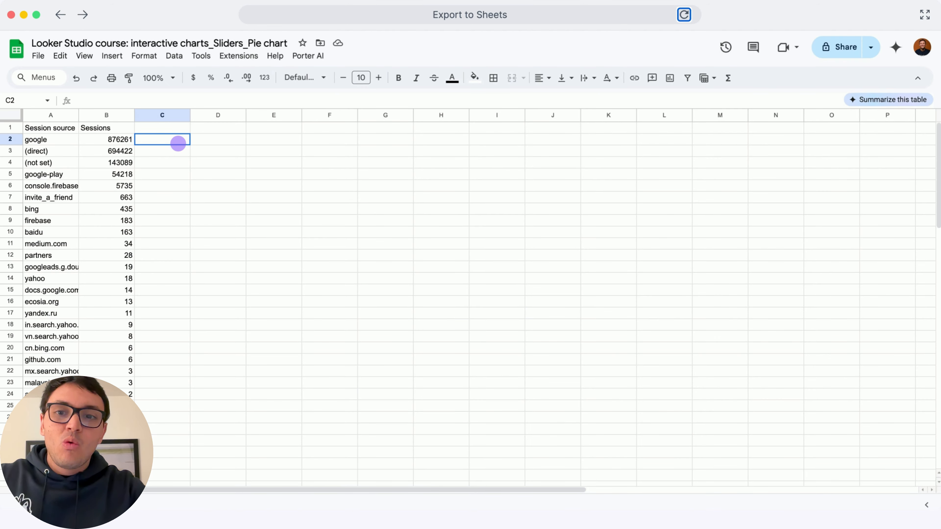
pyautogui.write('=ask')
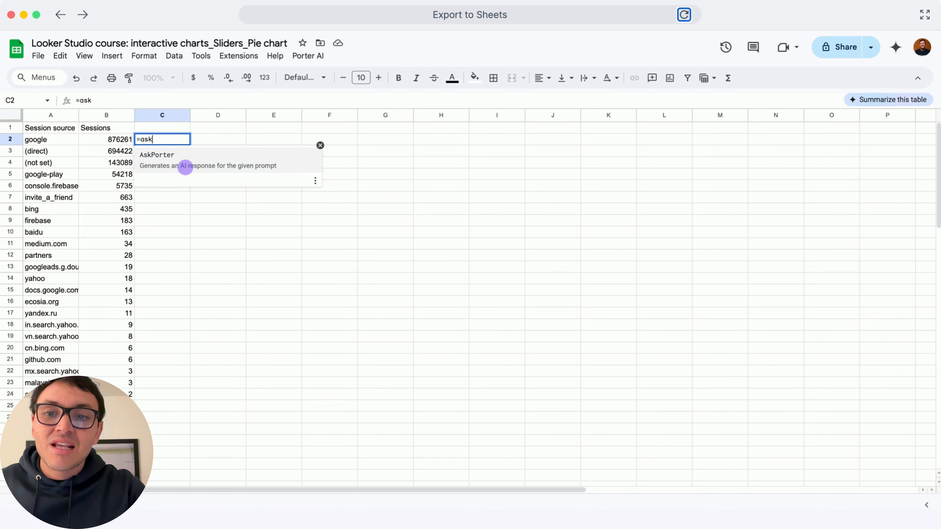
pyautogui.click(186, 168)
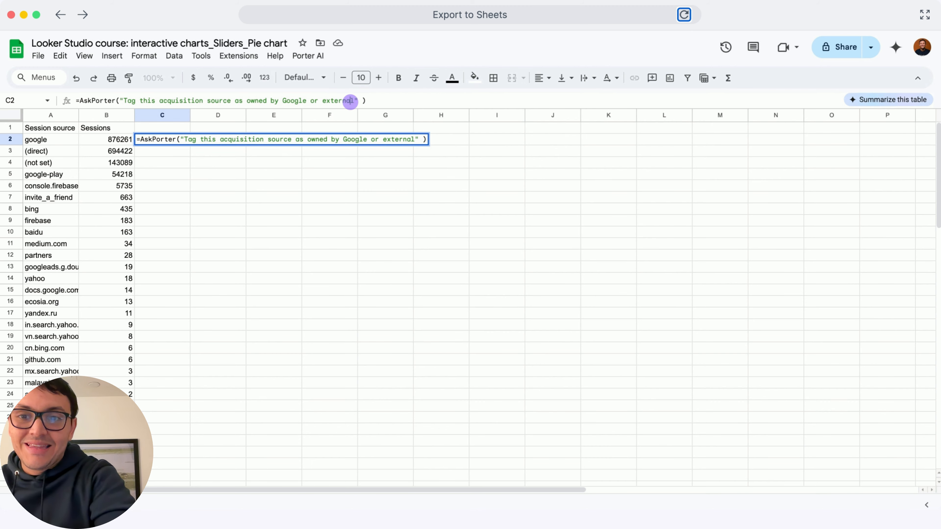
pyautogui.click(351, 101)
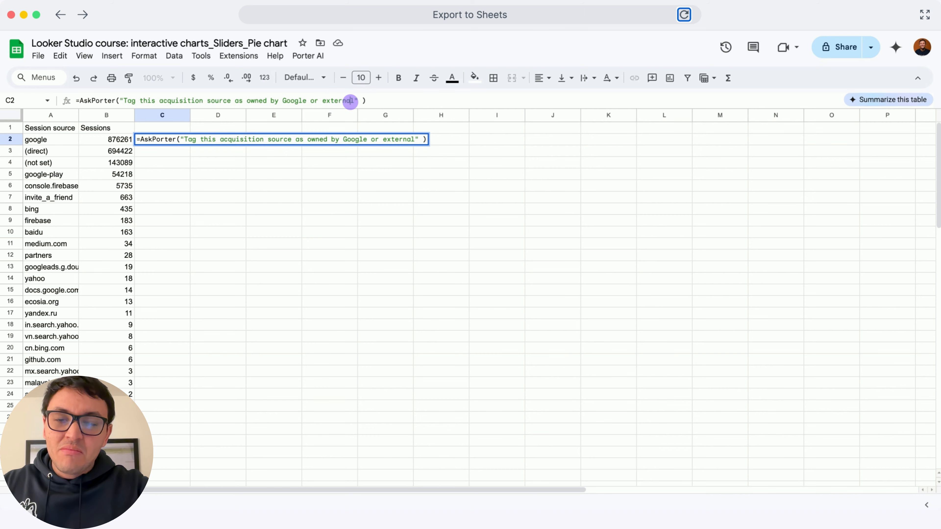
pyautogui.click(350, 100)
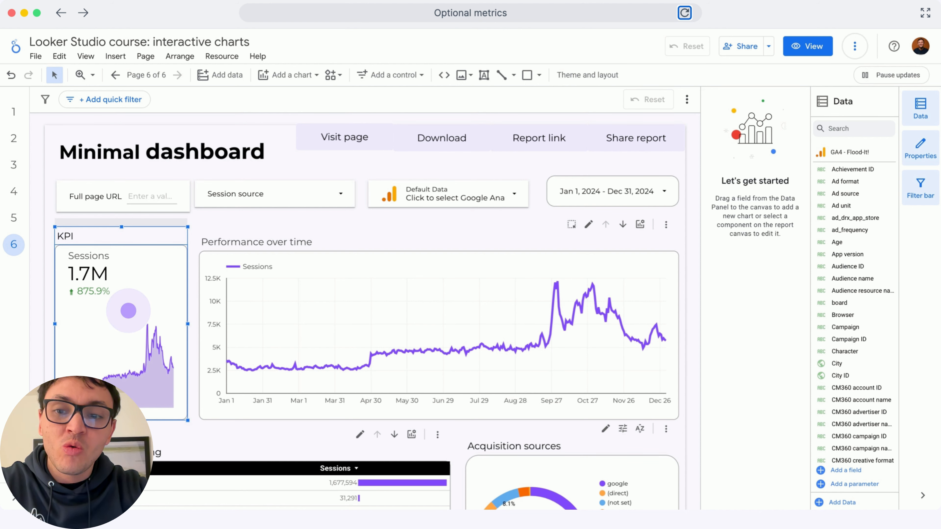
# Back in Looker Studio, enable optional metrics on the Sessions KPI scorecard and add Total users and Key events.
pyautogui.click(128, 311)
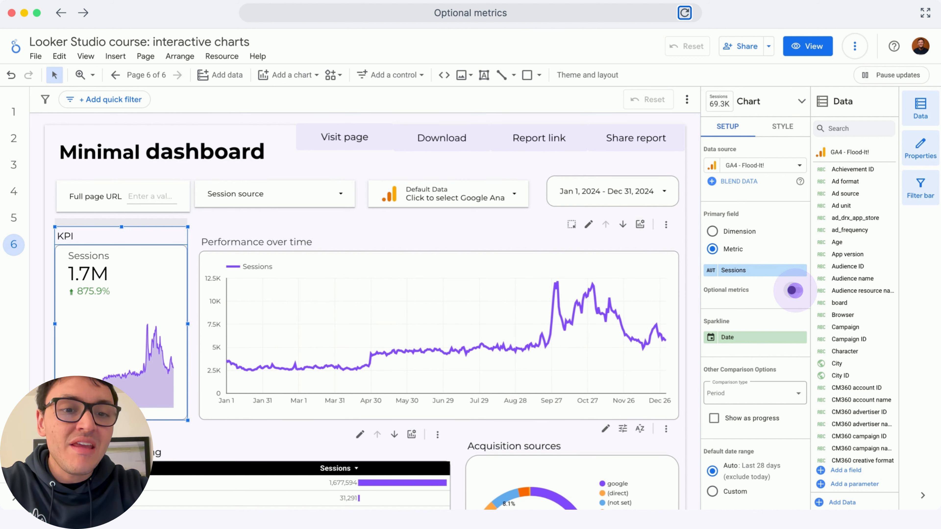
pyautogui.click(791, 290)
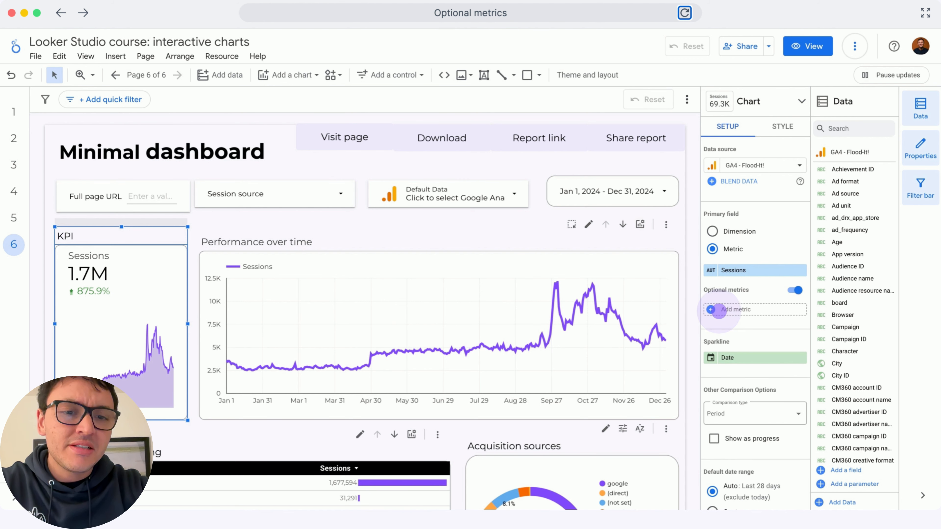
pyautogui.click(718, 310)
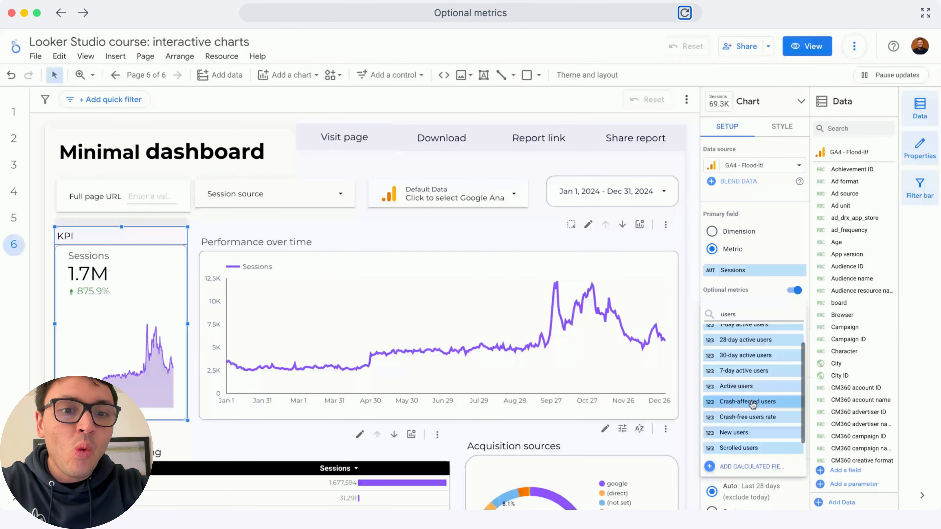
pyautogui.write('users')
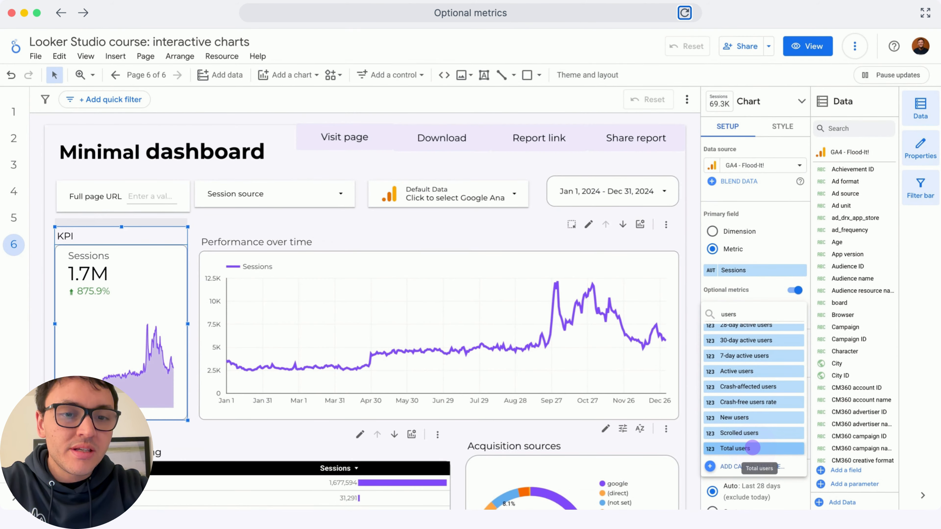
pyautogui.click(735, 449)
pyautogui.click(723, 324)
pyautogui.write('key events')
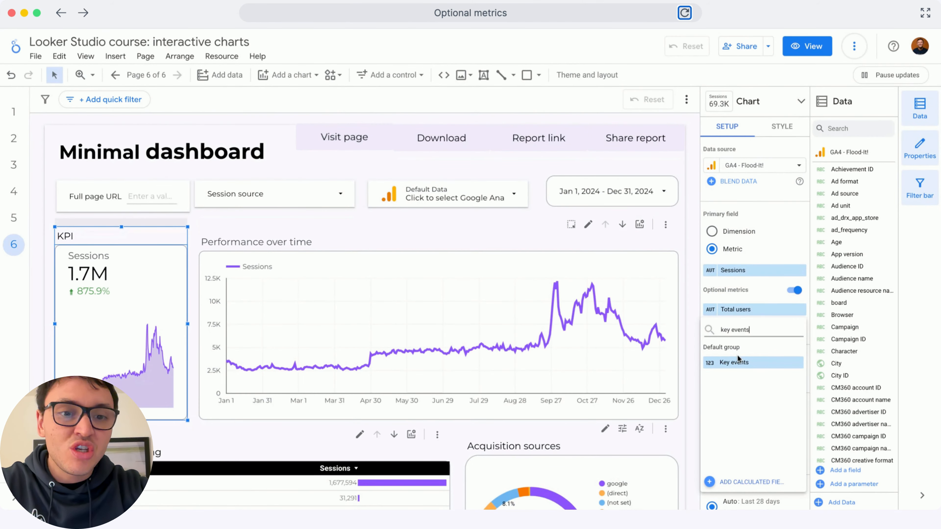
pyautogui.click(738, 359)
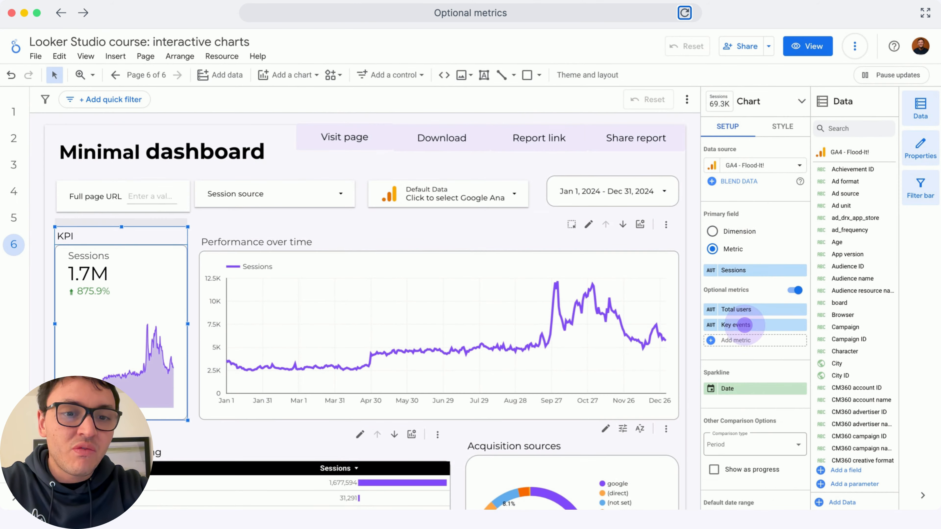
# Set the KPI scorecard's chart header to Always show and its header font color to the custom purple.
pyautogui.click(775, 128)
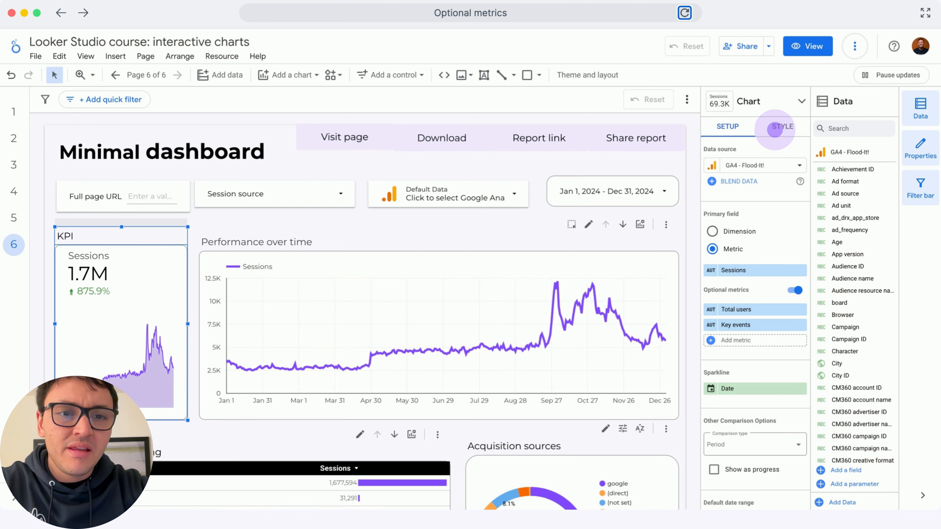
pyautogui.scroll(-10, 768, 309)
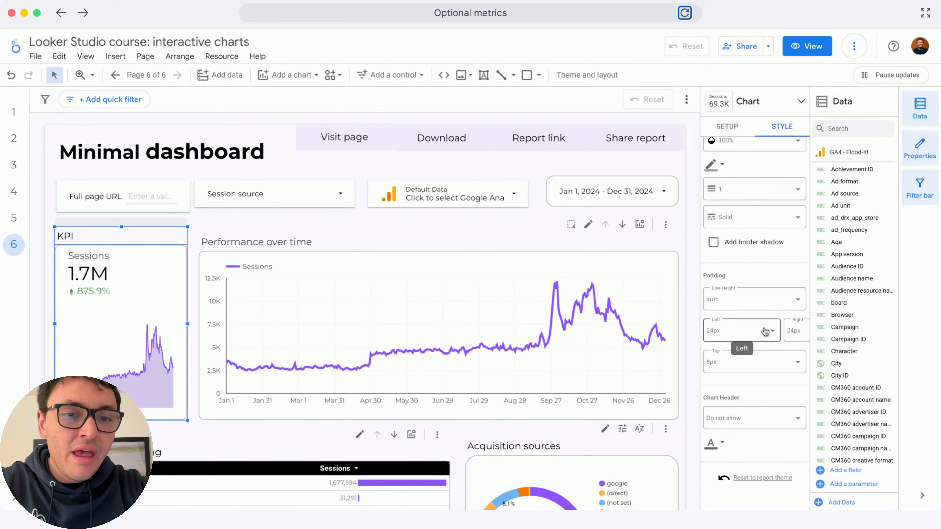
pyautogui.click(754, 417)
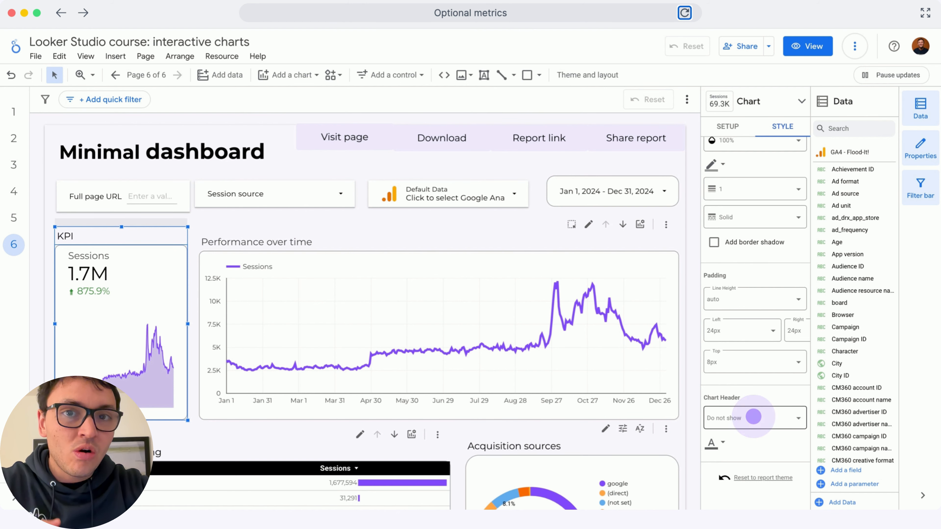
pyautogui.click(753, 416)
pyautogui.click(746, 375)
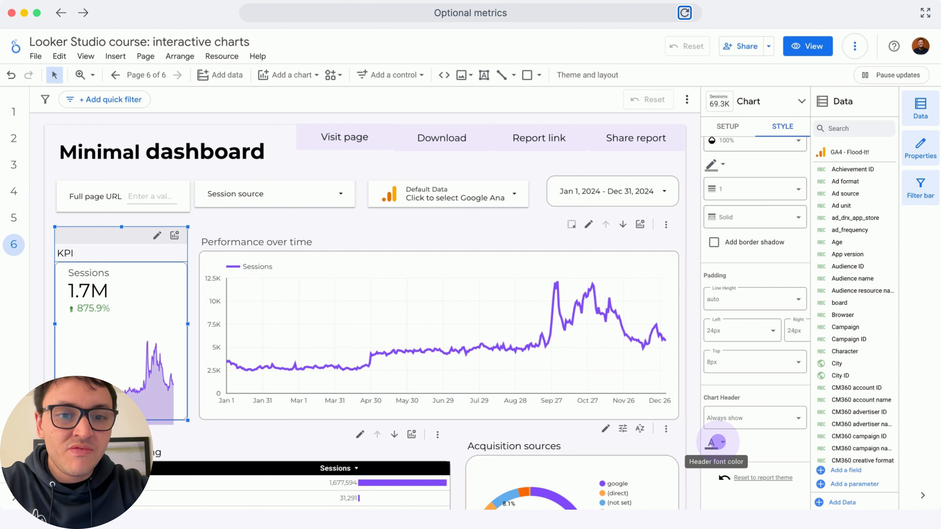
pyautogui.click(717, 441)
pyautogui.click(833, 475)
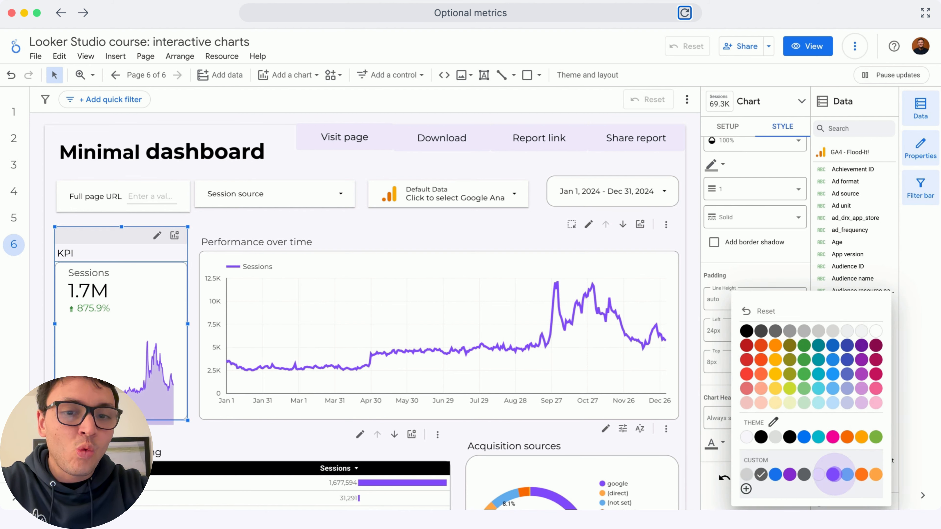
# In view mode, switch the KPI scorecard to the Total users optional metric.
pyautogui.click(800, 51)
pyautogui.click(281, 202)
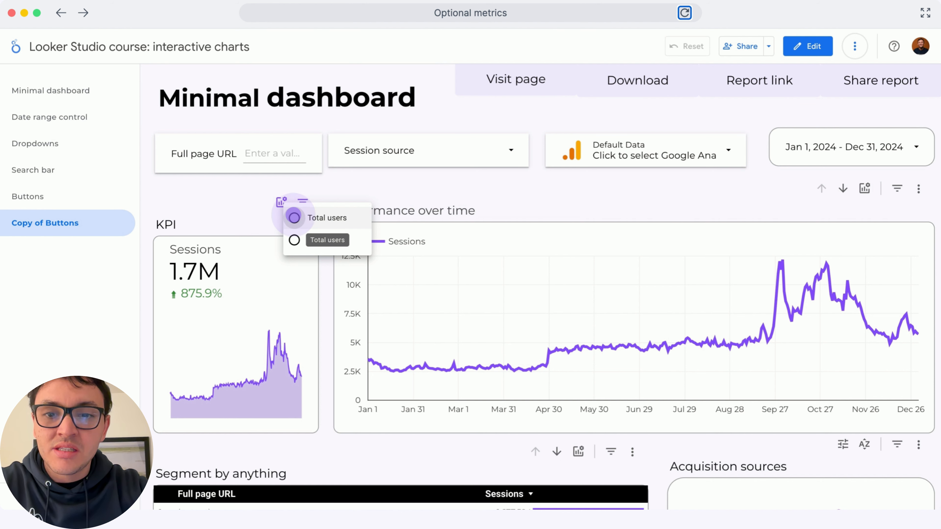
pyautogui.click(294, 217)
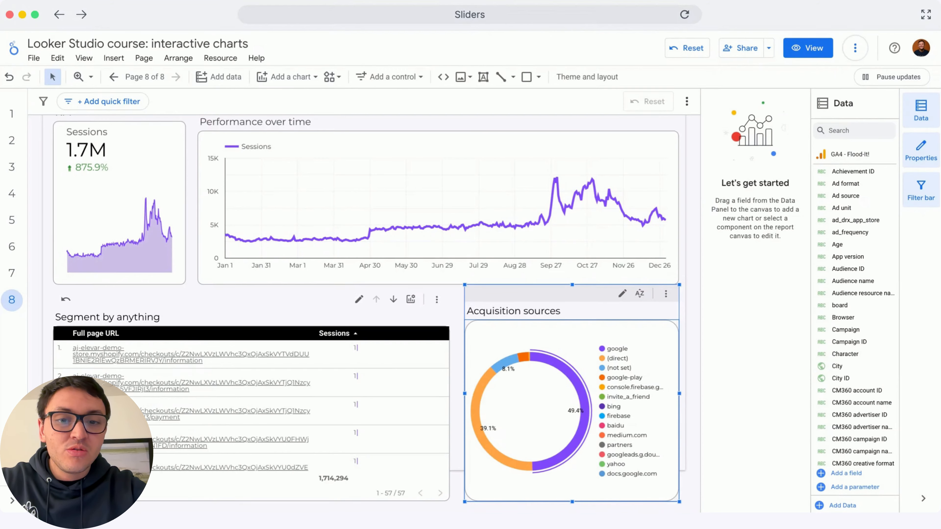
# Enable metric sliders on the Acquisition sources donut chart, leaving its optional metrics off.
pyautogui.click(792, 318)
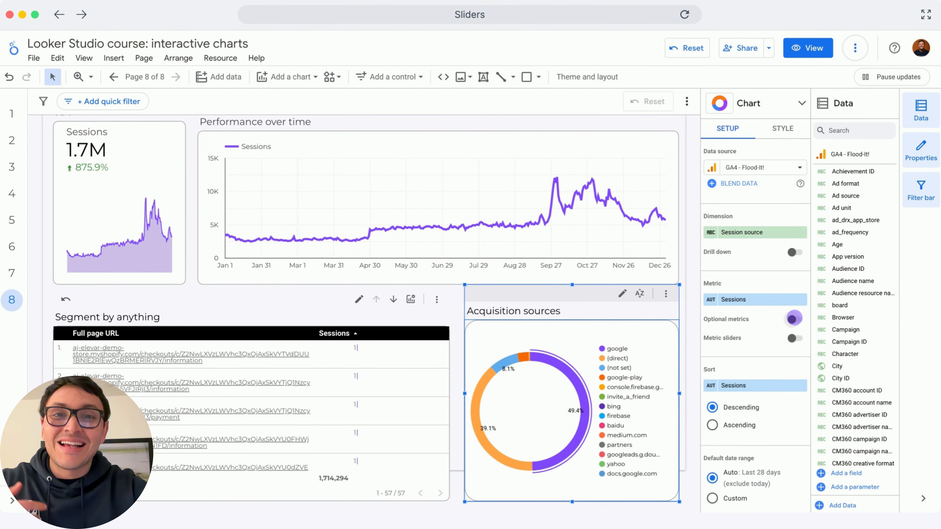
pyautogui.click(792, 318)
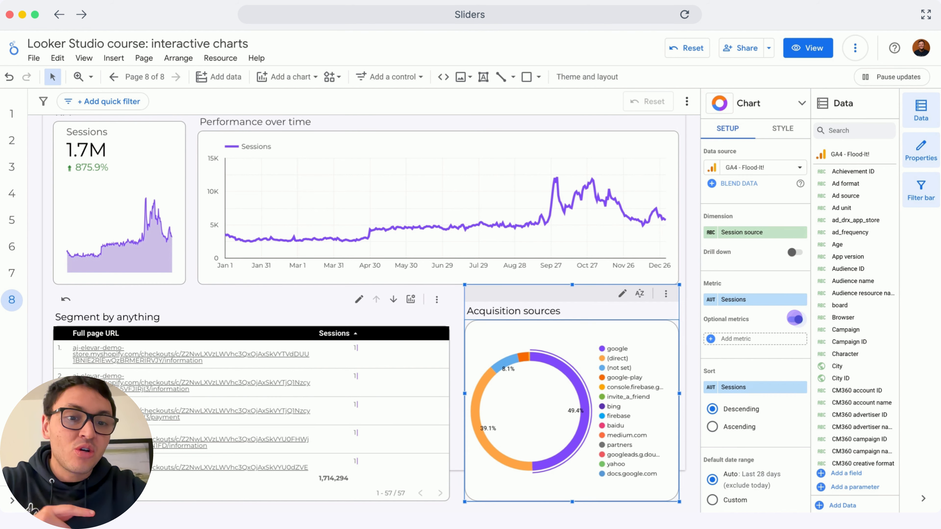
pyautogui.click(795, 318)
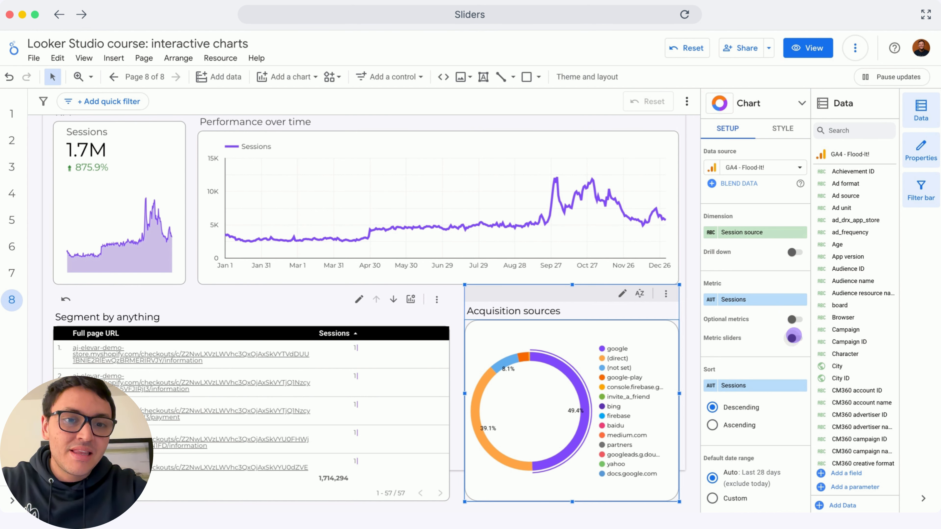
pyautogui.click(793, 336)
# In view mode, filter the Acquisition sources chart with its Sessions slider to a range of 140,000 to 710,000.
pyautogui.click(814, 38)
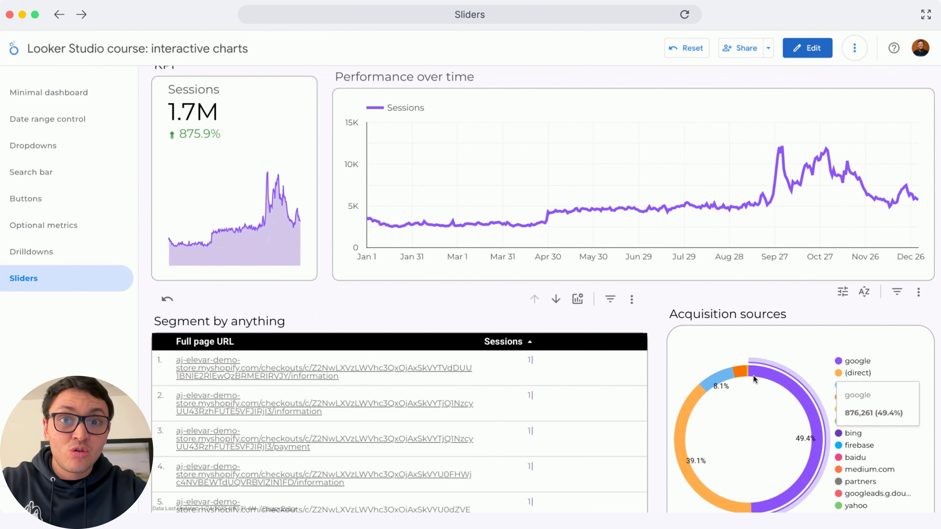
pyautogui.click(746, 375)
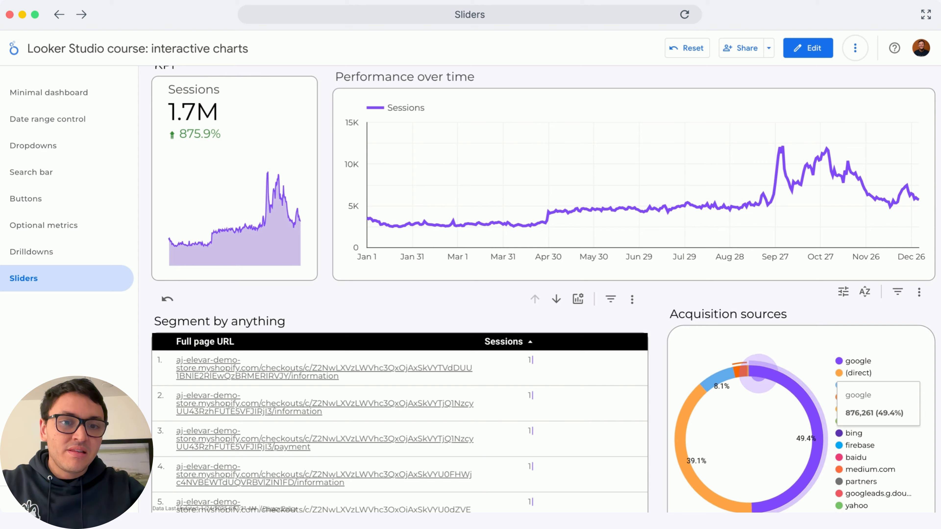
pyautogui.click(842, 291)
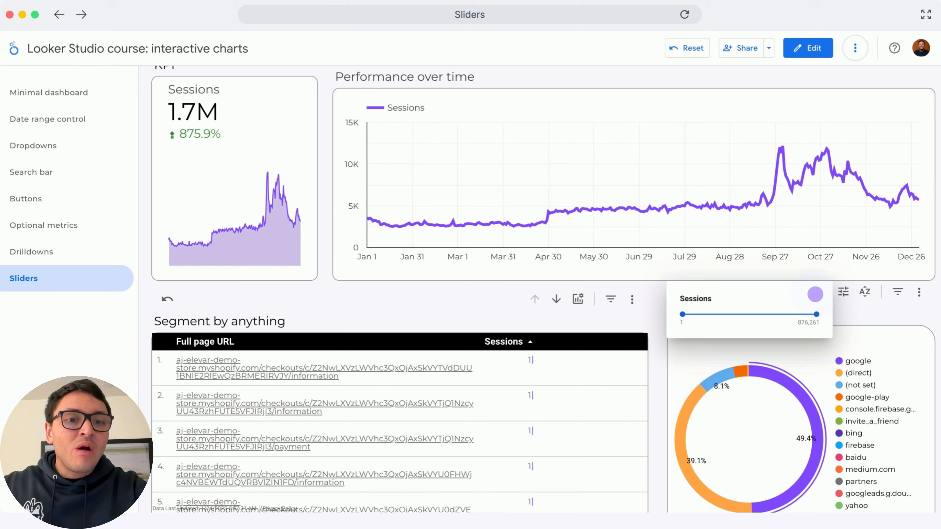
pyautogui.moveTo(816, 314); pyautogui.dragTo(806, 314)
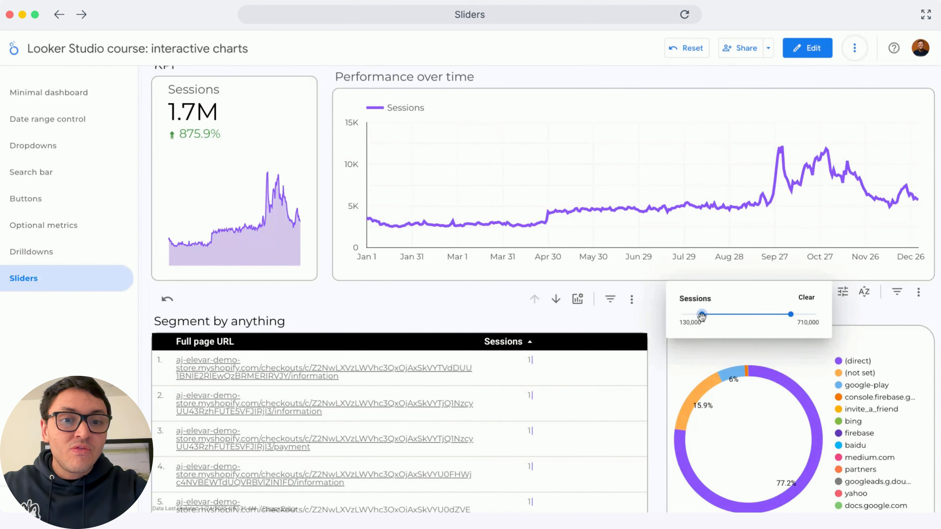
pyautogui.moveTo(702, 316); pyautogui.dragTo(702, 316)
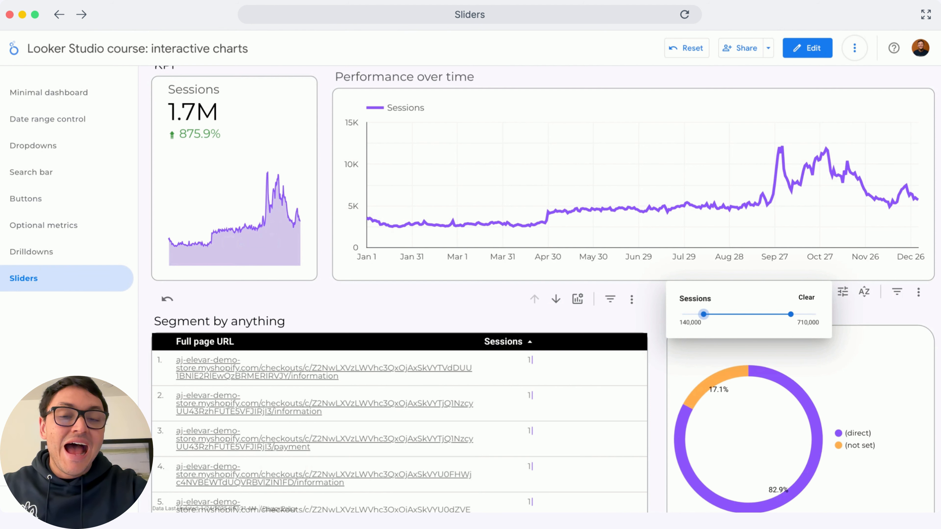
pyautogui.click(819, 352)
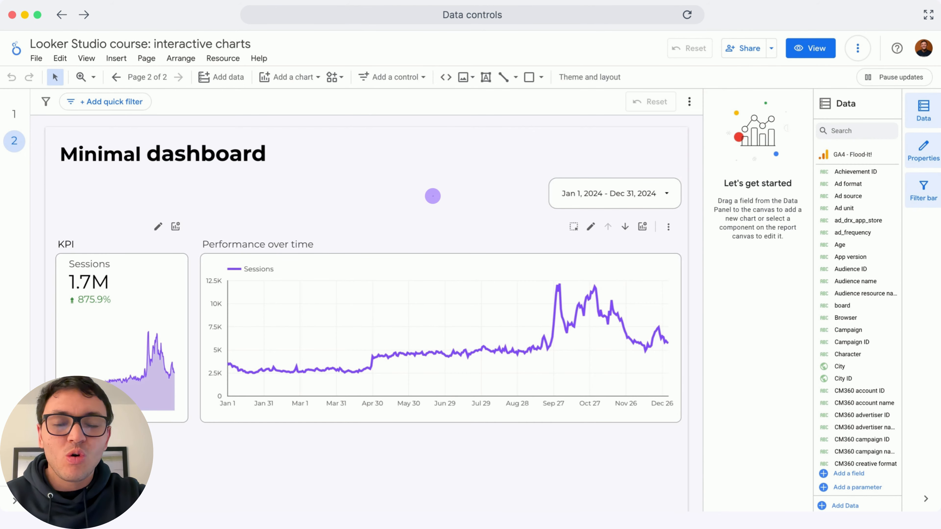
# On the Data controls page, add a data control beside the date range control and set its data set type to Google Analytics 4.
pyautogui.click(393, 77)
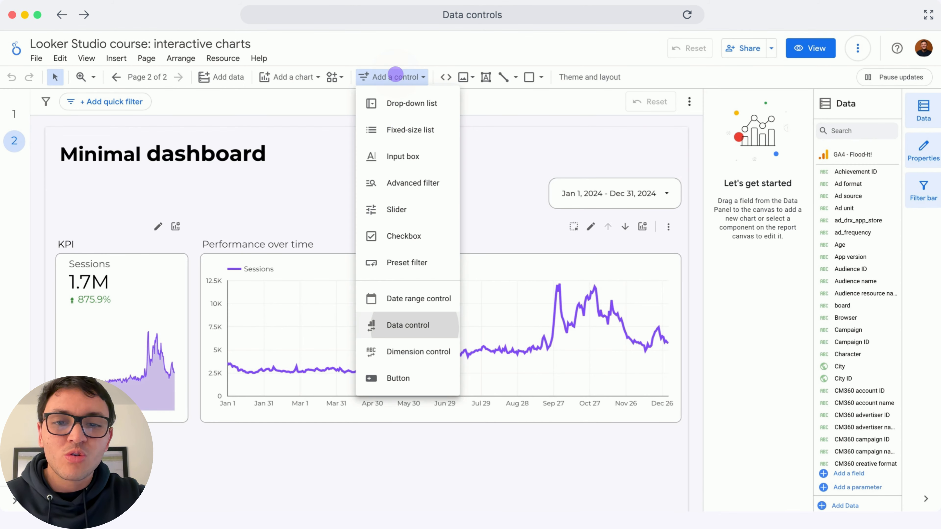
pyautogui.click(409, 319)
pyautogui.click(370, 184)
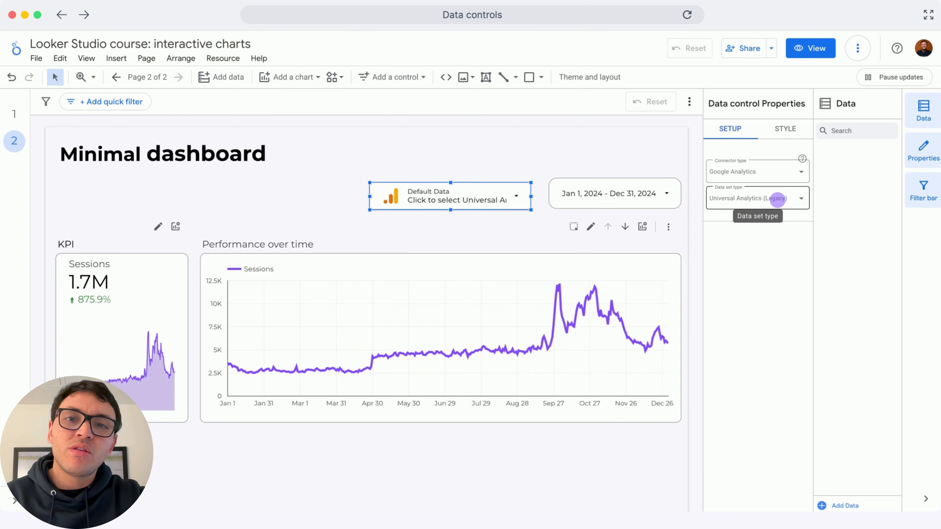
pyautogui.click(777, 199)
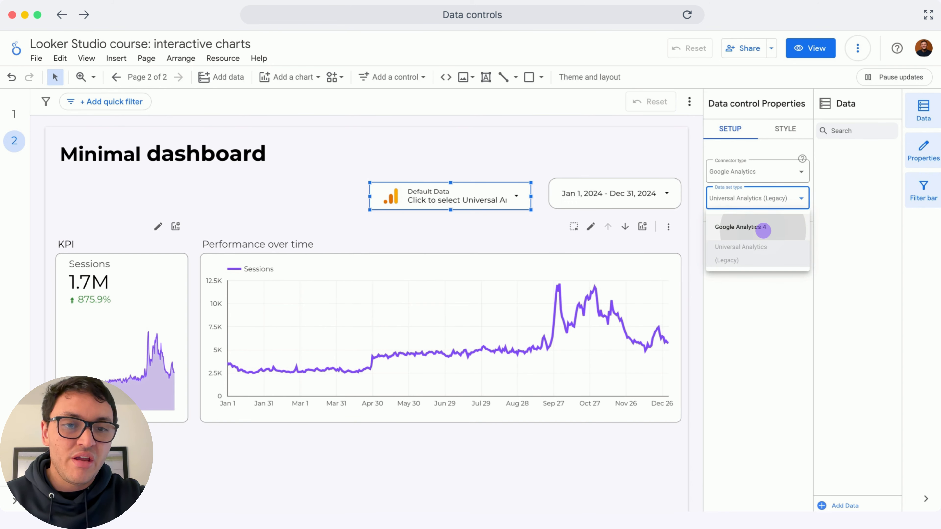
pyautogui.click(762, 230)
# Use the data control to switch the dashboard's data to the GA4 - Google Merch Shop demo account.
pyautogui.click(520, 197)
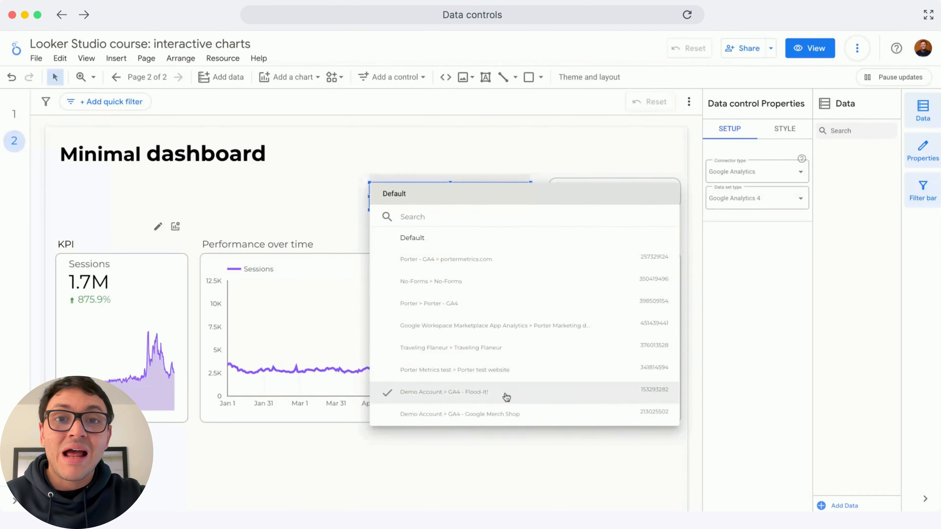
pyautogui.click(506, 409)
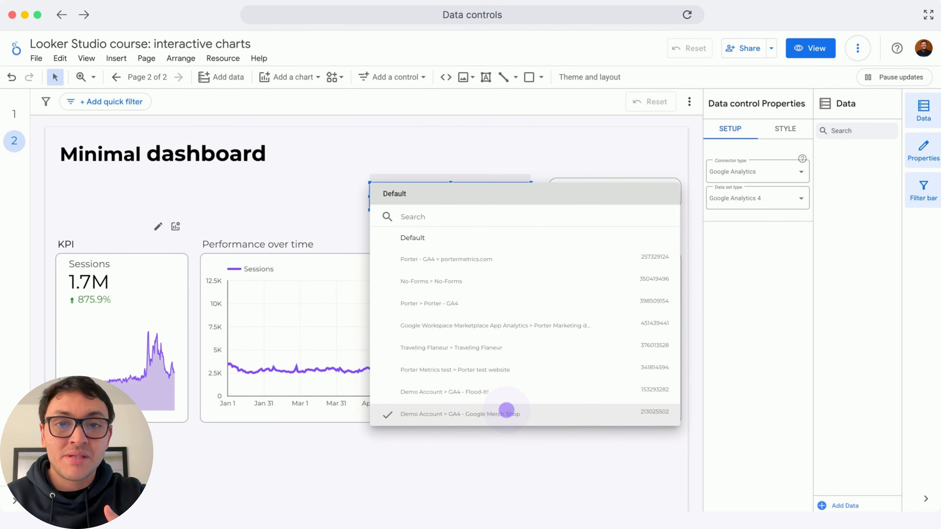
pyautogui.click(506, 410)
pyautogui.click(506, 410)
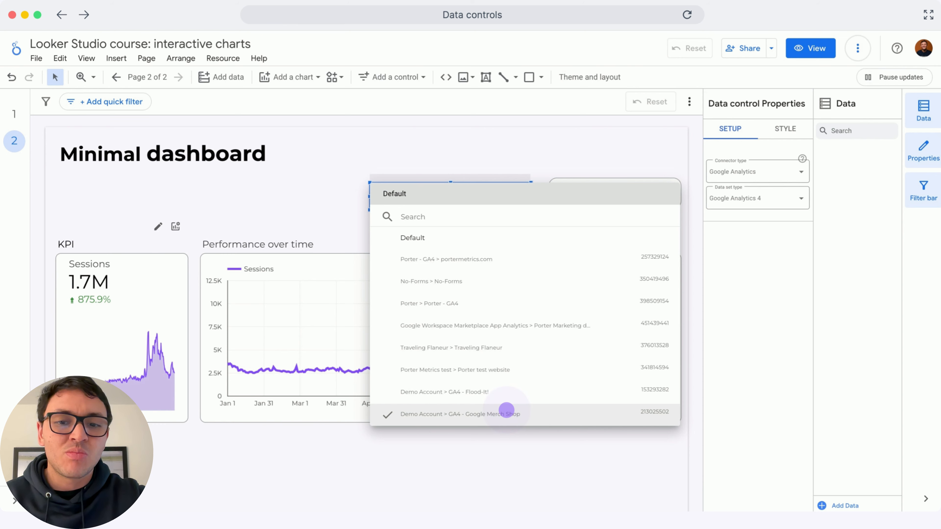
pyautogui.click(506, 410)
pyautogui.click(507, 409)
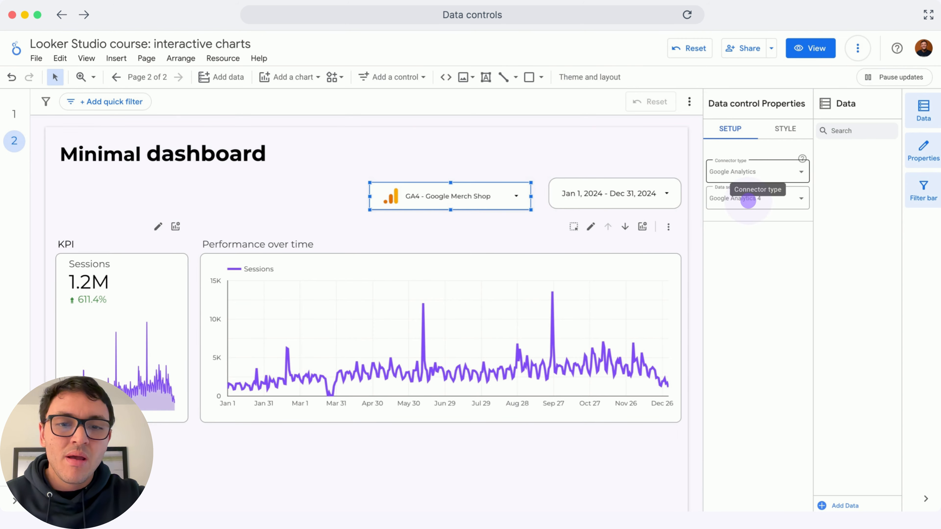
# Change the data control's connector type to Google Ads.
pyautogui.click(778, 174)
pyautogui.click(778, 174)
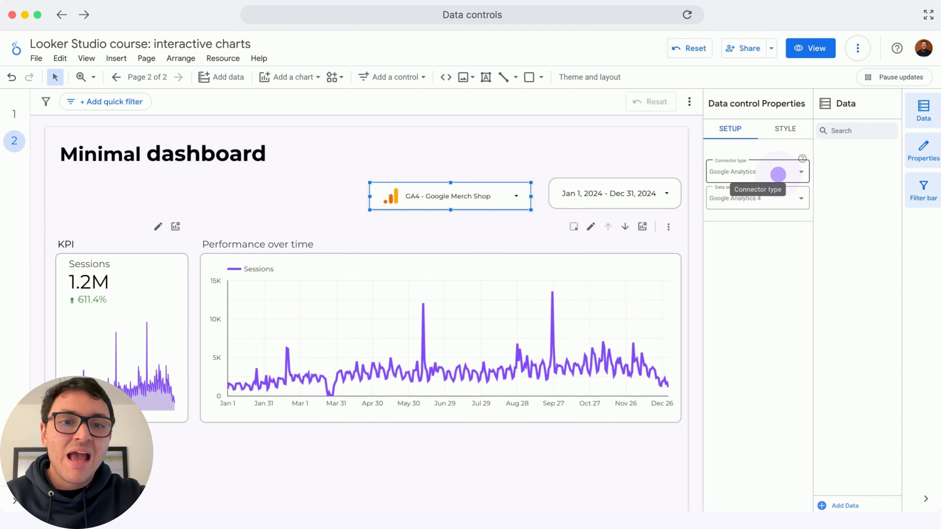
pyautogui.click(776, 237)
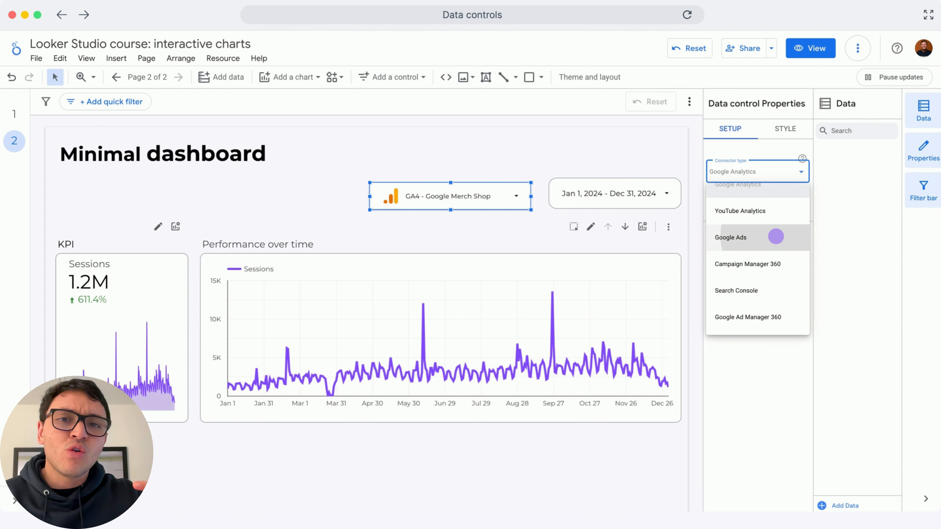
pyautogui.click(776, 236)
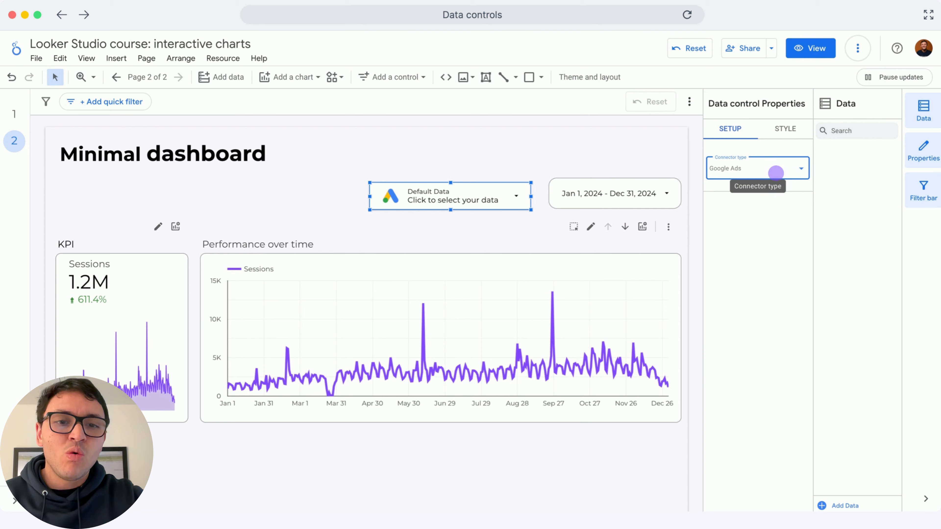